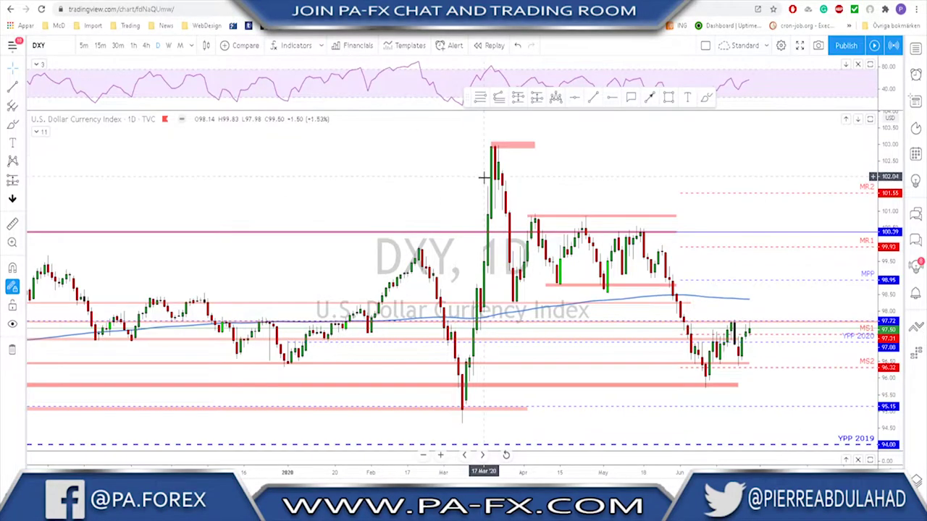
scroll(579, 230, "up", 1)
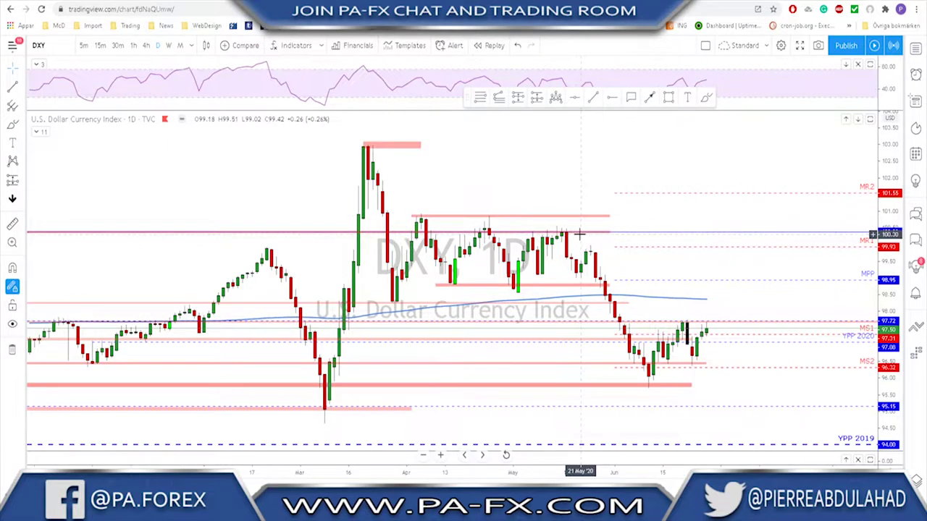
scroll(581, 236, "down", 1)
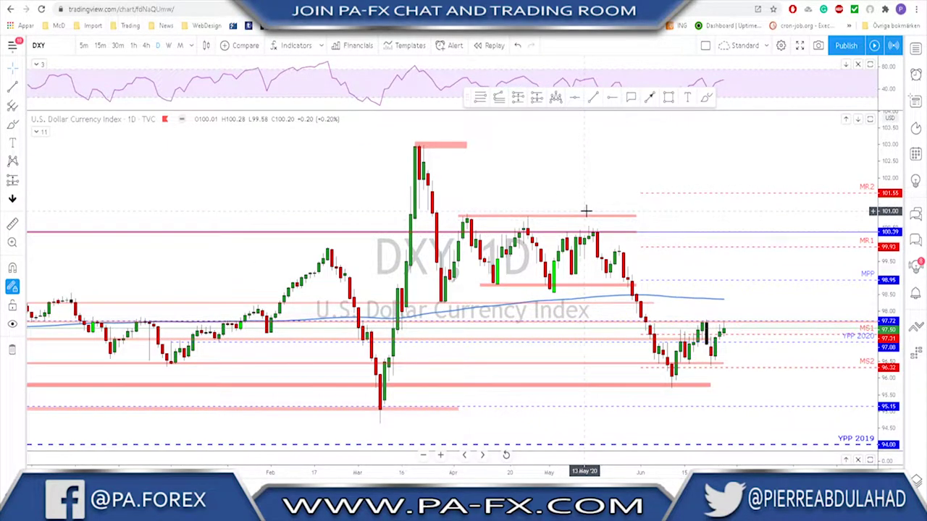
scroll(592, 235, "up", 1)
scroll(587, 245, "down", 1)
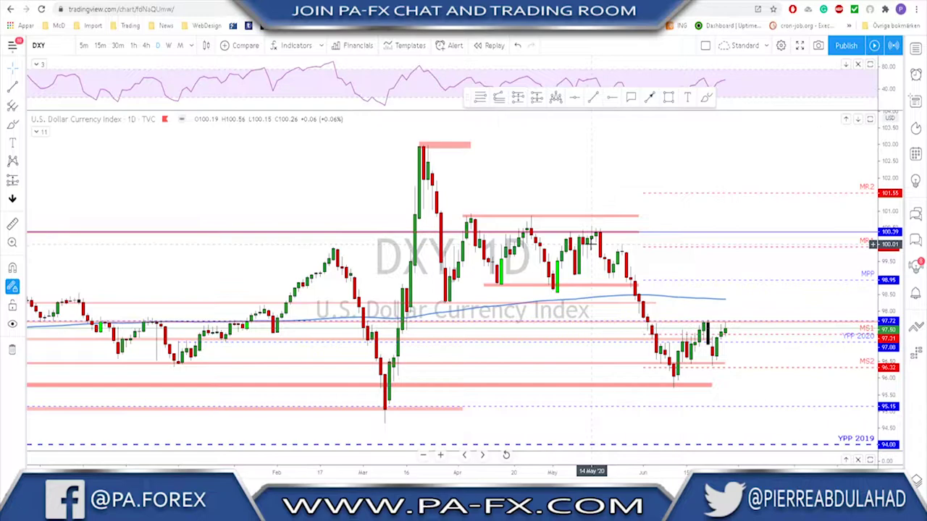
scroll(630, 274, "up", 1)
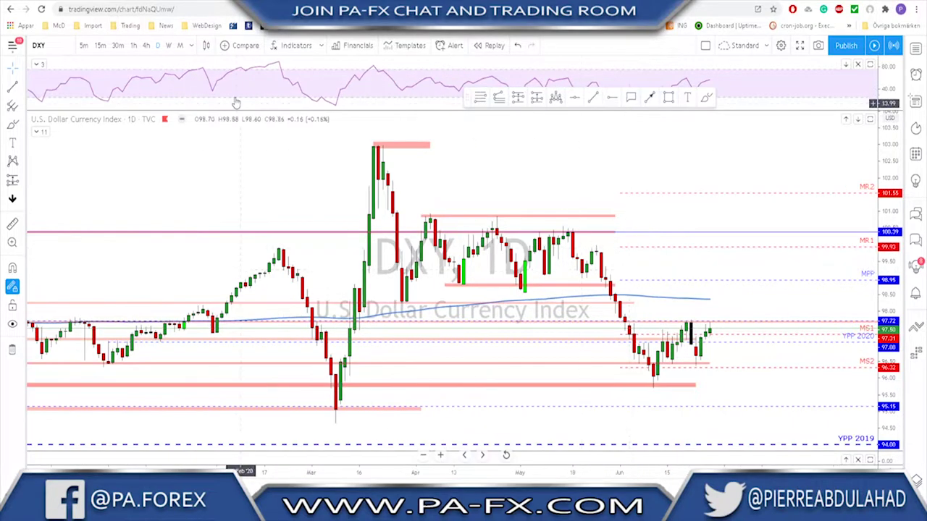
left_click(159, 47)
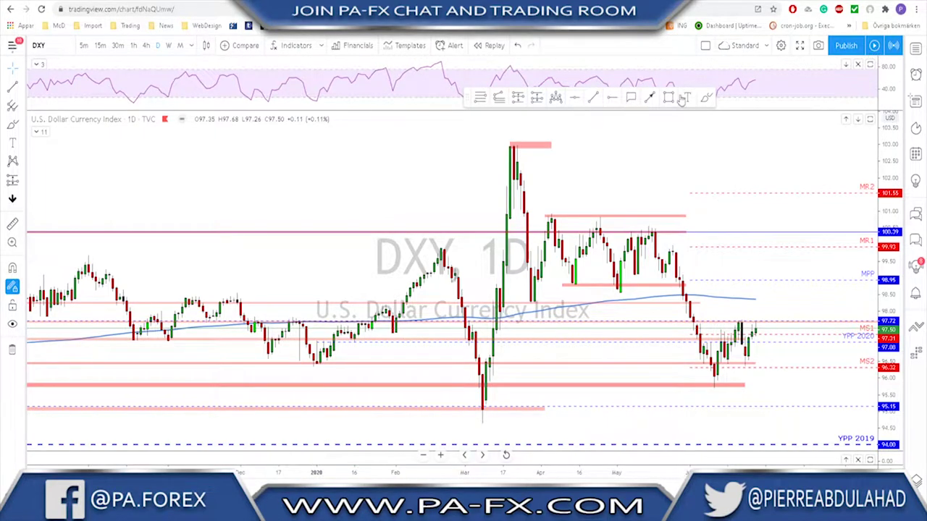
Step: Circle three lows touching the support zone just above MS2 on the daily DXY chart with the brush
left_click(706, 97)
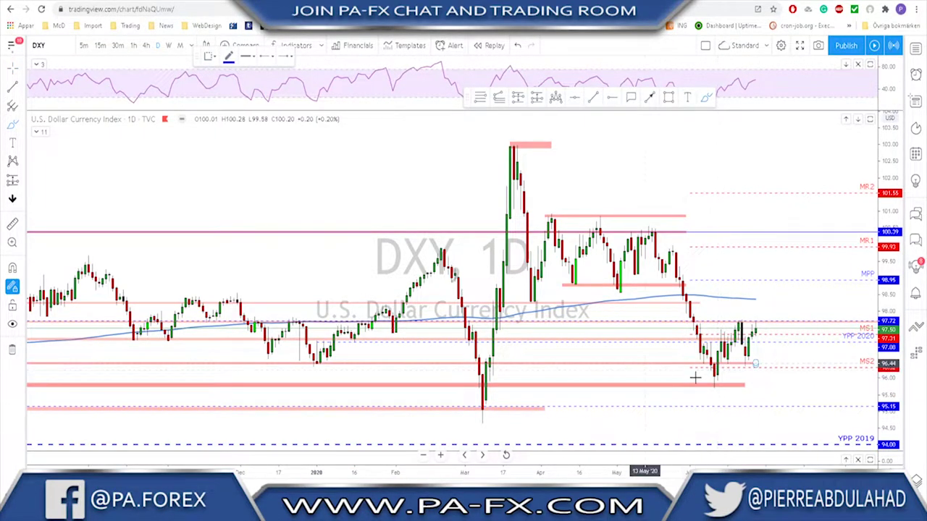
mouse_move(724, 356)
left_mouse_down()
mouse_move(721, 366)
mouse_move(737, 361)
left_mouse_up()
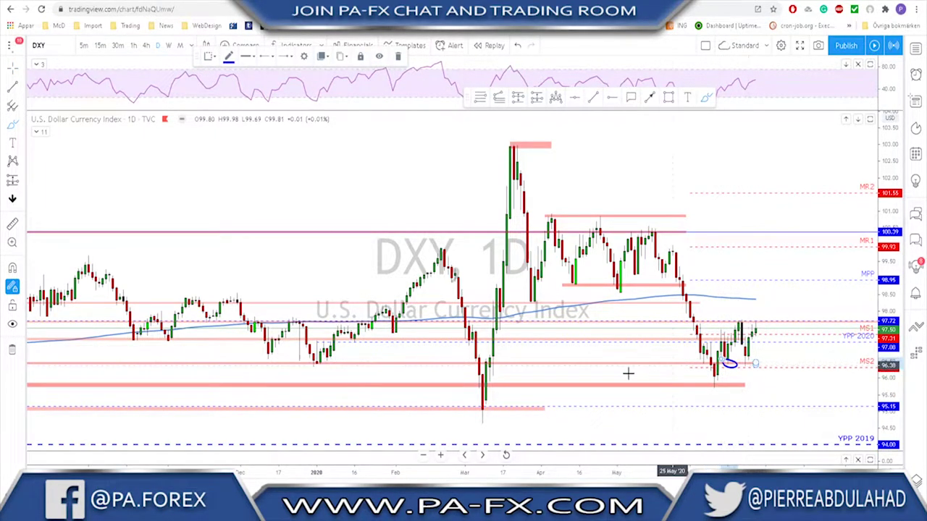
left_click_drag(319, 352, 316, 362)
scroll(300, 368, "down", 3)
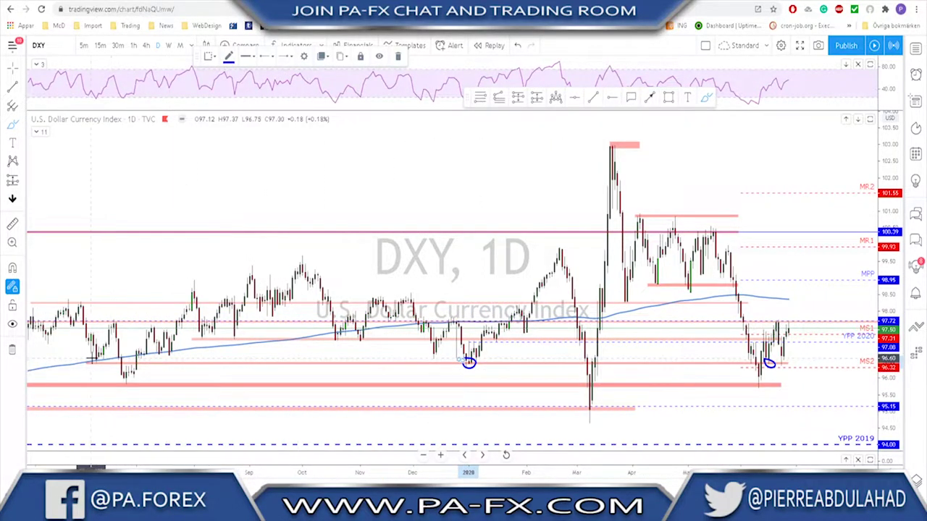
left_click_drag(85, 357, 94, 356)
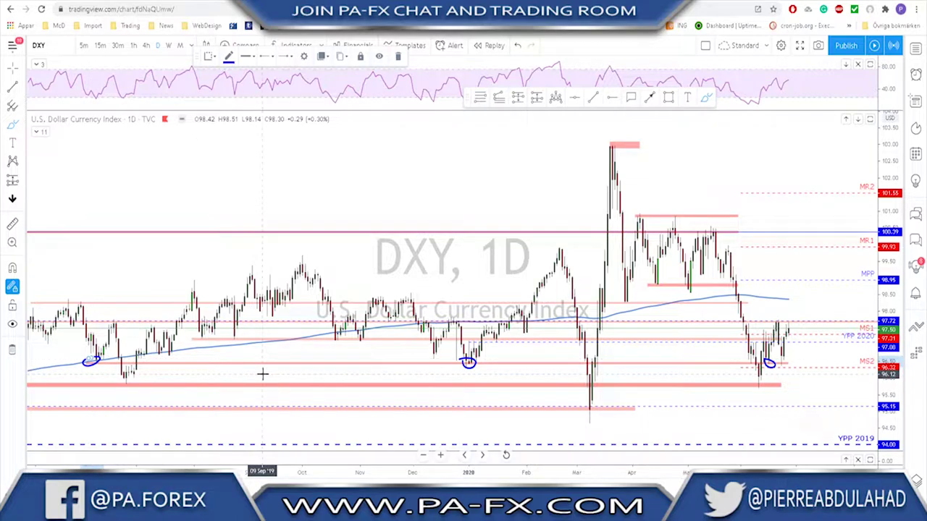
Step: Undo the brush circles drawn around the lows on the support zone
key("ctrl+z")
key("ctrl+z")
key("ctrl+z")
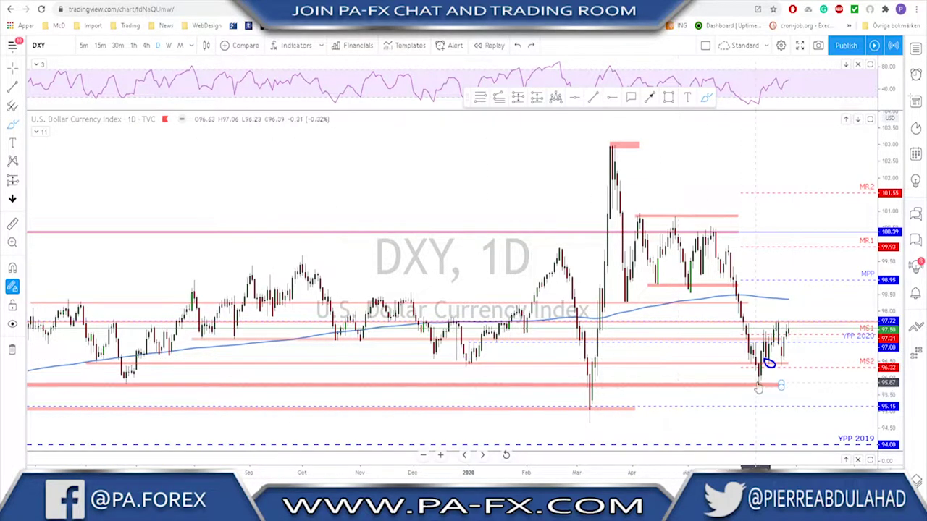
Step: Circle the latest June low on the support zone near MS2 with the brush, and undo the circle
scroll(761, 369, "up", 2)
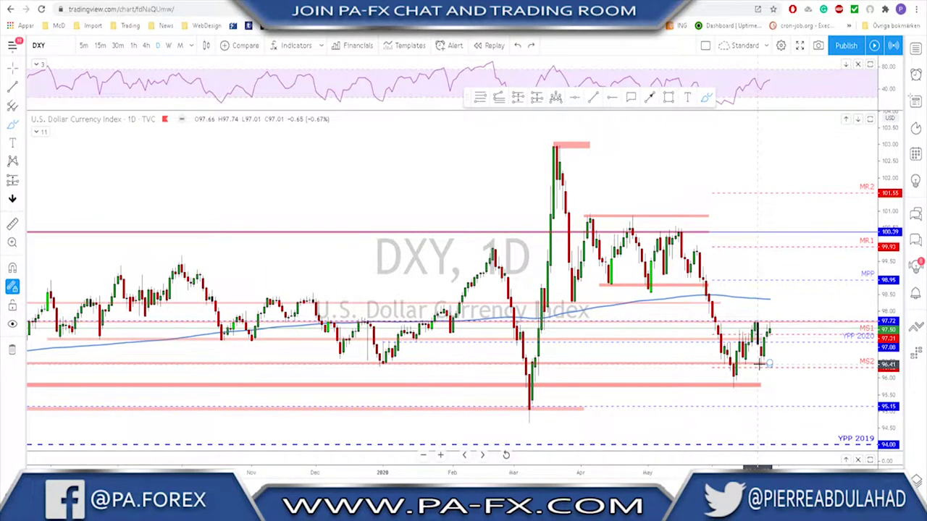
left_click_drag(771, 355, 755, 360)
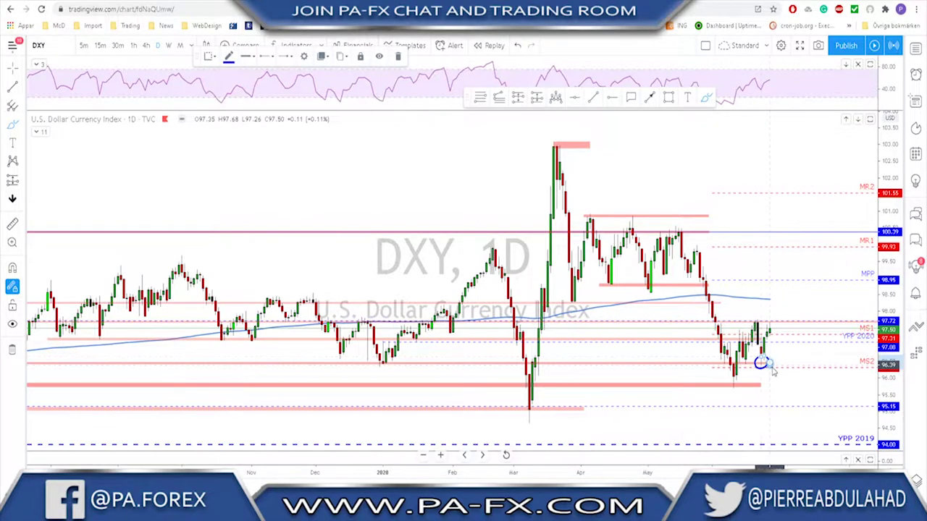
key("ctrl+z")
scroll(740, 375, "up", 1)
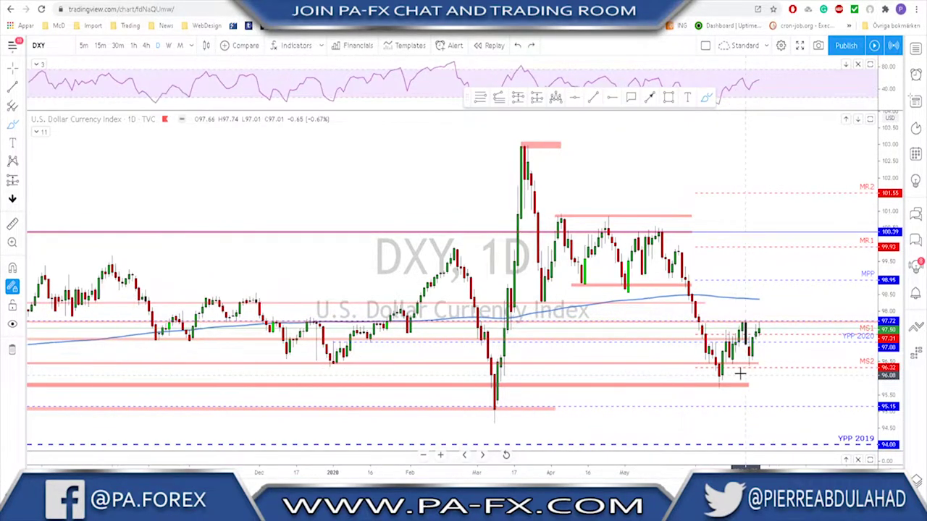
Step: Switch DXY to the 4-hour timeframe, outline the sideways range between the 97.72 resistance and the support above MS2 freehand, and undo the outline
left_click(147, 46)
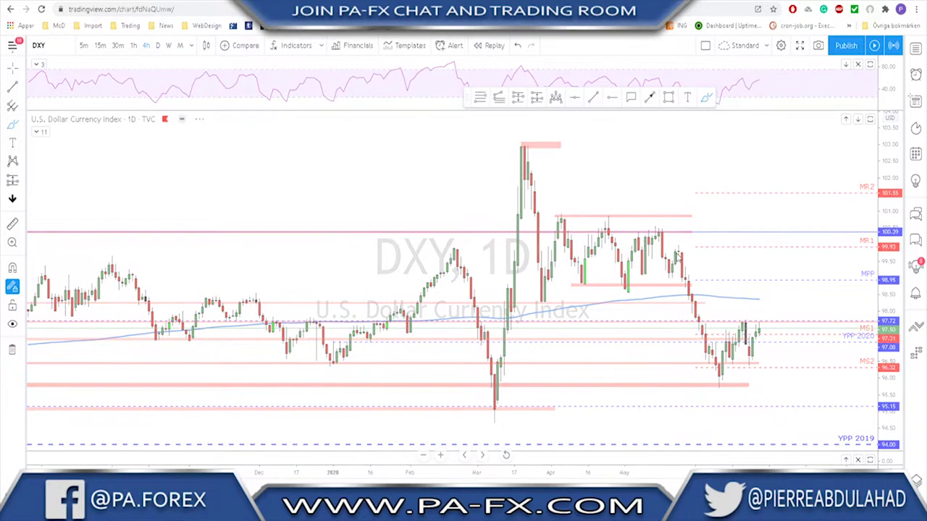
mouse_move(529, 377)
left_mouse_down()
mouse_move(728, 377)
mouse_move(765, 310)
mouse_move(536, 311)
mouse_move(518, 318)
mouse_move(523, 376)
mouse_move(534, 377)
left_mouse_up()
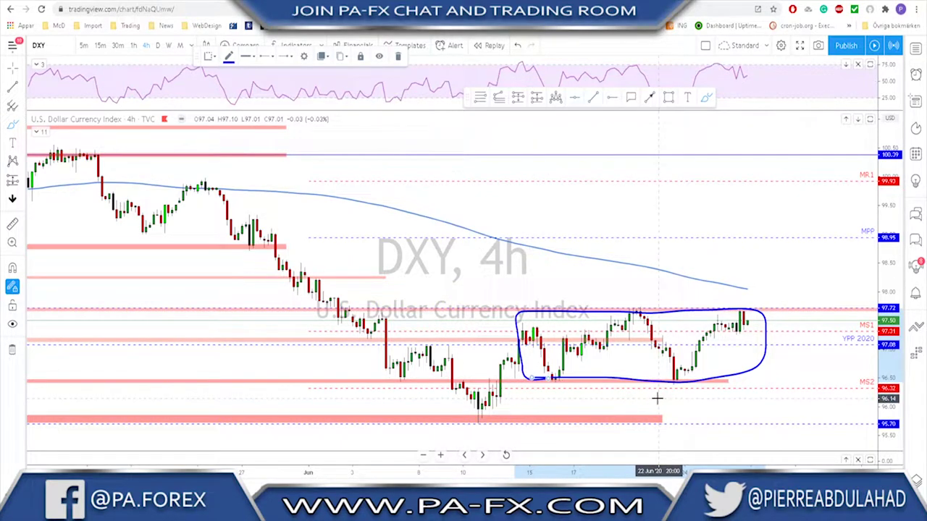
key("ctrl+z")
Step: Circle the last two lows on the support above MS2 and sketch a V-shaped path down to it and back to 97.72
scroll(690, 387, "up", 1)
scroll(690, 388, "down", 1)
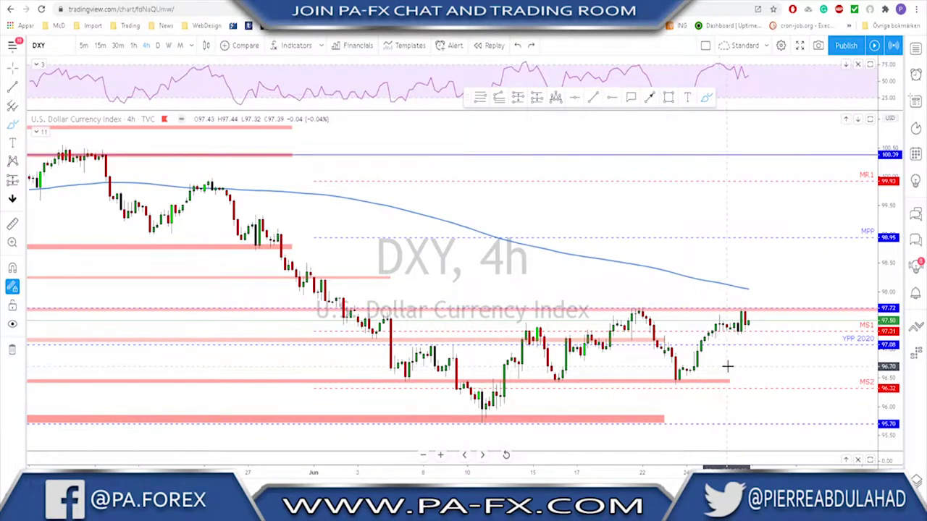
scroll(758, 364, "up", 1)
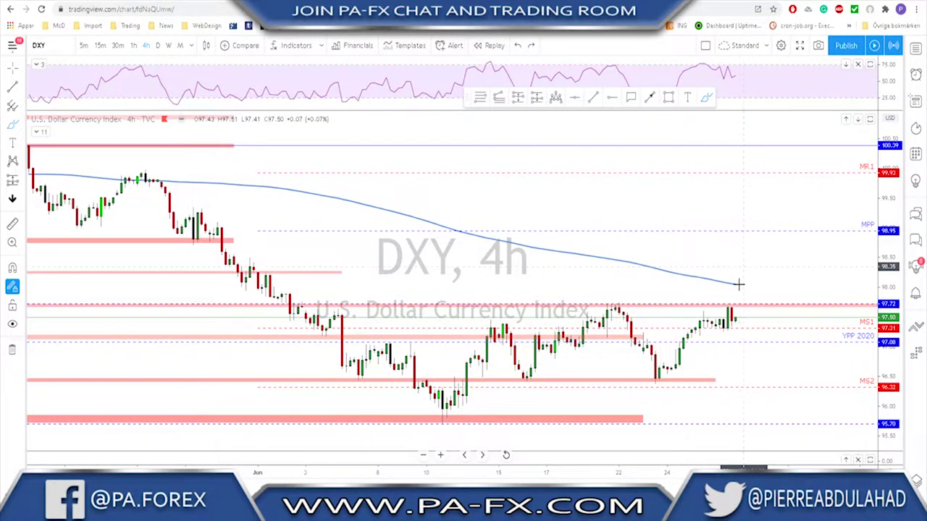
scroll(740, 307, "down", 3)
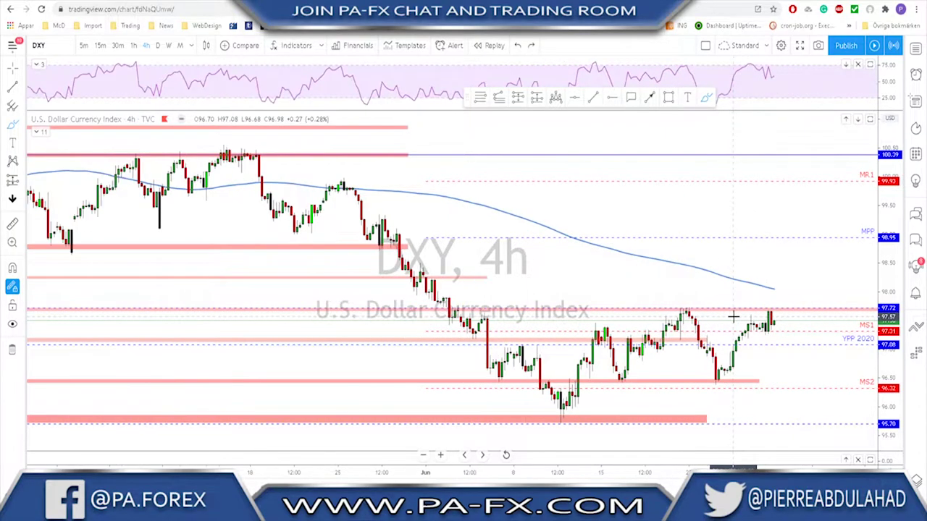
scroll(734, 317, "down", 1)
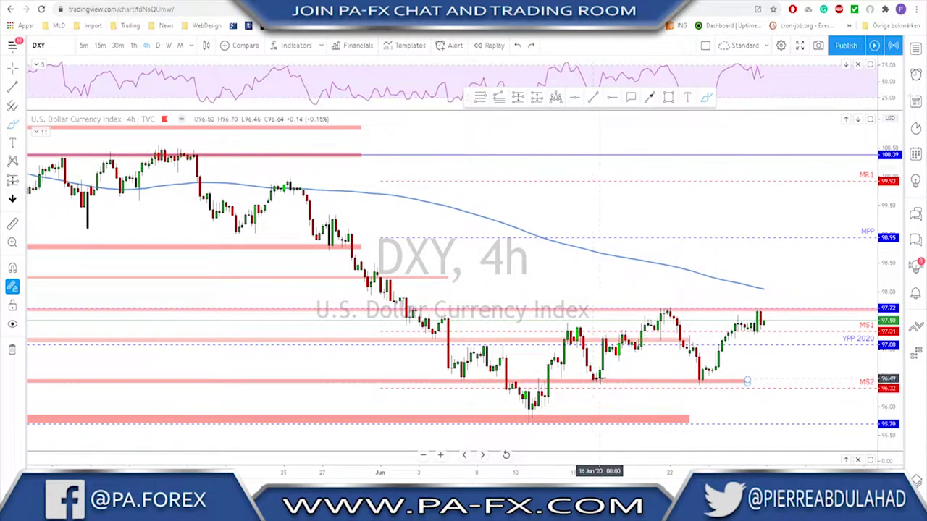
left_click_drag(598, 378, 600, 376)
left_click_drag(704, 374, 712, 374)
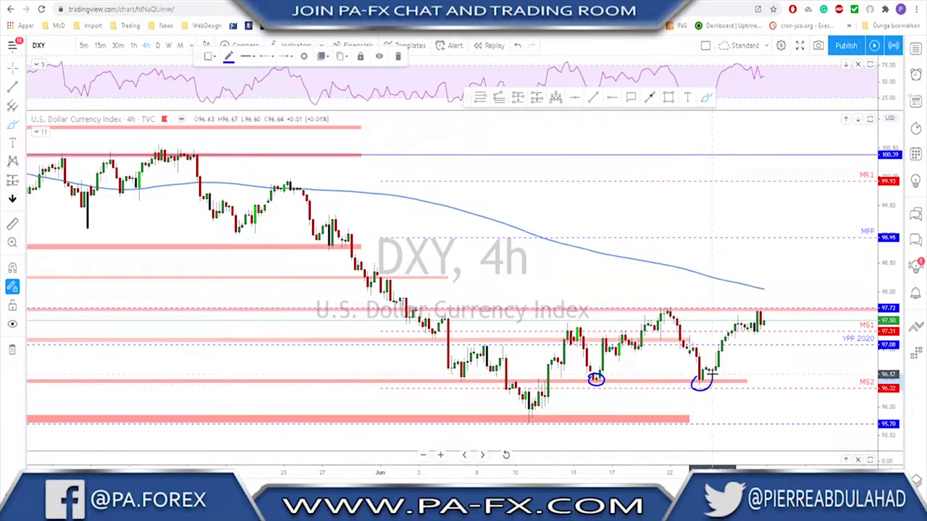
mouse_move(758, 318)
left_mouse_down()
mouse_move(782, 381)
mouse_move(799, 309)
left_mouse_up()
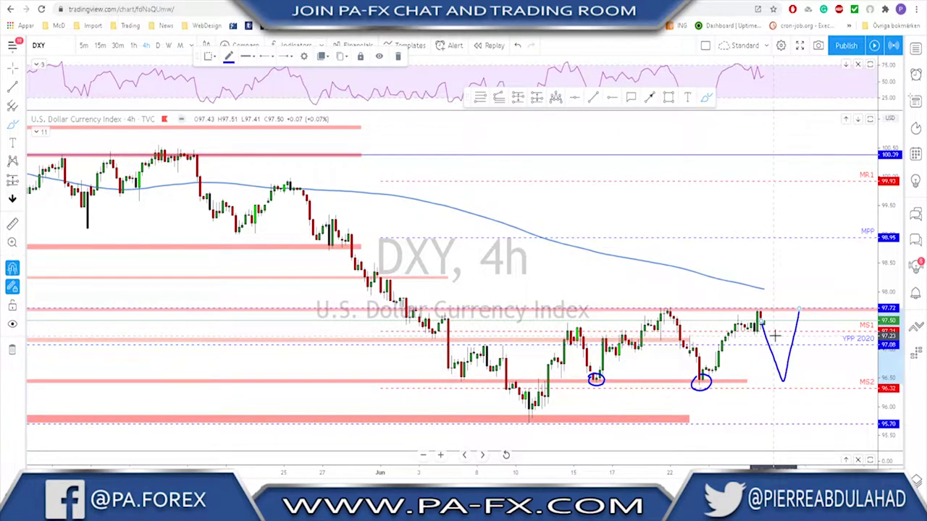
left_click_drag(765, 327, 772, 294)
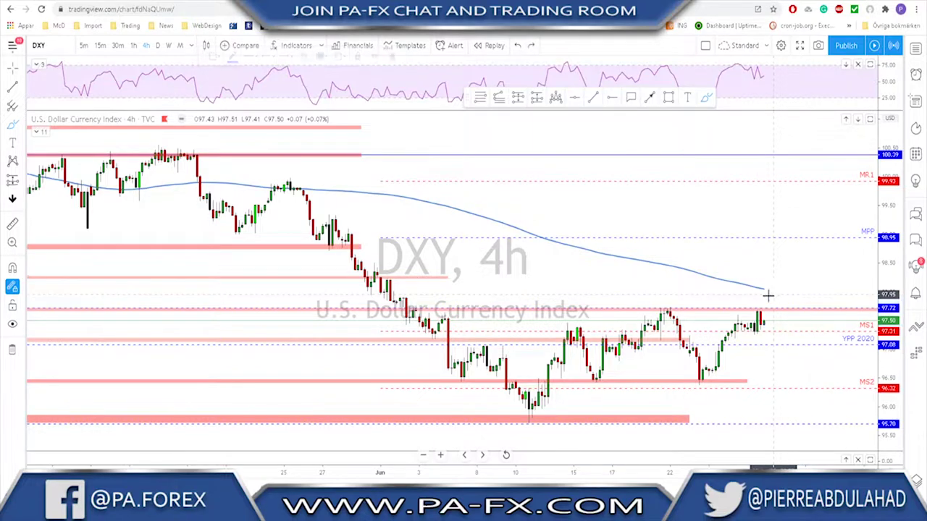
Step: Return DXY to the daily timeframe and brush over the latest candles between the 97.72 resistance and the support above MS2
left_click(158, 46)
scroll(713, 352, "up", 4)
scroll(674, 346, "down", 1)
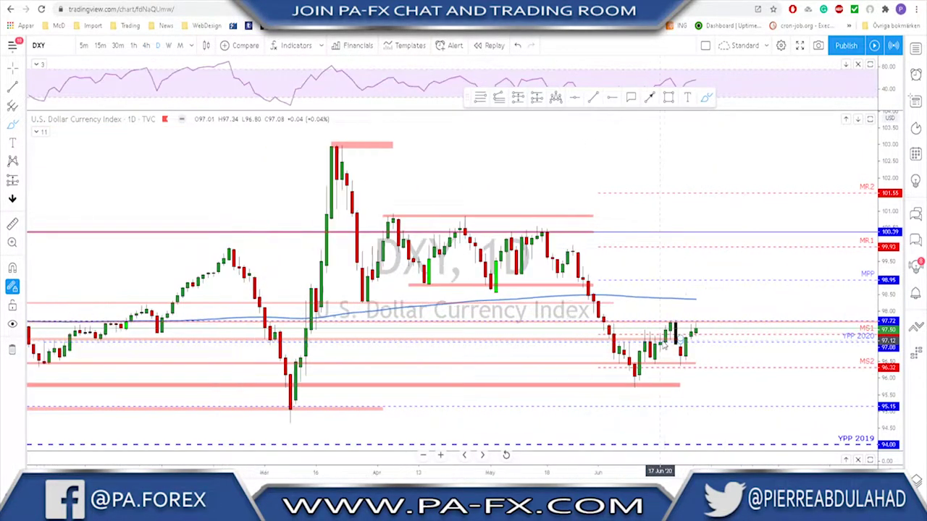
mouse_move(670, 325)
left_mouse_down()
mouse_move(713, 362)
mouse_move(684, 366)
left_mouse_up()
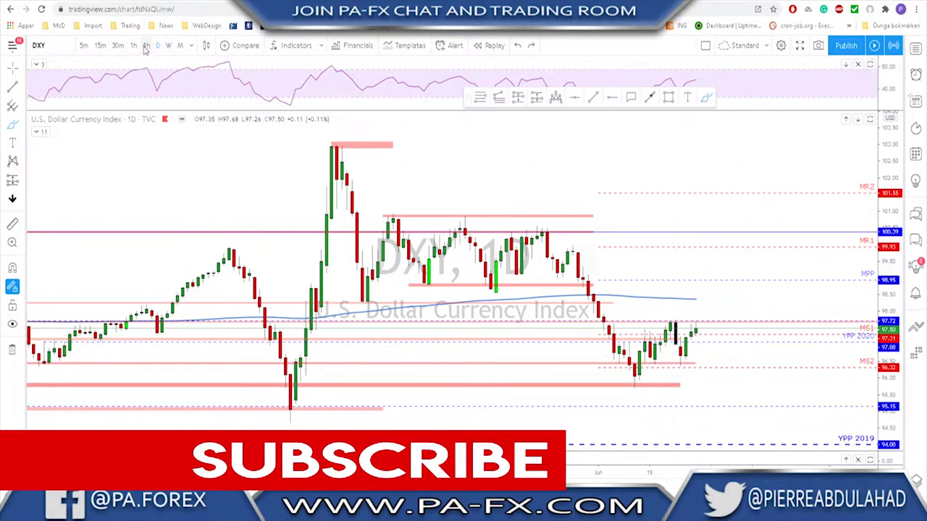
Step: Examine DXY's recent price action below the 97.72 resistance on the 4-hour and 1-hour timeframes
left_click(145, 45)
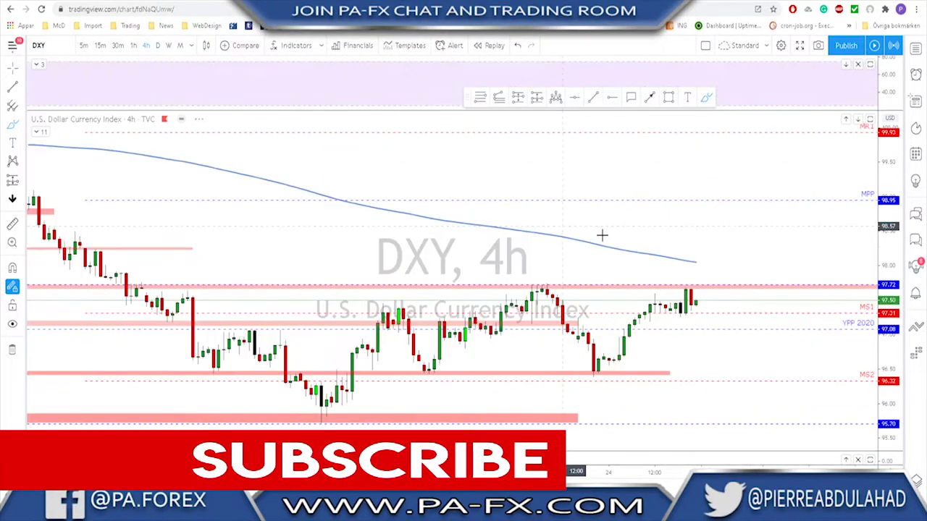
scroll(722, 321, "down", 1)
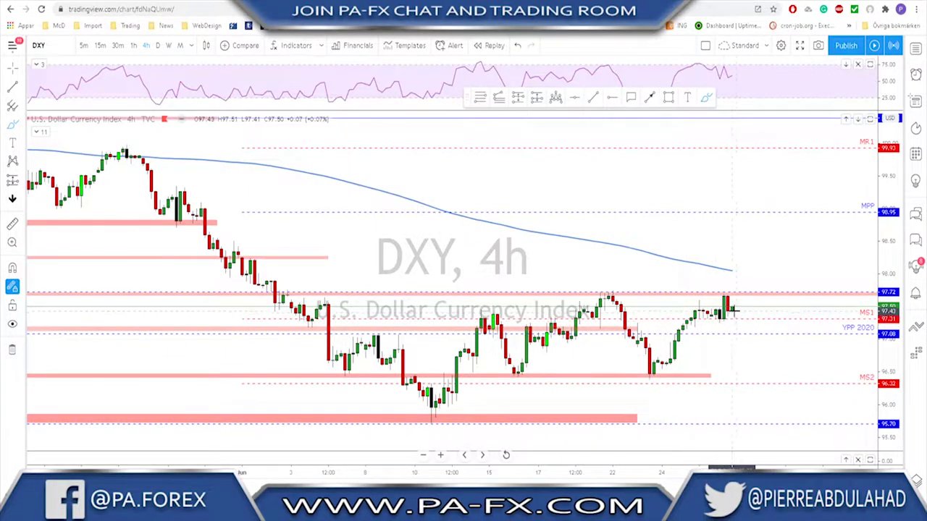
left_click(134, 46)
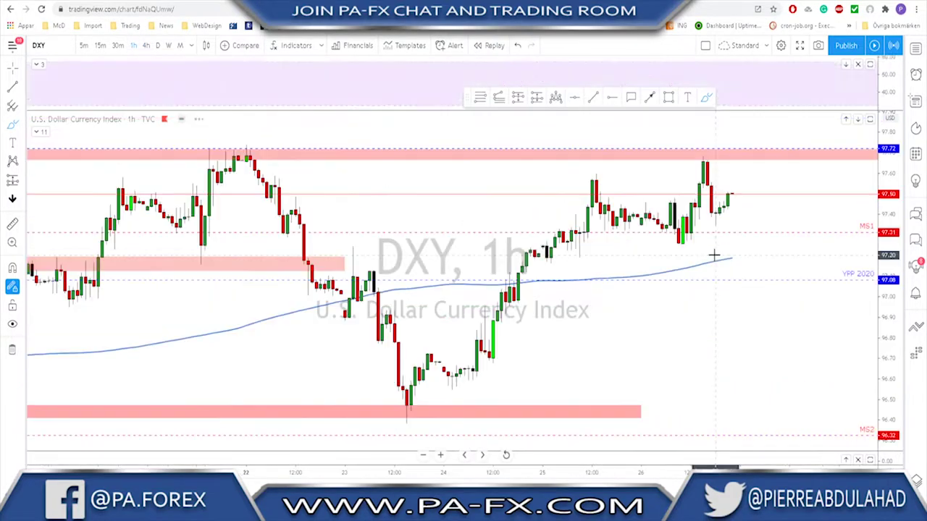
scroll(729, 259, "down", 5)
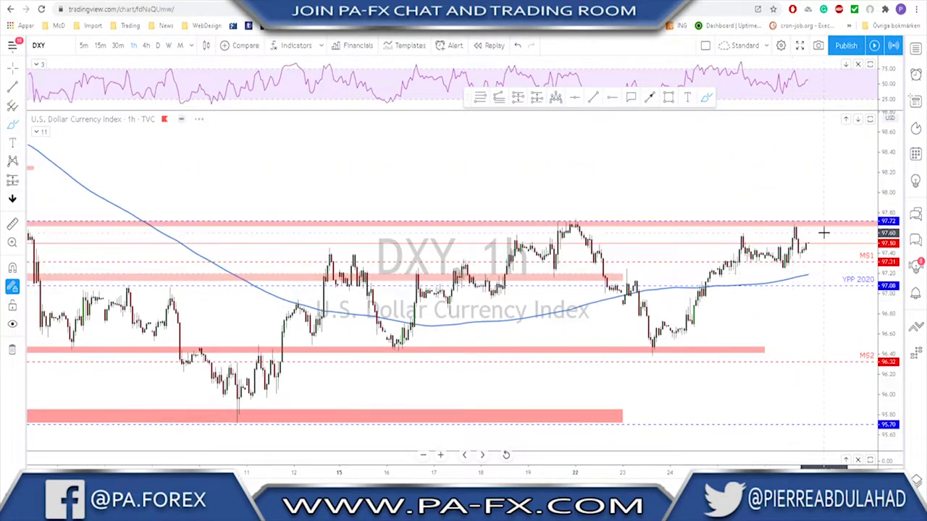
Step: Sketch a projected path breaking above 97.72 to about 98.0, retesting the zone and rising to about 98.3, and delete it
left_click_drag(808, 250, 814, 199)
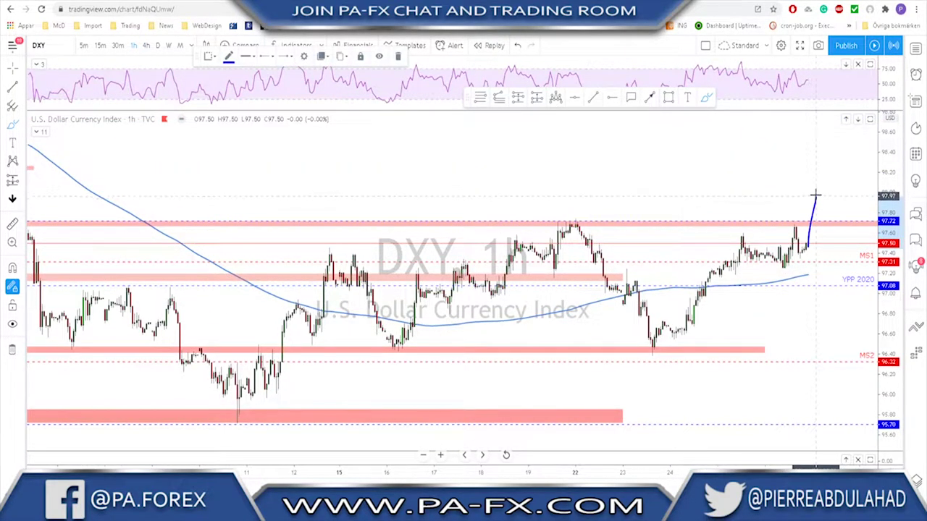
mouse_move(817, 187)
left_mouse_down()
mouse_move(838, 229)
mouse_move(853, 162)
left_mouse_up()
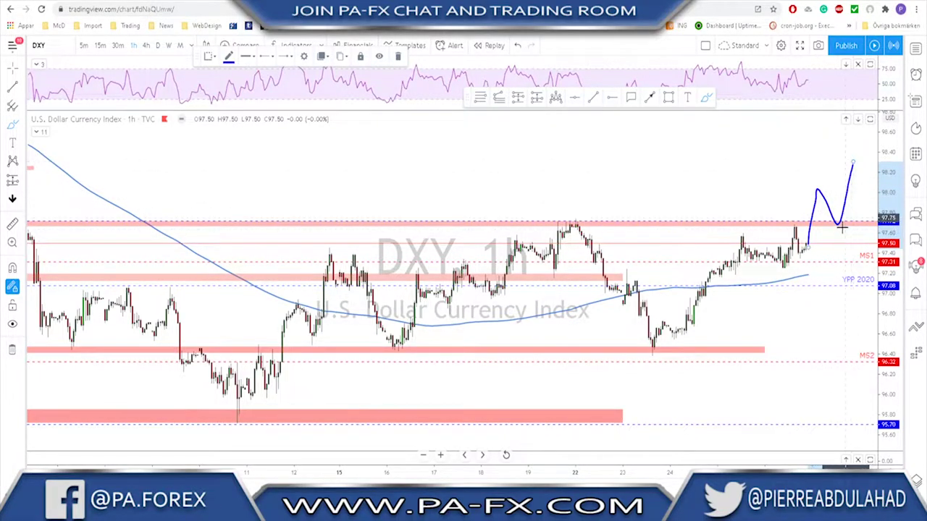
key("Delete")
Step: Switch to the USOIL chart and set it to the daily timeframe
key("Down")
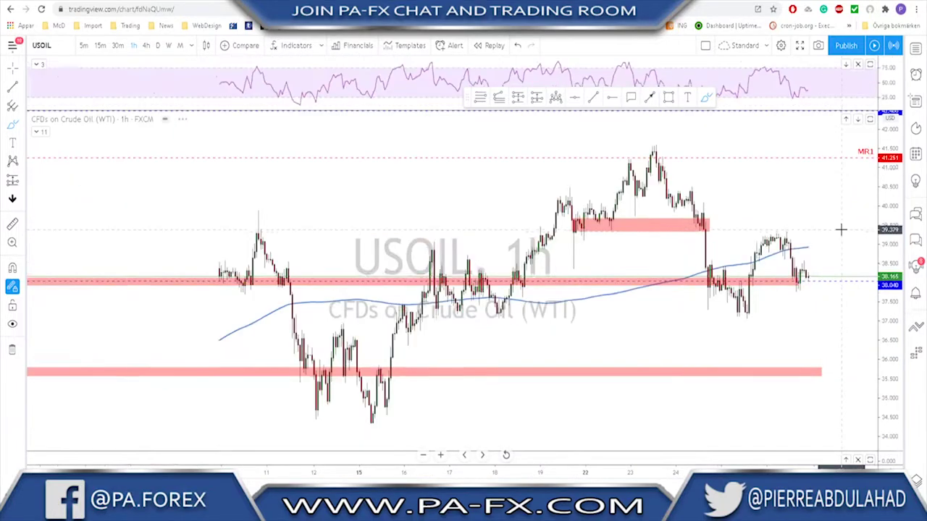
left_click(158, 46)
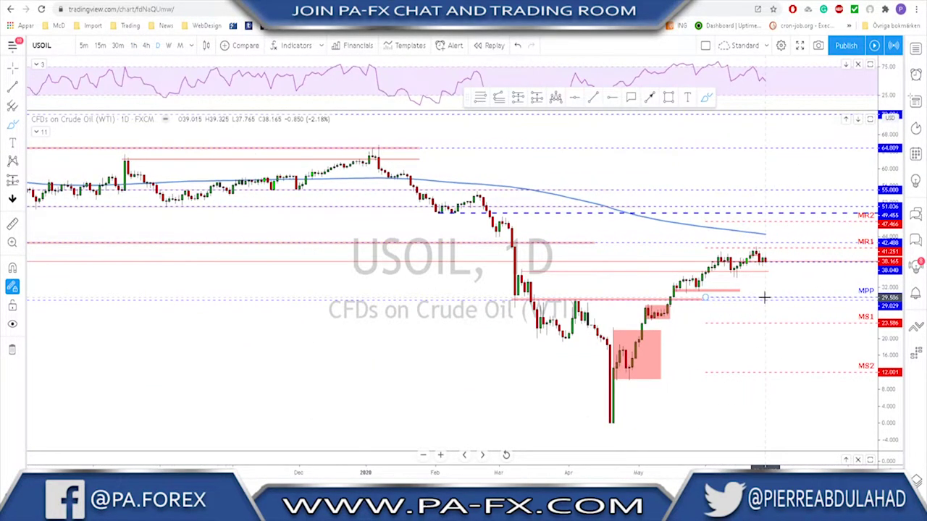
Step: Draw a descending trend line over the latest oscillator peaks from 85.41 to 65.66, and switch USOIL to the 4-hour timeframe
left_click(594, 98)
left_click(746, 61)
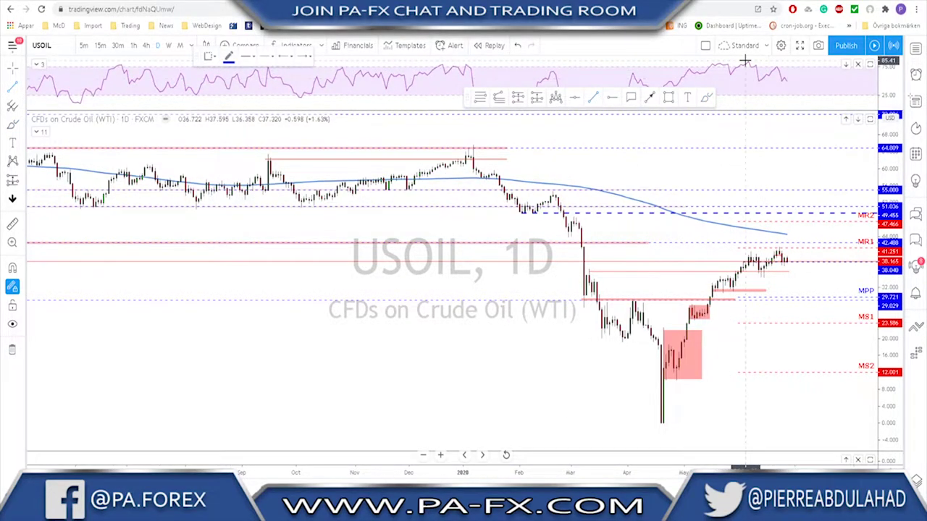
left_click(797, 71)
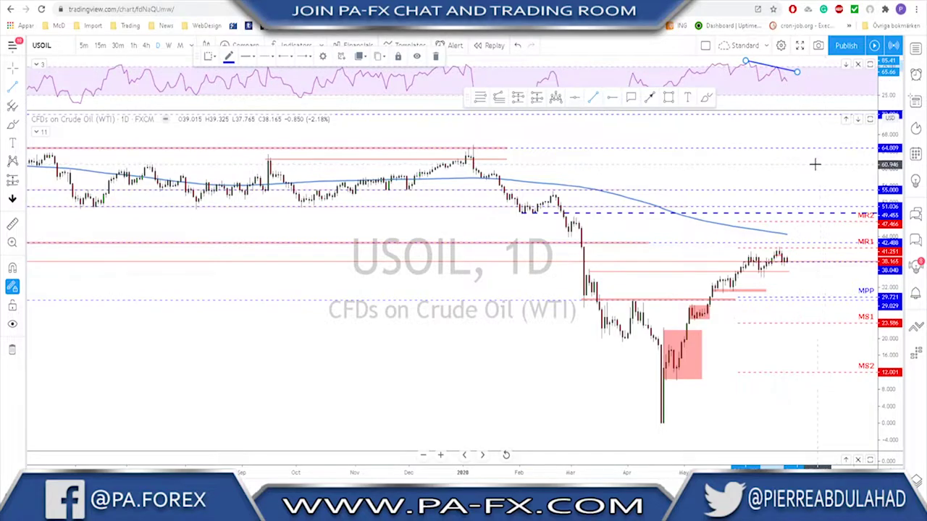
left_click(146, 45)
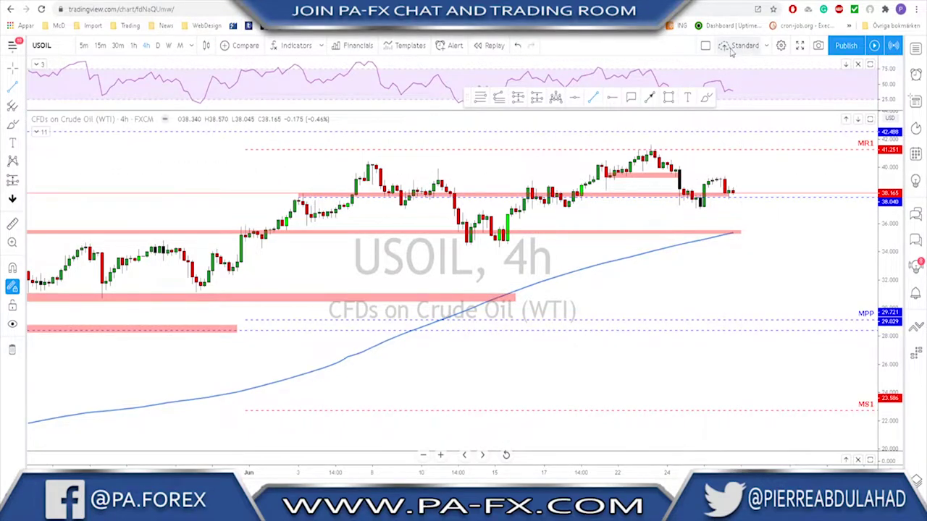
Step: Brush the latest USOIL decline from the high below 41.25 to about 38.2, undo the stroke, and switch to the 1-hour timeframe
left_click(706, 97)
mouse_move(652, 148)
left_mouse_down()
mouse_move(635, 154)
mouse_move(653, 148)
mouse_move(701, 205)
mouse_move(722, 178)
mouse_move(729, 193)
left_mouse_up()
key("ctrl+z")
key("ctrl+z")
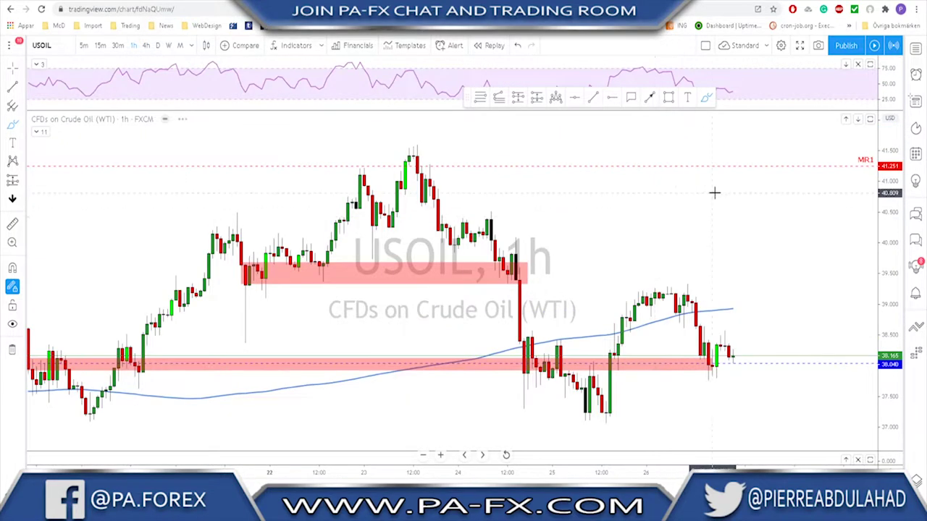
Step: Trace USOIL's hourly swings from about 41.4 to 37.2, 39.2 and 38.1, arc over the latest peak, and undo the strokes
scroll(714, 192, "down", 6)
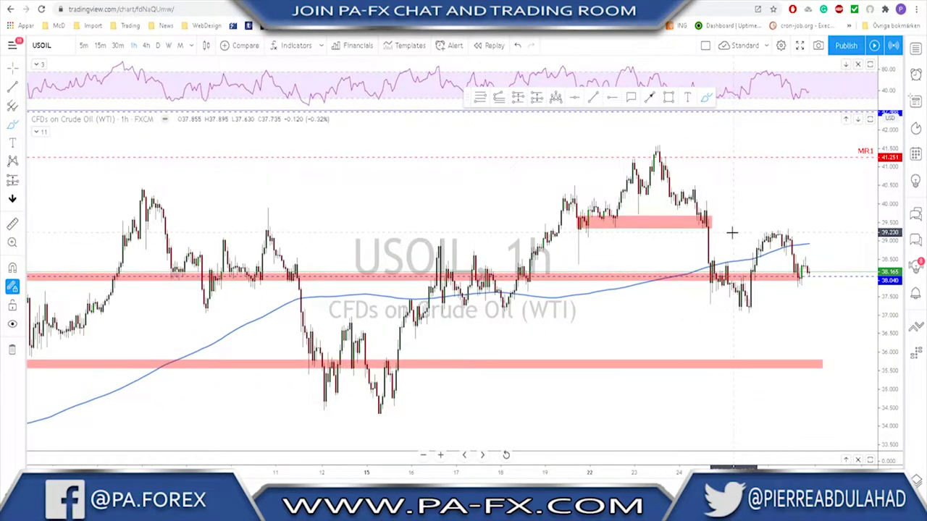
scroll(733, 232, "up", 1)
mouse_move(635, 152)
left_mouse_down()
mouse_move(655, 206)
mouse_move(677, 195)
mouse_move(706, 293)
mouse_move(722, 311)
mouse_move(770, 232)
mouse_move(797, 277)
left_mouse_up()
mouse_move(745, 238)
left_mouse_down()
mouse_move(786, 231)
mouse_move(794, 248)
left_mouse_up()
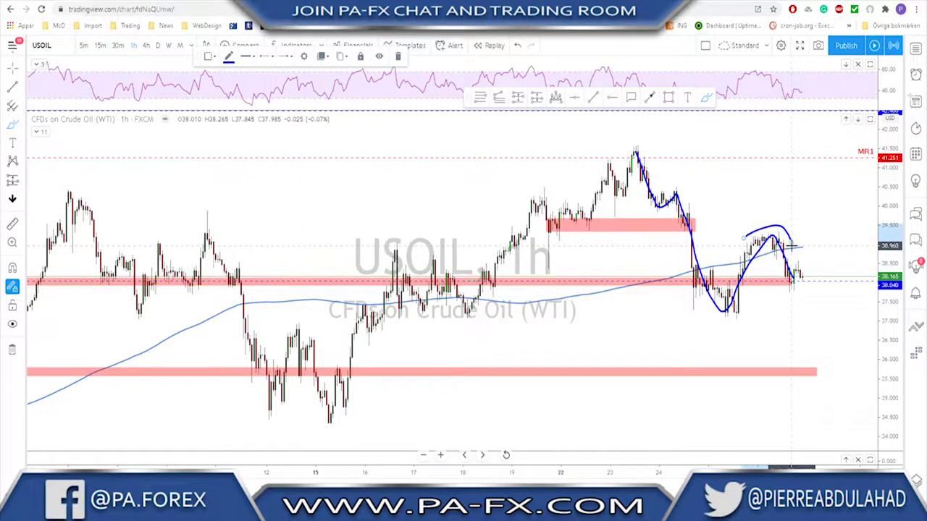
key("ctrl+z")
key("ctrl+z")
Step: Sketch a path dropping below 38.04 to about 37.6, retesting the zone and falling to a circled target near 35.67, and undo it
scroll(734, 234, "down", 2)
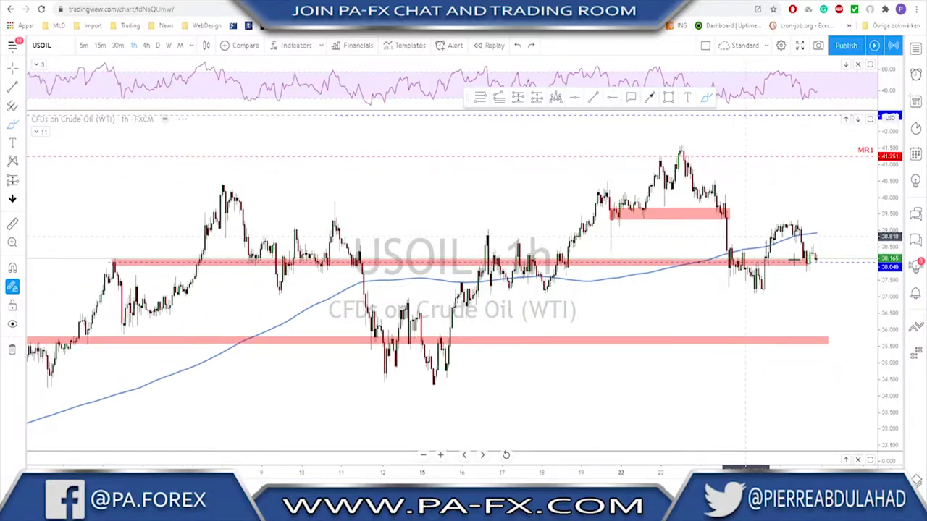
scroll(792, 265, "up", 1)
scroll(792, 263, "down", 1)
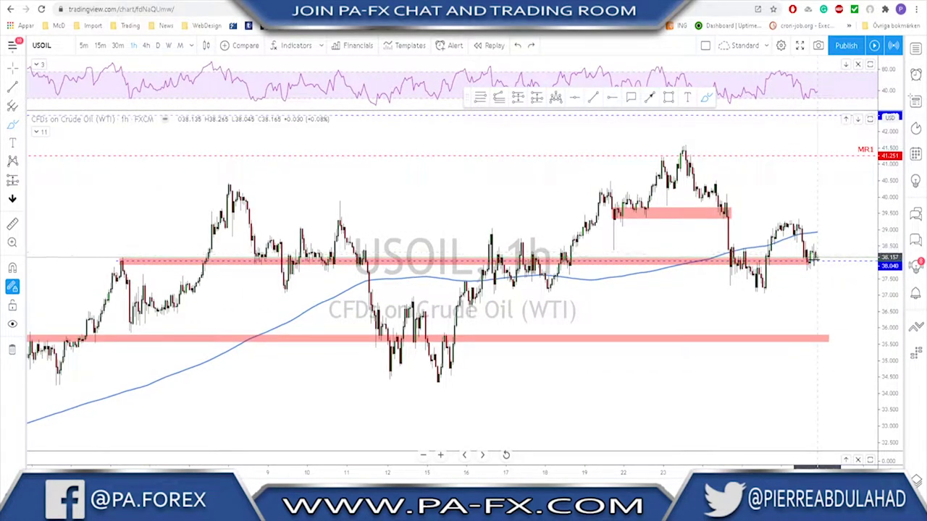
mouse_move(811, 250)
left_mouse_down()
mouse_move(823, 277)
mouse_move(809, 264)
mouse_move(833, 253)
left_mouse_up()
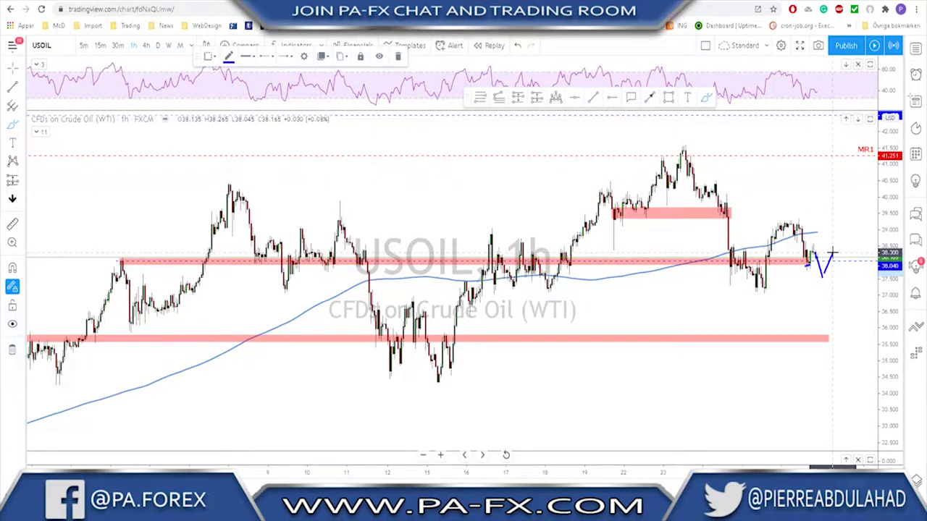
mouse_move(833, 252)
left_mouse_down()
mouse_move(857, 346)
mouse_move(859, 329)
mouse_move(843, 337)
left_mouse_up()
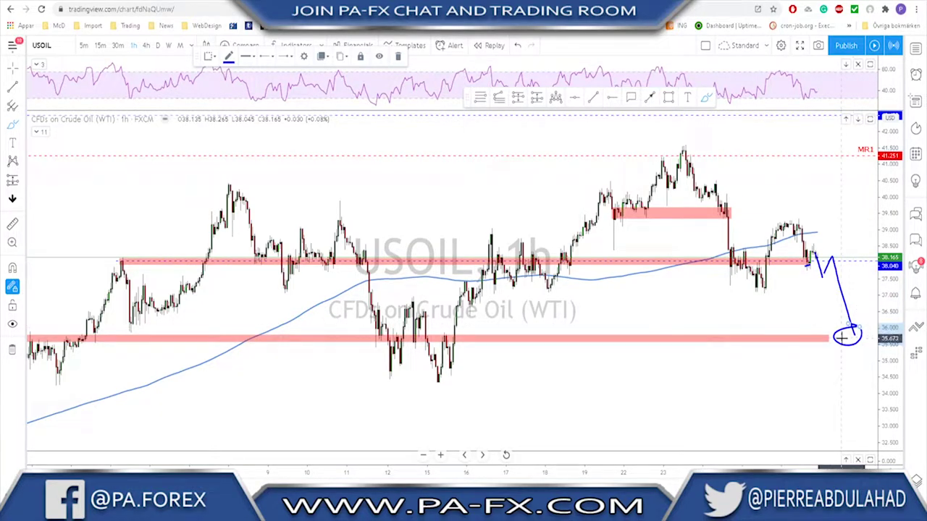
key("ctrl+z")
key("ctrl+z")
key("ctrl+z")
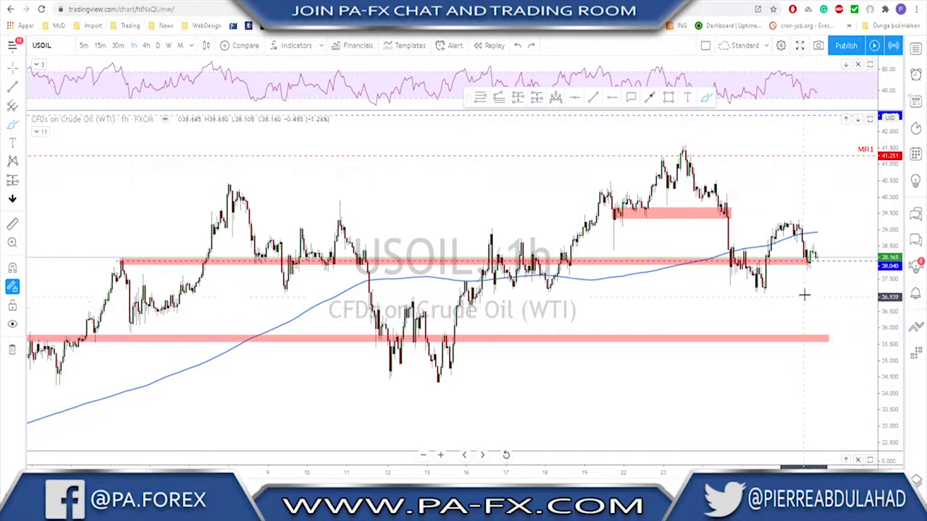
Step: Switch USOIL to the 4-hour timeframe and examine where the moving average approaches the support zone near 35.7
scroll(803, 286, "down", 1)
scroll(804, 282, "down", 2)
left_click(146, 45)
scroll(778, 319, "up", 3)
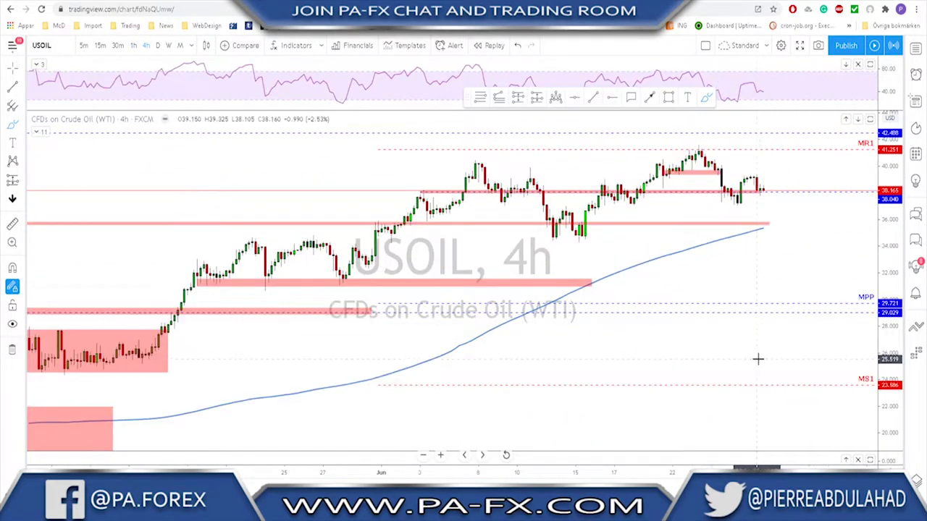
scroll(758, 359, "up", 3)
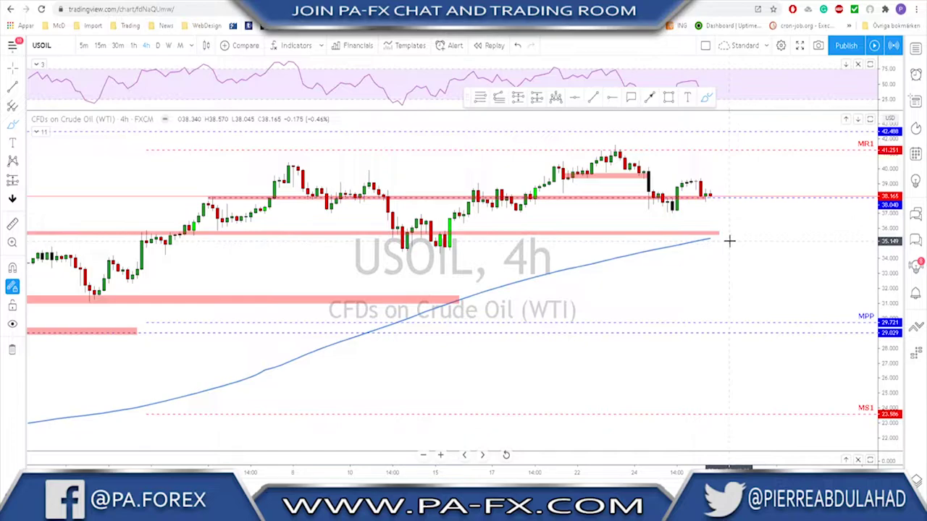
mouse_move(704, 232)
left_mouse_down()
mouse_move(720, 227)
mouse_move(706, 230)
left_mouse_up()
scroll(751, 246, "down", 3)
left_click(752, 247)
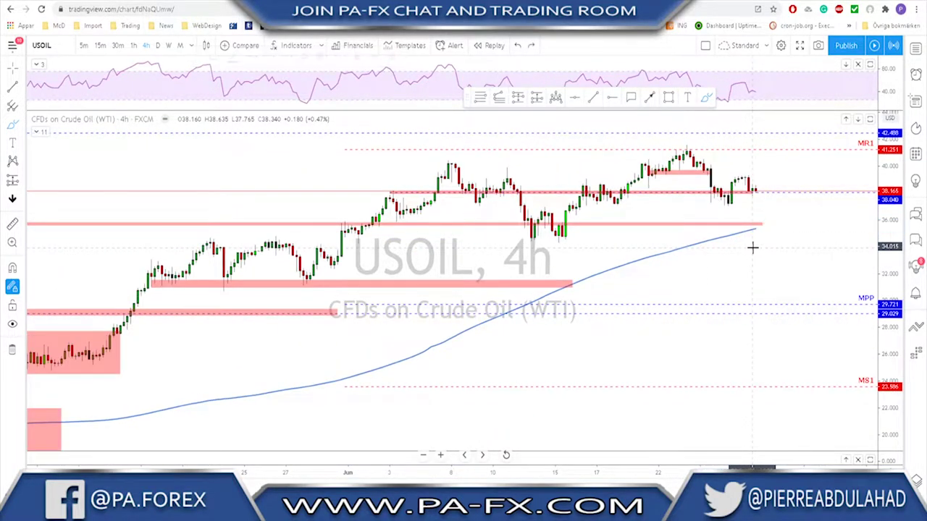
Step: Switch to the GOLD chart and examine its daily price action below the 1777.00 resistance
key("Down")
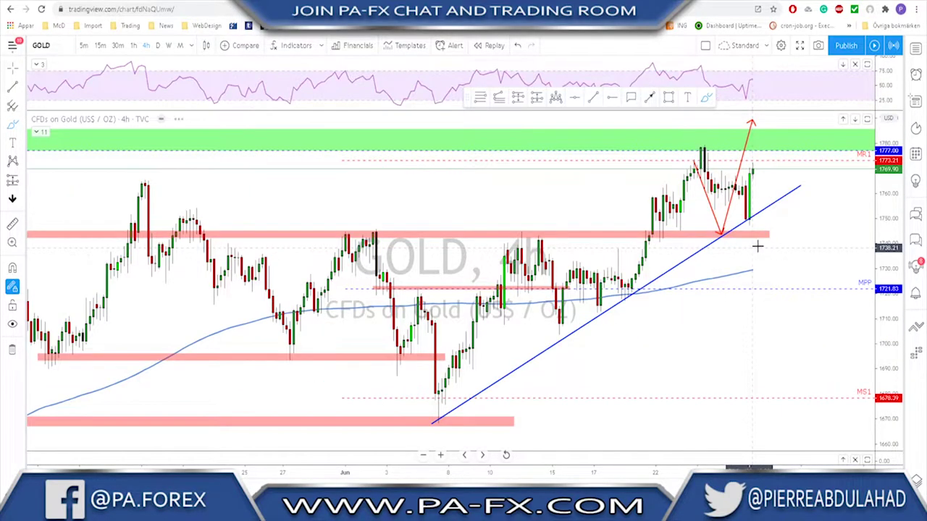
left_click(158, 46)
scroll(690, 287, "up", 1)
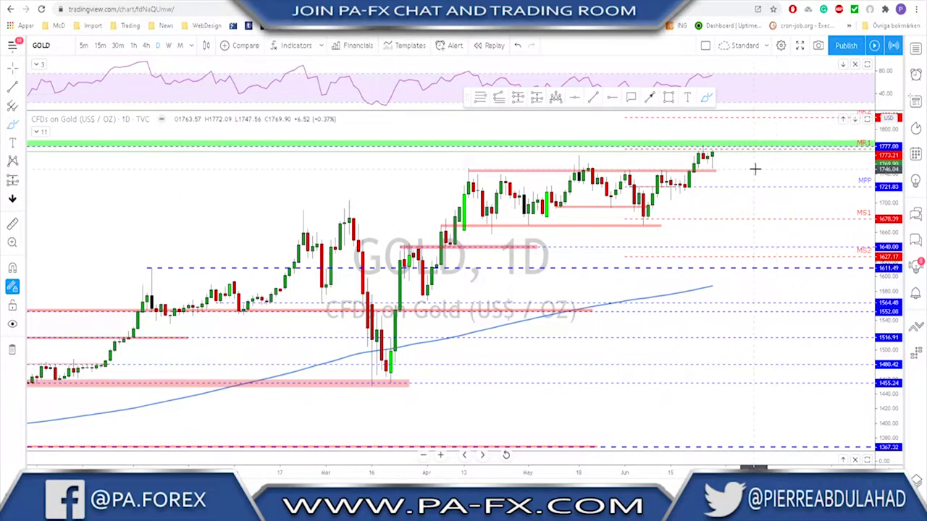
scroll(699, 211, "up", 2)
scroll(659, 180, "down", 1)
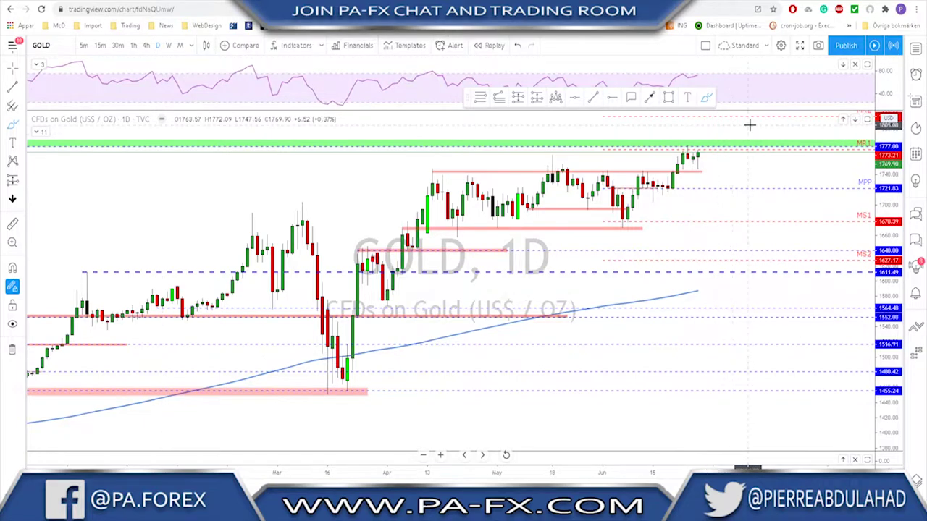
Step: Set GOLD to the 4-hour timeframe, circle the low at the rising trend line near 1750, and undo the circle
left_click(146, 45)
scroll(673, 226, "up", 3)
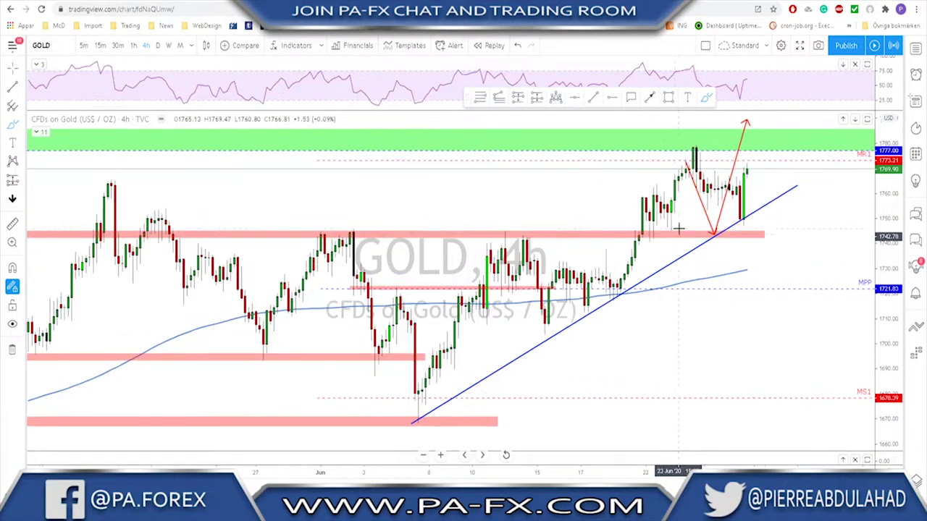
scroll(678, 229, "down", 1)
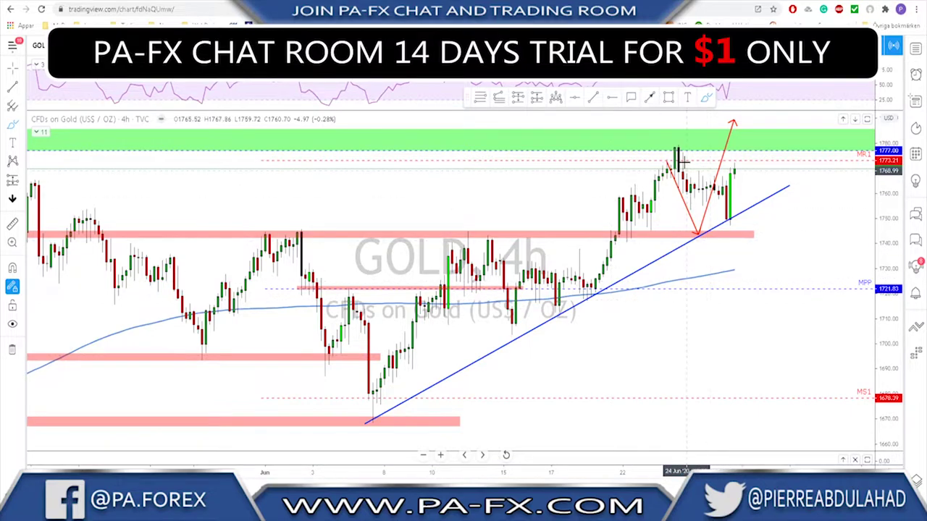
left_click_drag(725, 210, 737, 218)
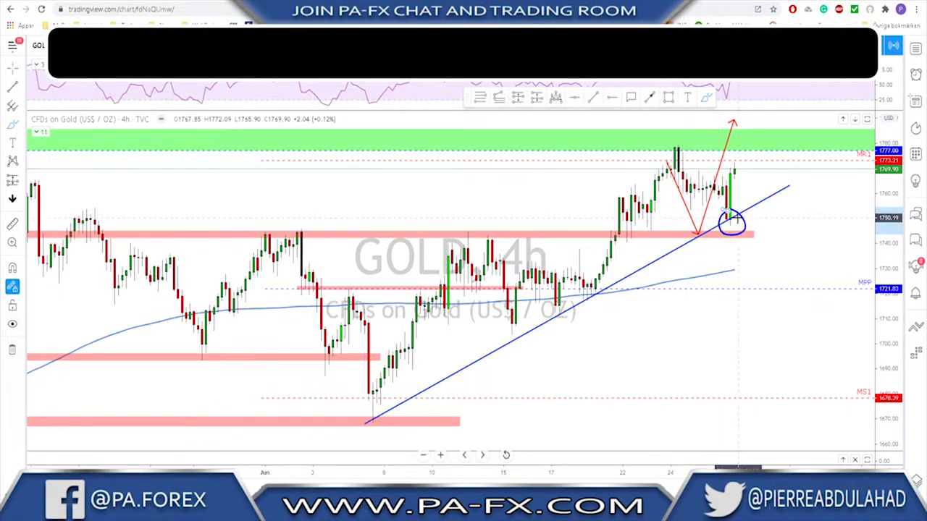
key("ctrl+z")
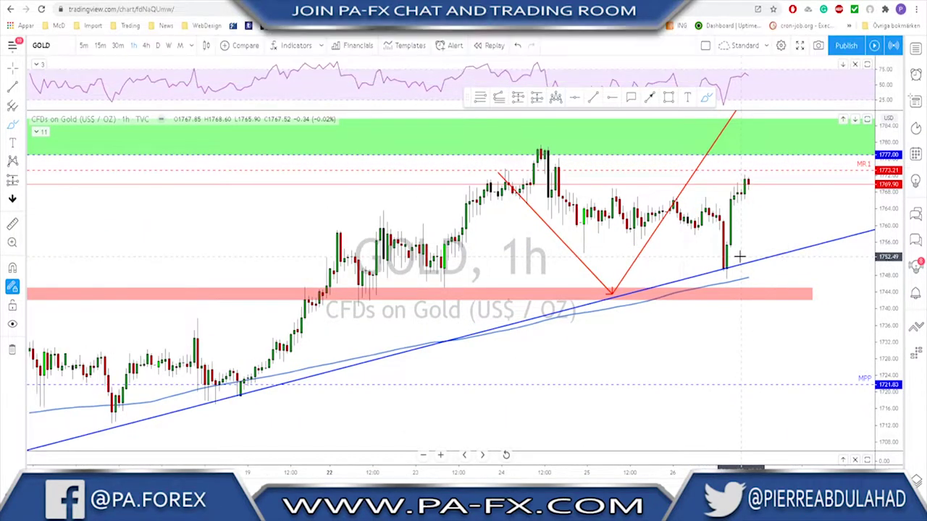
Step: Examine GOLD's rebound from the rising trend line on the 1-hour and 4-hour timeframes
scroll(772, 265, "down", 1)
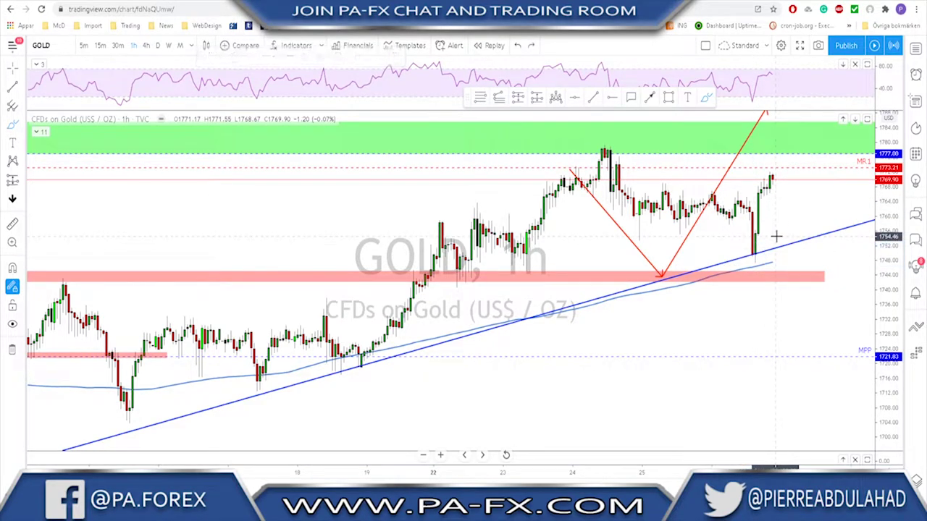
scroll(775, 236, "down", 1)
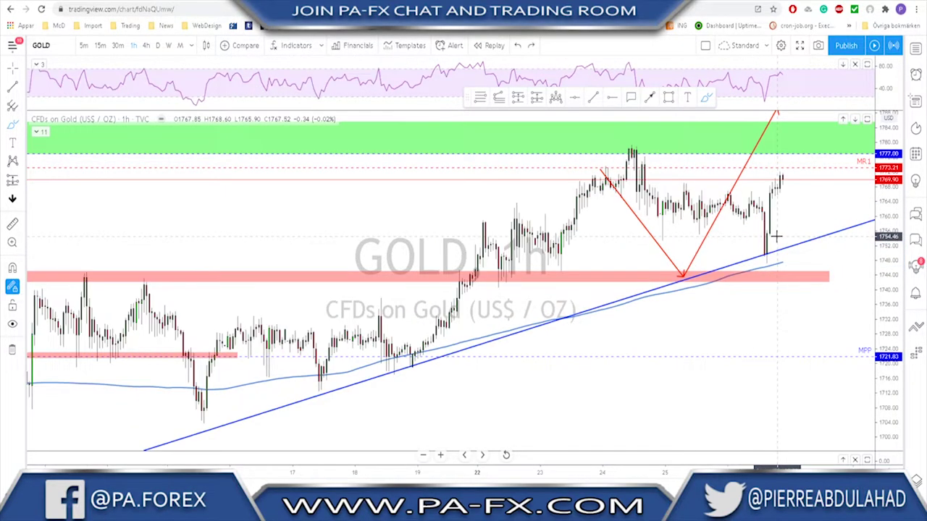
left_click(148, 45)
scroll(746, 249, "up", 2)
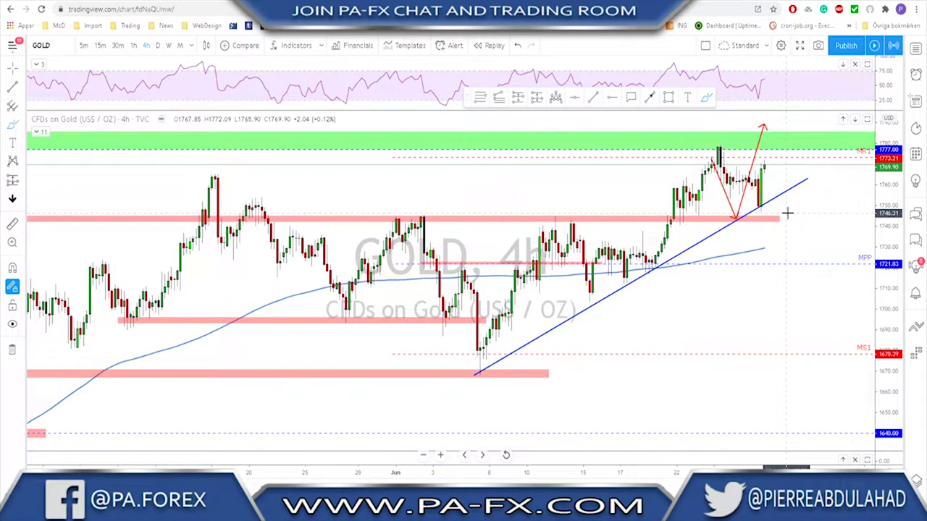
scroll(799, 207, "down", 4)
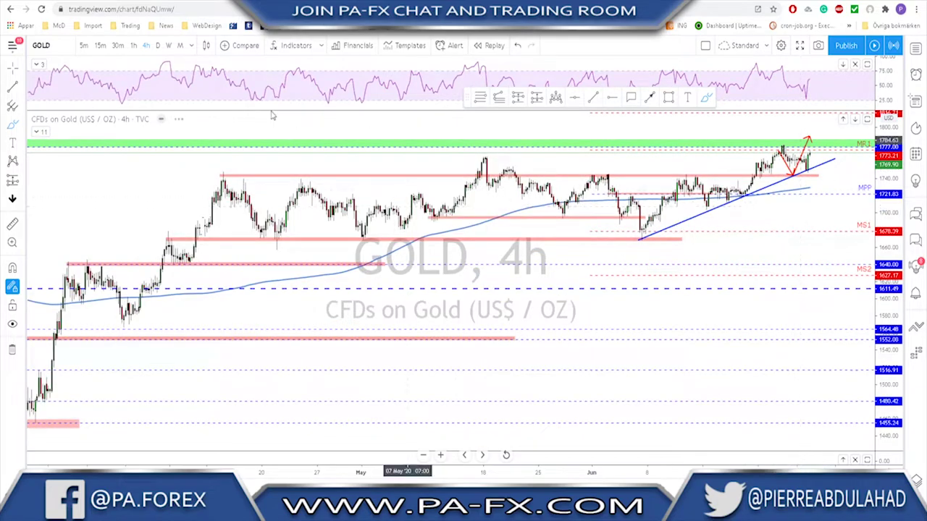
Step: Switch GOLD through daily to the weekly timeframe, circle the late-2012 high at the green resistance zone, and undo the circle
left_click(159, 45)
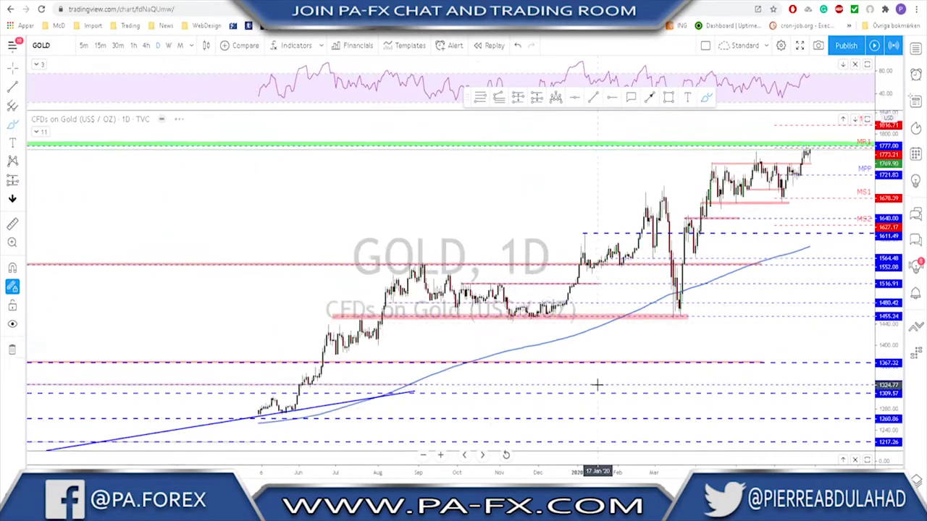
left_click(174, 45)
scroll(507, 370, "down", 5)
scroll(507, 370, "up", 2)
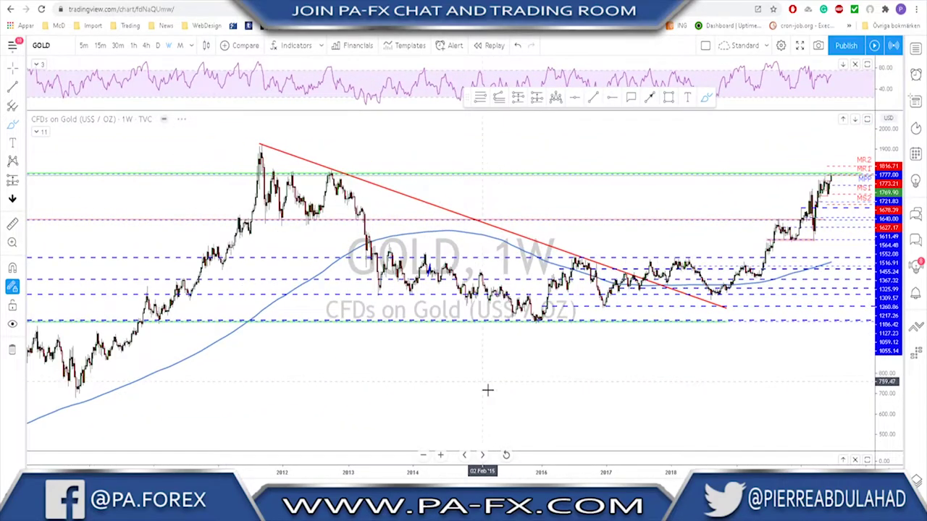
left_click(330, 170)
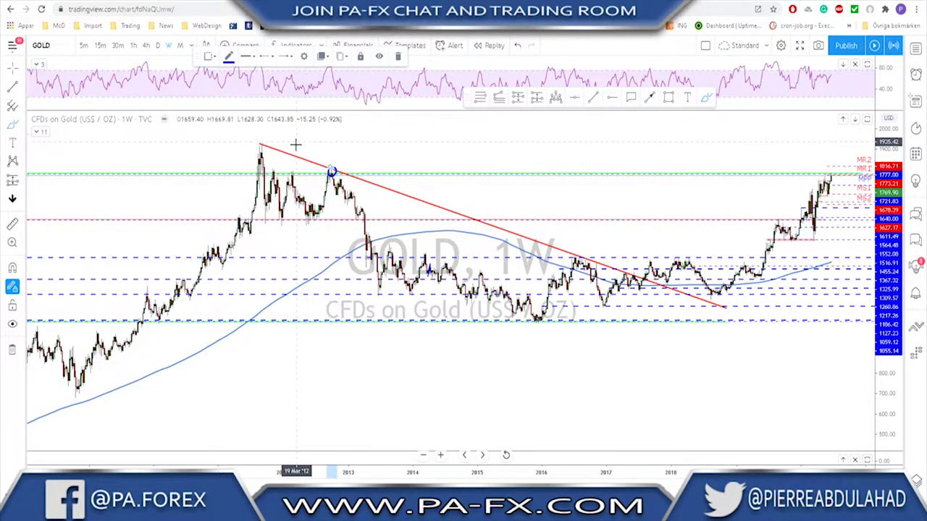
key("ctrl+z")
Step: Examine GOLD's recent weekly rally into the 1777.00 resistance, marking the earlier high near 1769 and clearing the mark
scroll(405, 275, "up", 5)
scroll(456, 254, "up", 4)
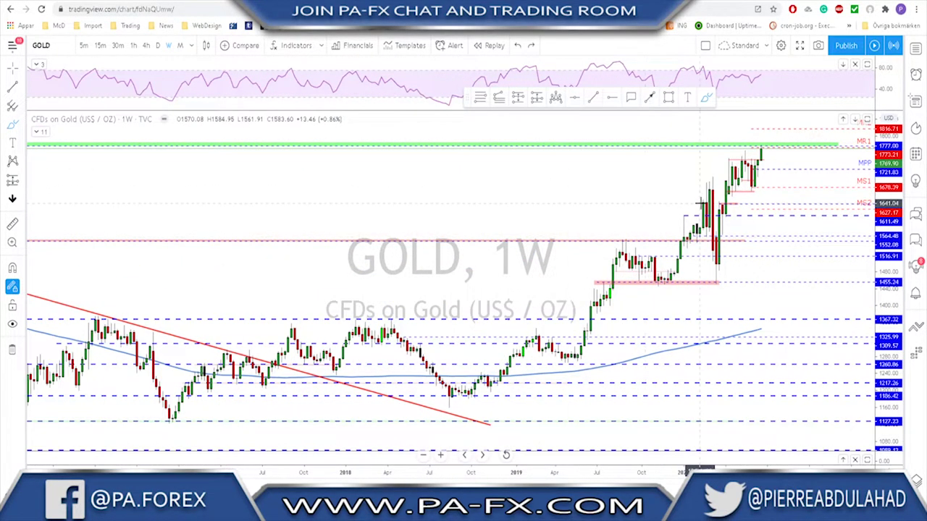
scroll(724, 192, "up", 2)
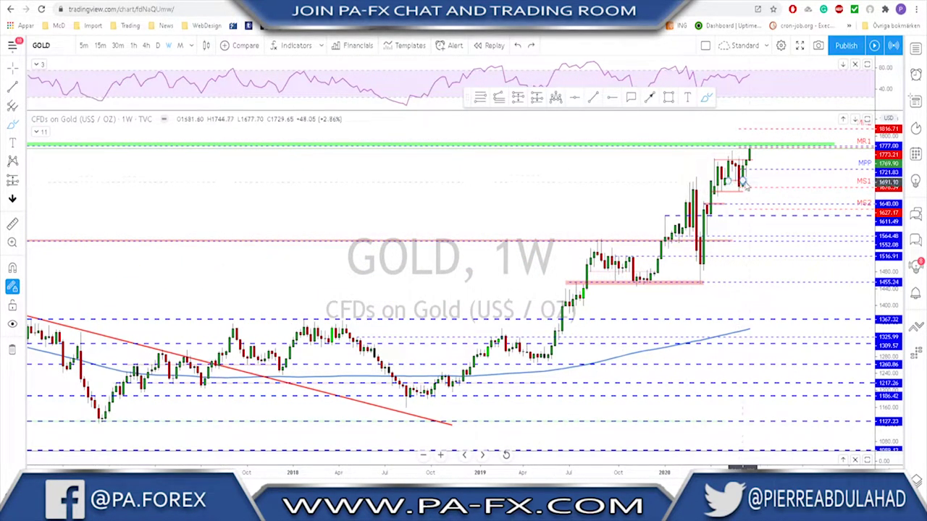
left_click(728, 148)
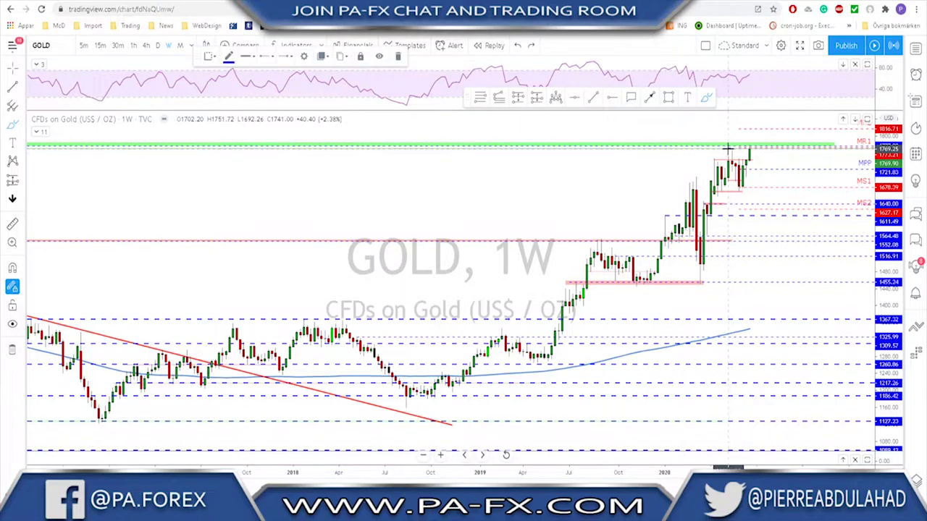
left_click(765, 169)
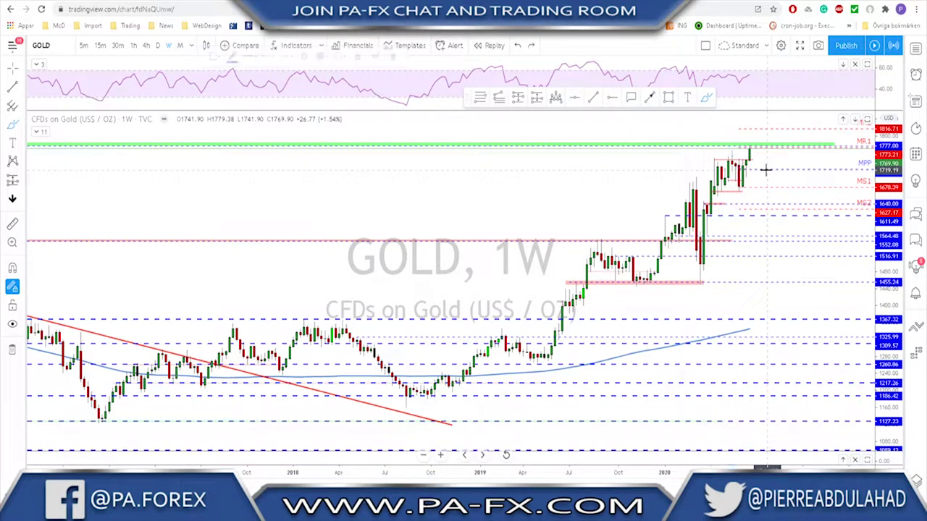
Step: Set GOLD to the daily timeframe and review its recent climb above the broken resistance zone
left_click(158, 46)
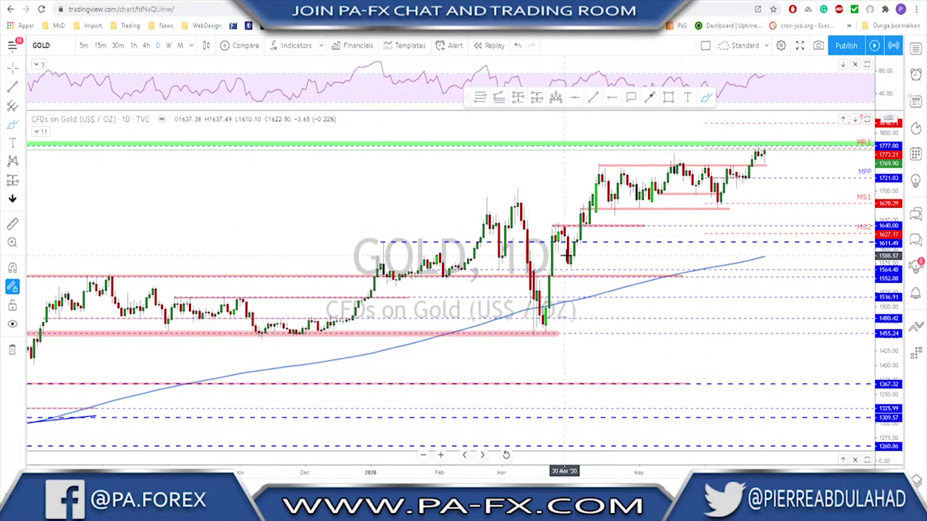
scroll(716, 202, "up", 1)
scroll(728, 193, "down", 2)
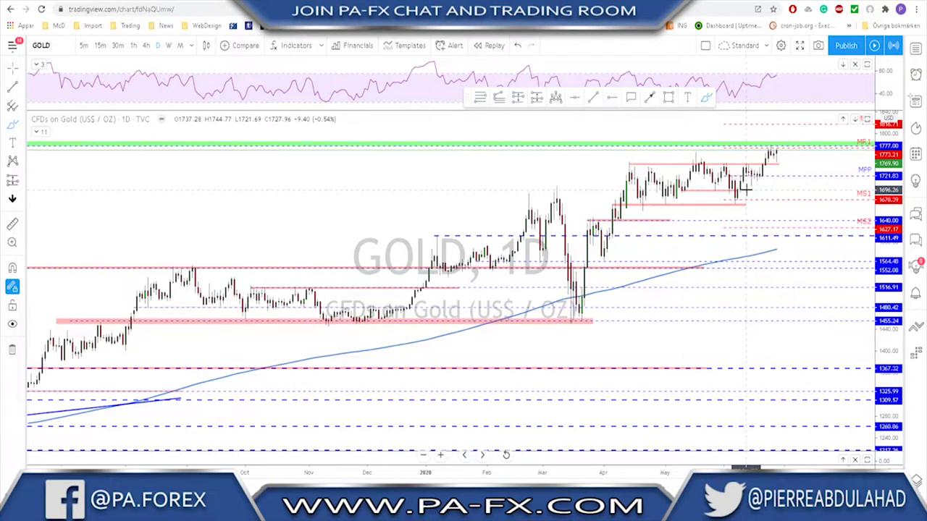
Step: On GOLD's 4-hour chart, circle four touches of the zone near 1743, delete the marks, and switch to the EURUSD chart
left_click(145, 45)
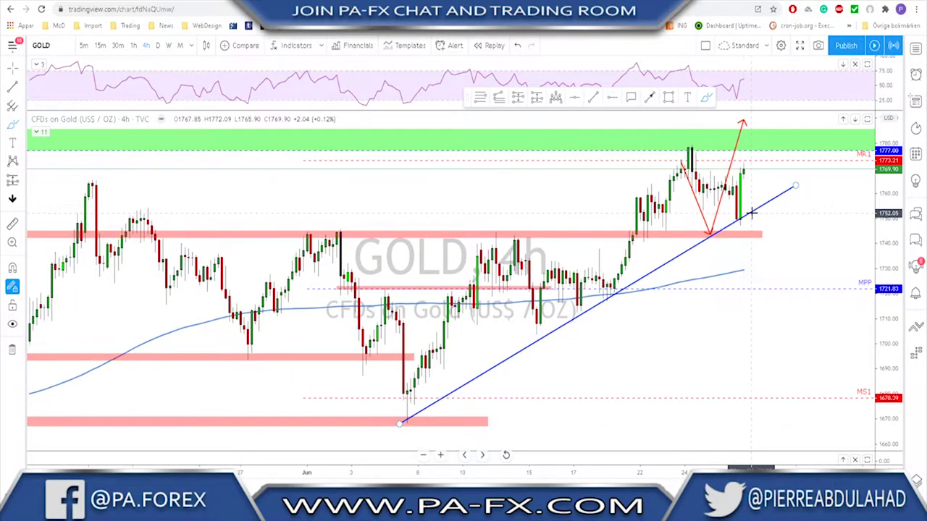
left_click_drag(662, 227, 719, 231)
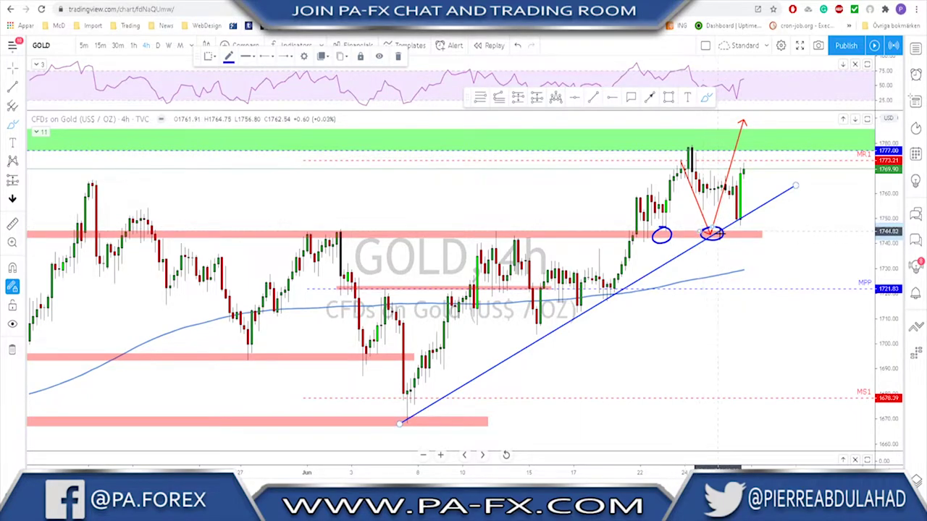
mouse_move(326, 230)
left_mouse_down()
mouse_move(294, 236)
mouse_move(327, 229)
left_mouse_up()
mouse_move(480, 233)
left_mouse_down()
mouse_move(496, 240)
mouse_move(513, 223)
mouse_move(505, 227)
left_mouse_up()
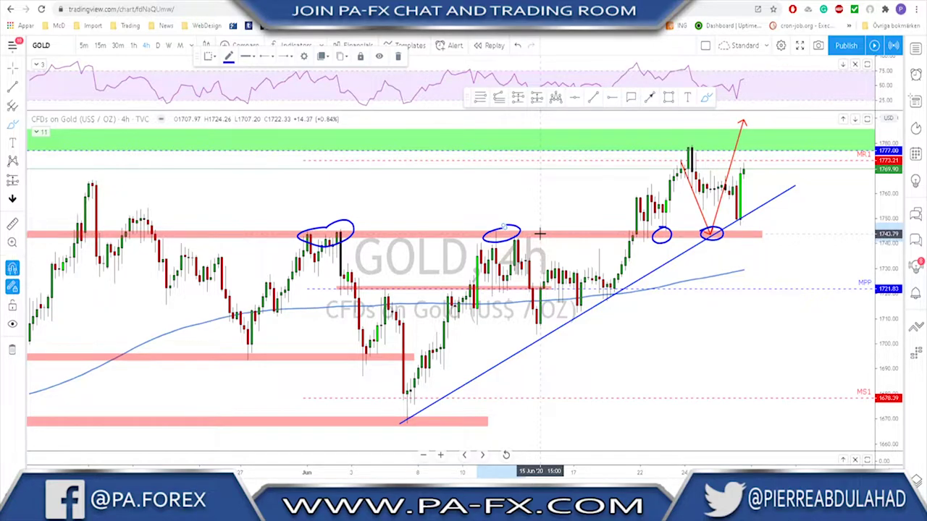
key("Delete")
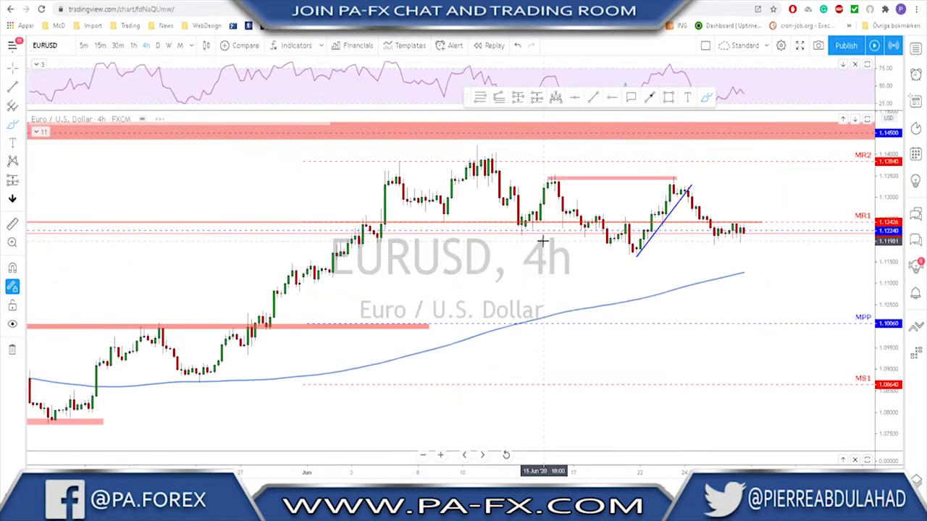
Step: On EURUSD's 4-hour chart, circle the latest swing high at the resistance zone, trace the following drop, and undo both marks
scroll(543, 182, "up", 2)
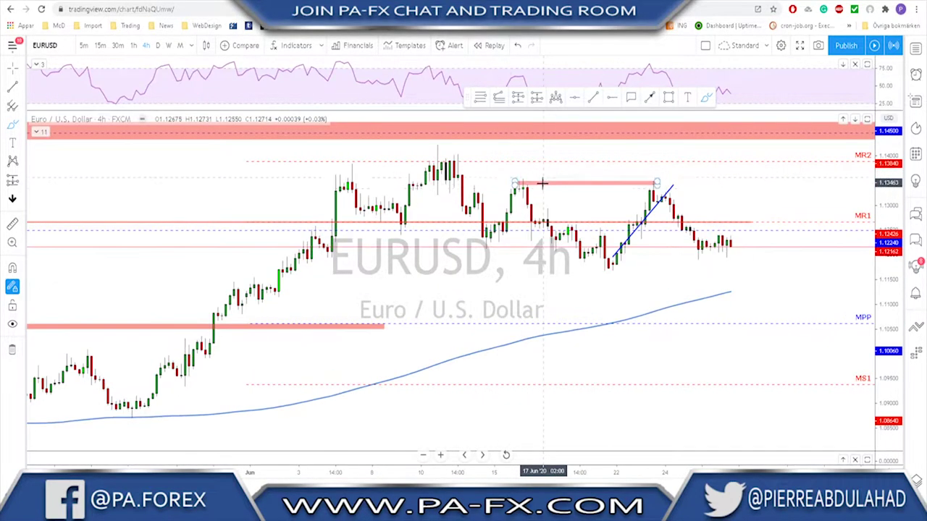
scroll(569, 188, "down", 2)
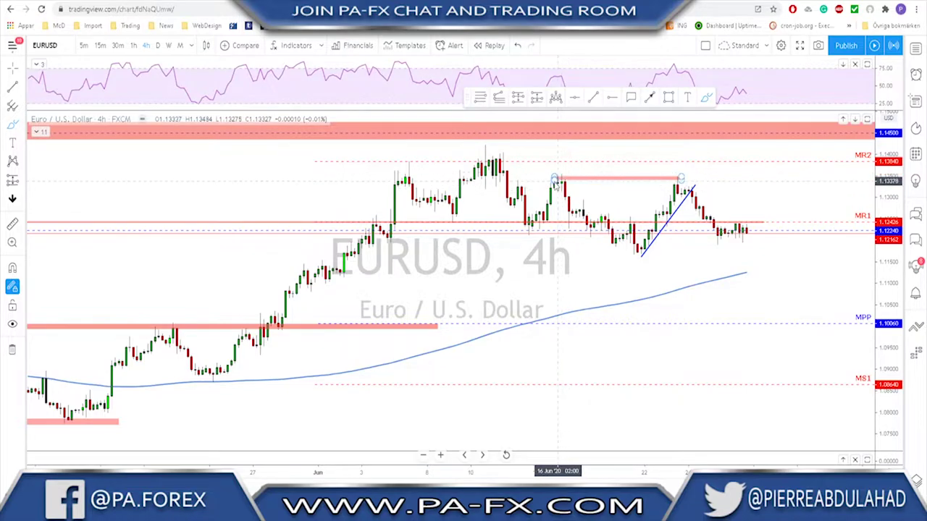
left_click(681, 179)
left_click_drag(677, 168, 686, 188)
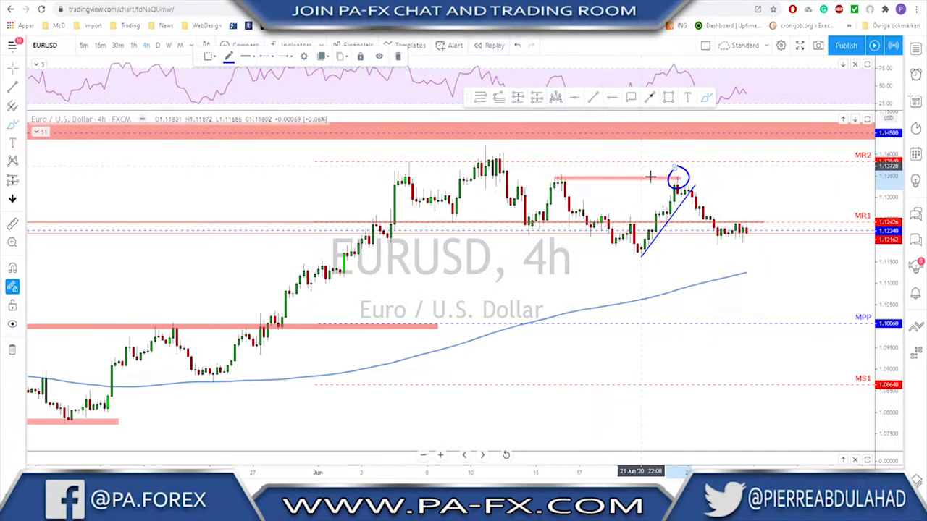
left_click(659, 229)
left_click_drag(689, 189, 704, 220)
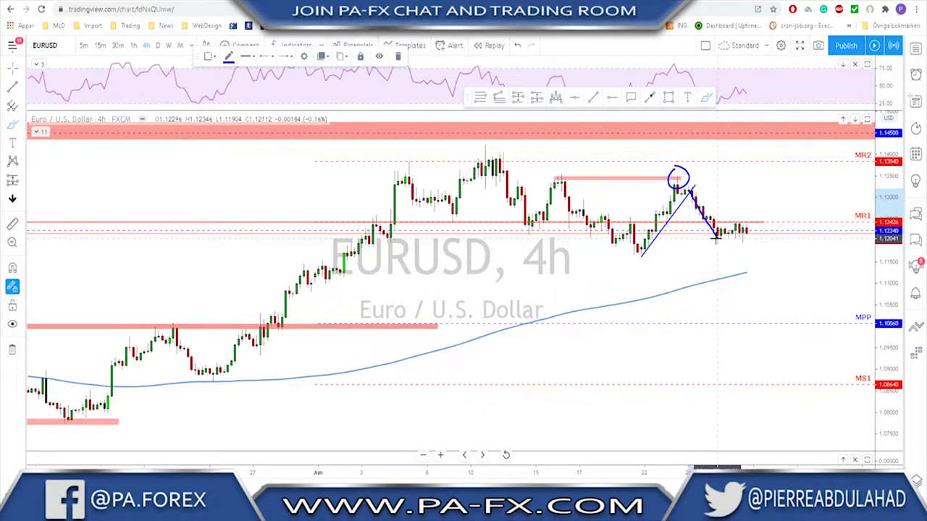
key("ctrl+z")
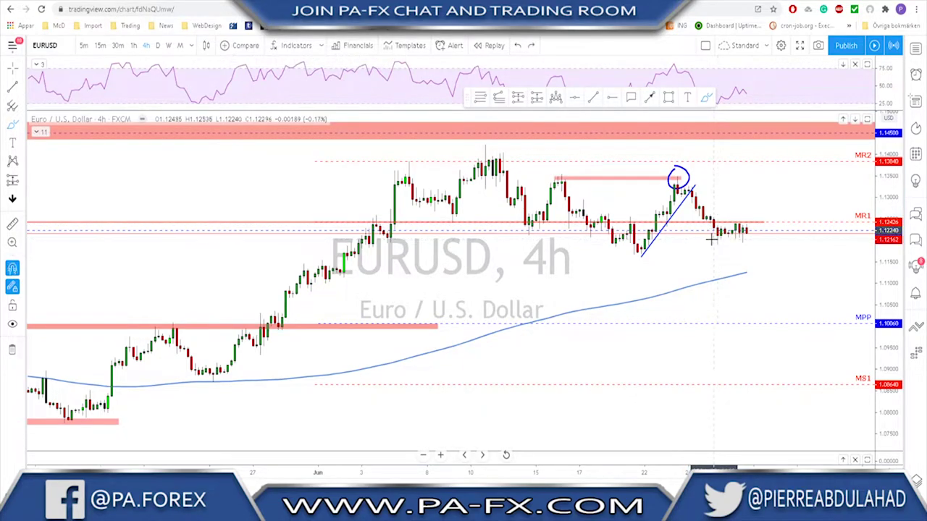
key("ctrl+z")
Step: Switch EURUSD to the 1-hour timeframe, trace the drop, box the consolidation below 1.12426, sketch a further fall, and undo the marks
left_click(134, 45)
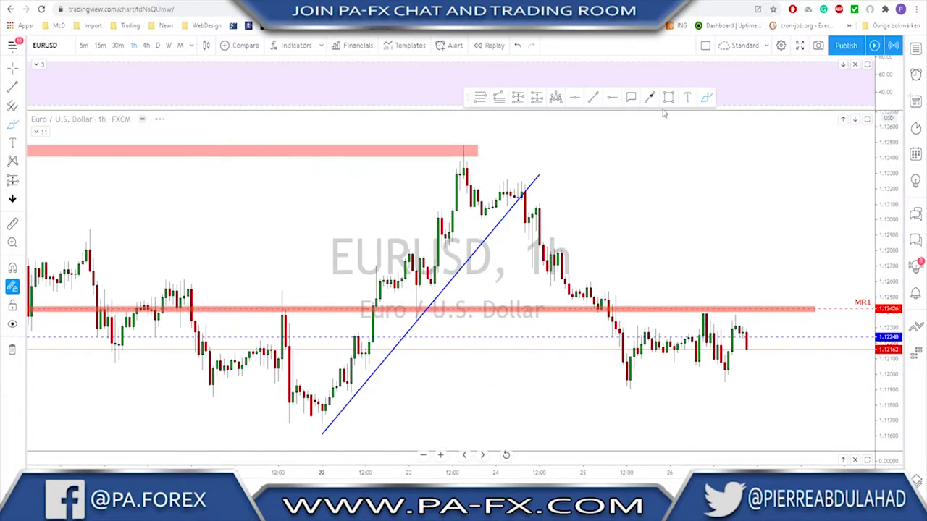
mouse_move(651, 251)
left_mouse_down()
mouse_move(715, 397)
mouse_move(793, 397)
left_mouse_up()
left_click_drag(804, 338, 726, 339)
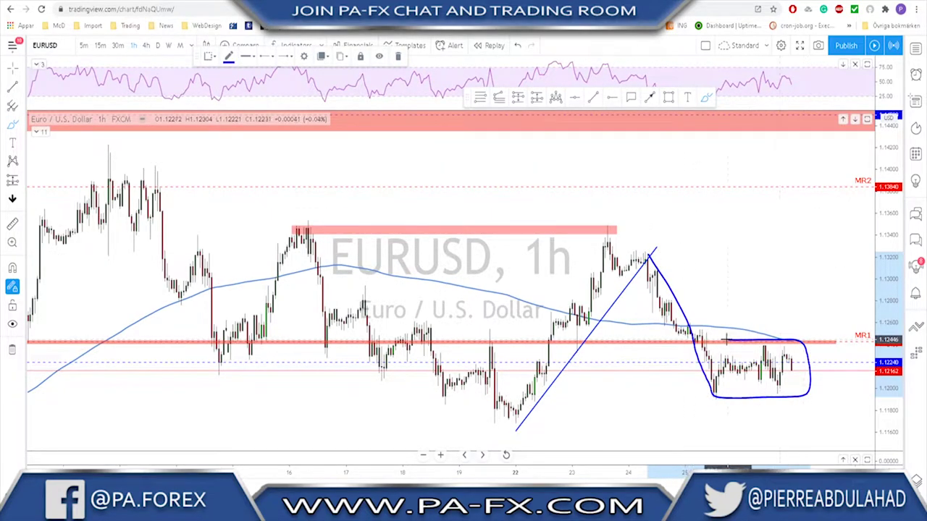
scroll(811, 319, "down", 3)
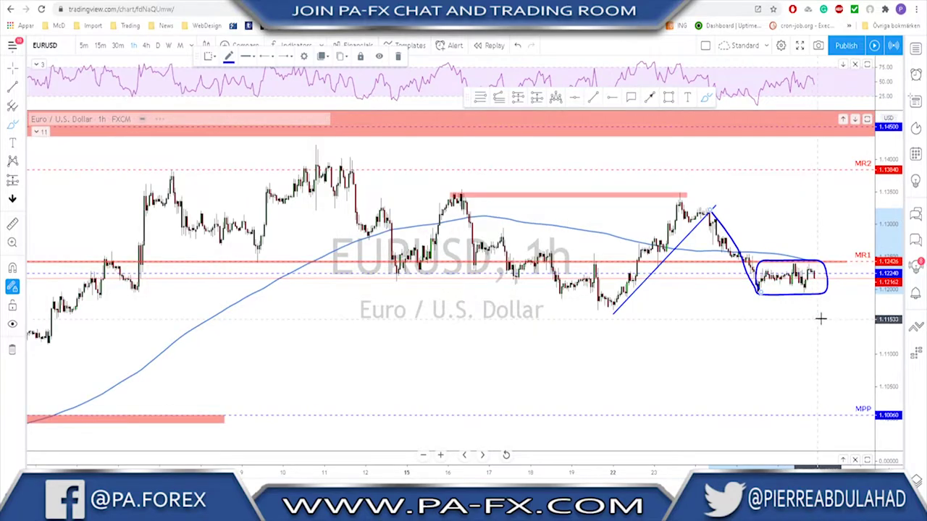
left_click_drag(813, 275, 854, 363)
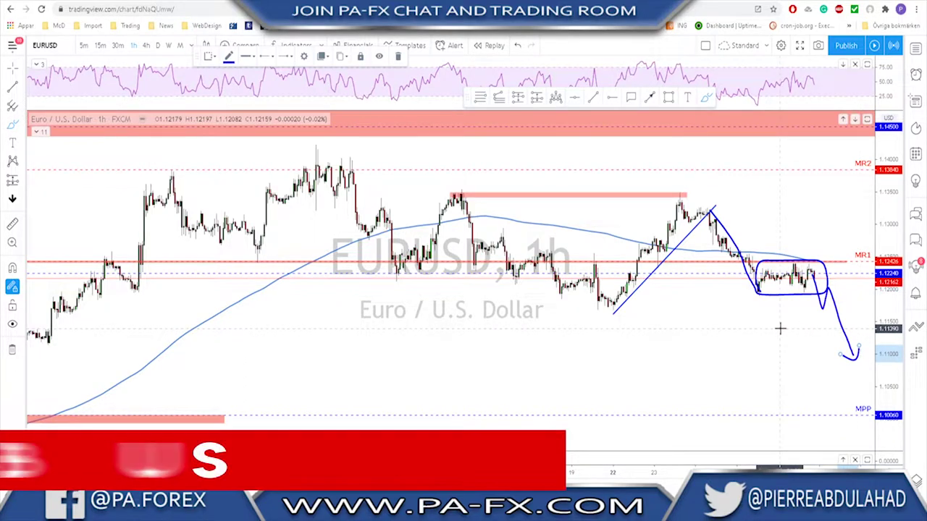
key("ctrl+z")
Step: Draw a thin support rectangle at about 1.1165 to 1.1177 from the 19 June low to beyond the latest candles
left_click(668, 97)
mouse_move(585, 305)
left_mouse_down()
mouse_move(669, 321)
mouse_move(865, 313)
left_mouse_up()
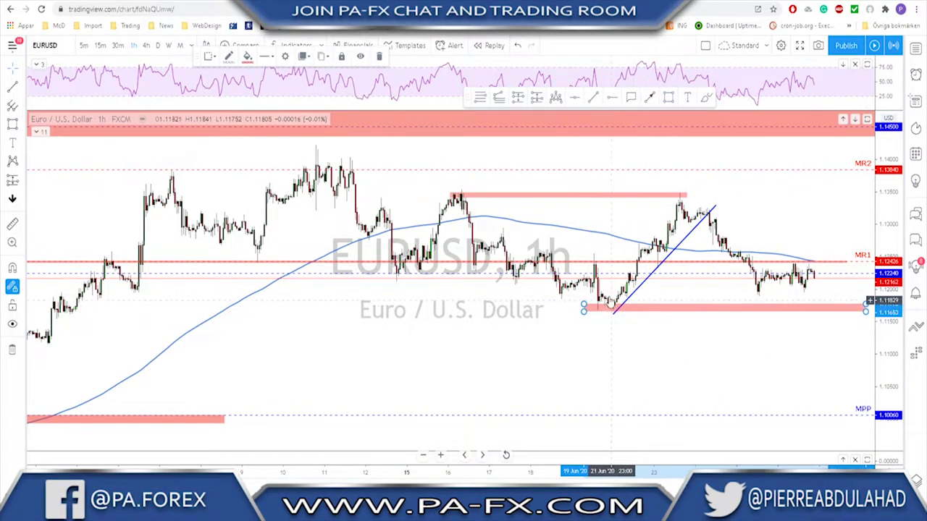
scroll(613, 296, "down", 2)
scroll(617, 297, "up", 2)
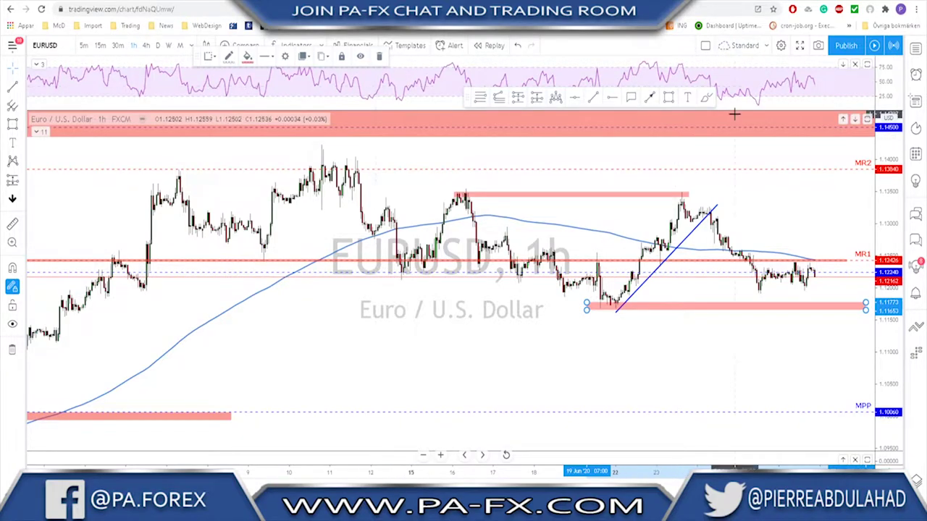
Step: Sketch bounce and breakdown paths around EURUSD's new support zone, circle the 22 June low, and clear the brush marks
left_click(706, 97)
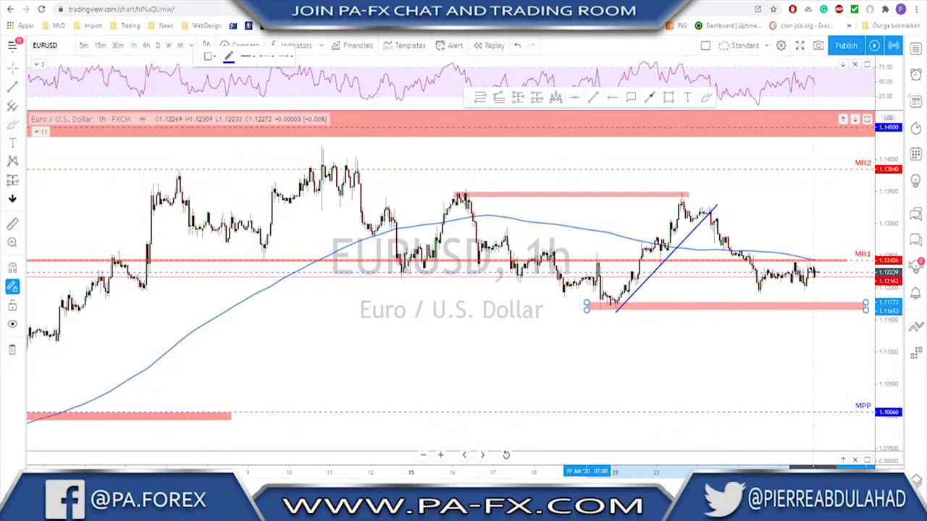
left_click_drag(814, 273, 824, 299)
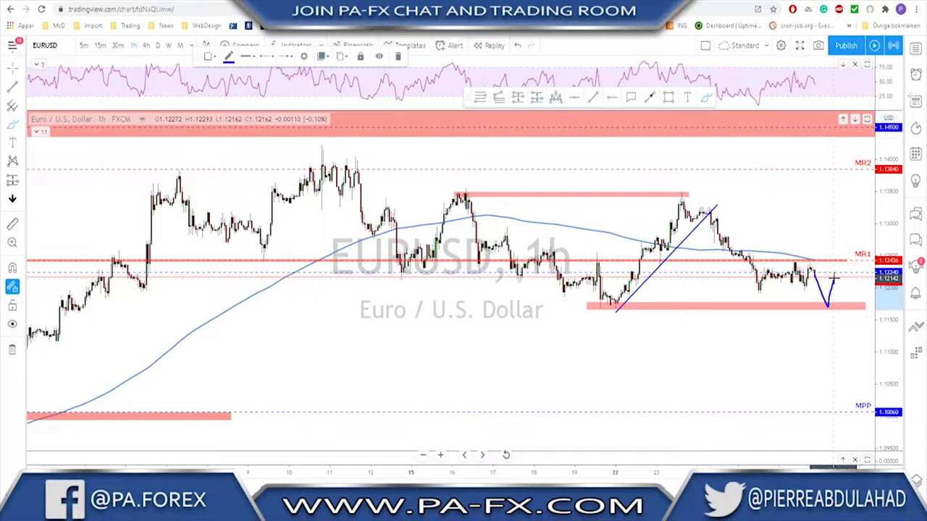
mouse_move(616, 298)
left_mouse_down()
mouse_move(595, 314)
mouse_move(619, 295)
left_mouse_up()
left_click_drag(802, 279, 823, 326)
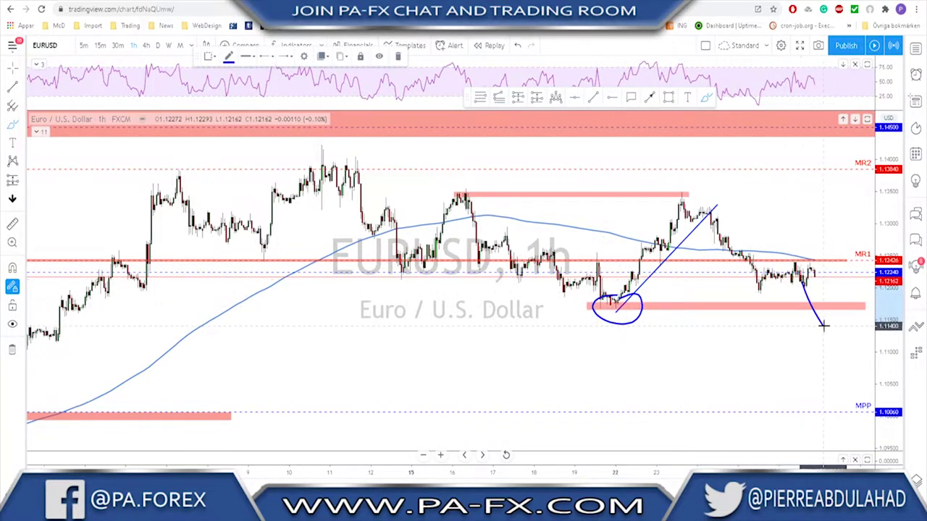
left_click_drag(829, 293, 858, 372)
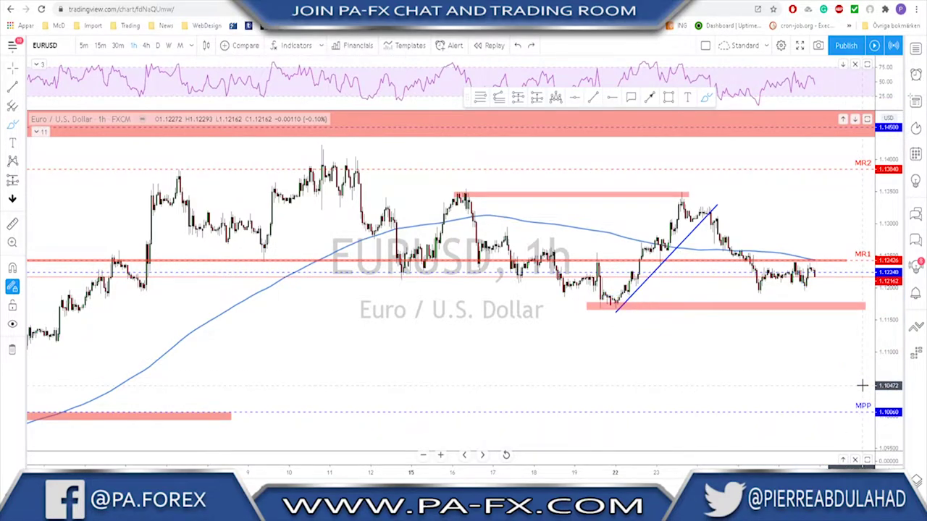
Step: Open the GBPUSD chart on the daily timeframe and examine its recent decline from the 1.27640 resistance
key("Down")
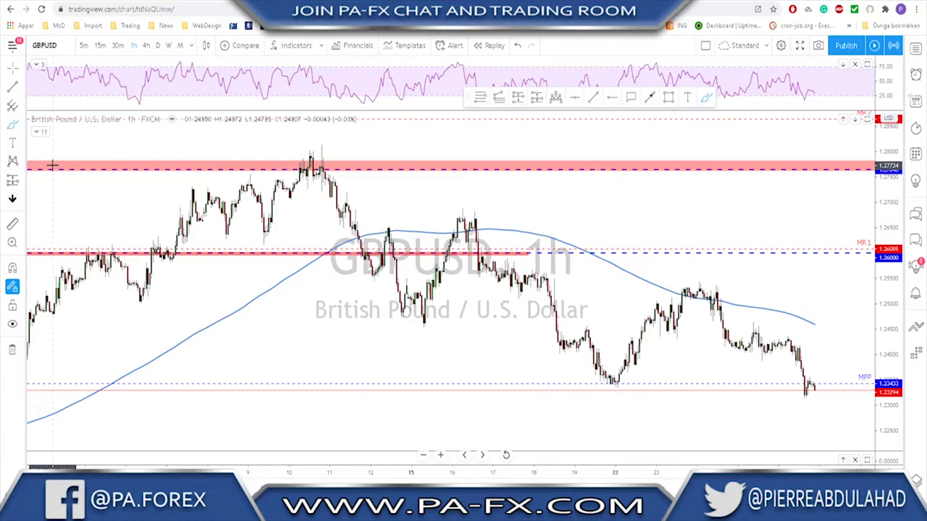
left_click(159, 45)
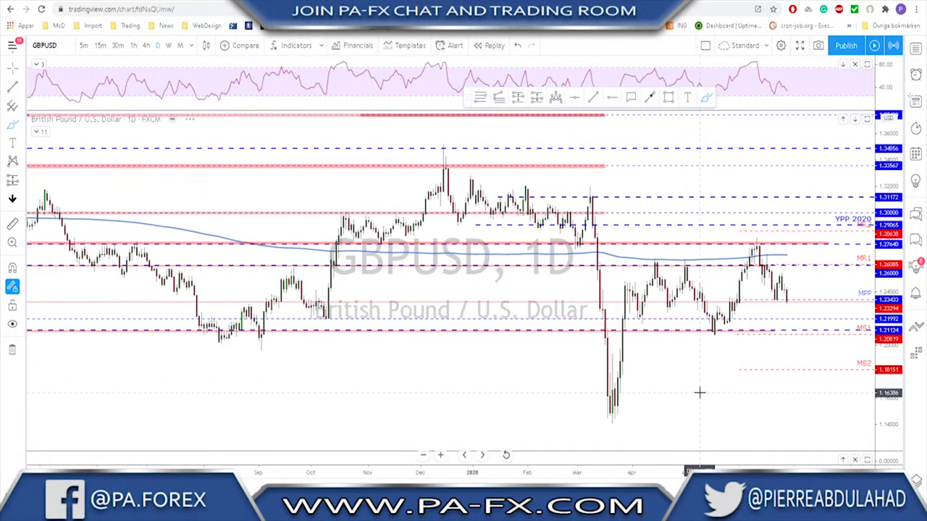
scroll(719, 326, "up", 1)
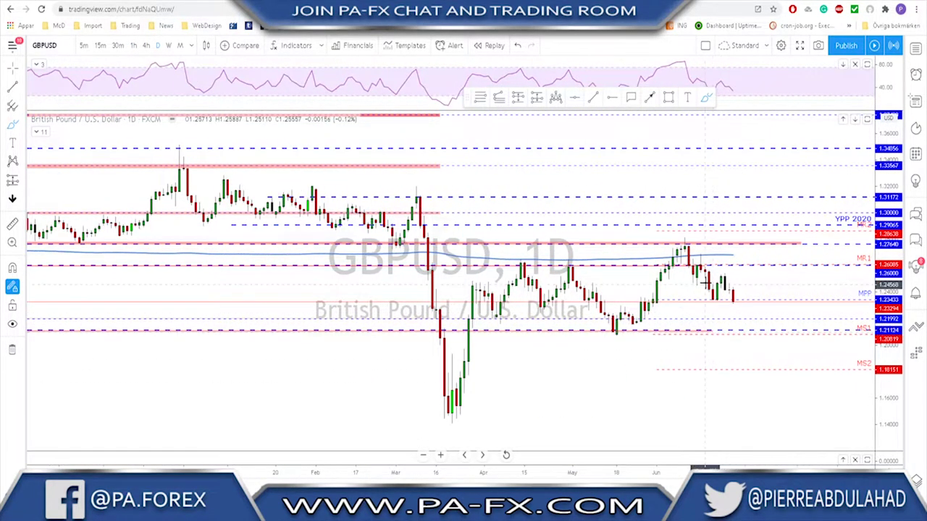
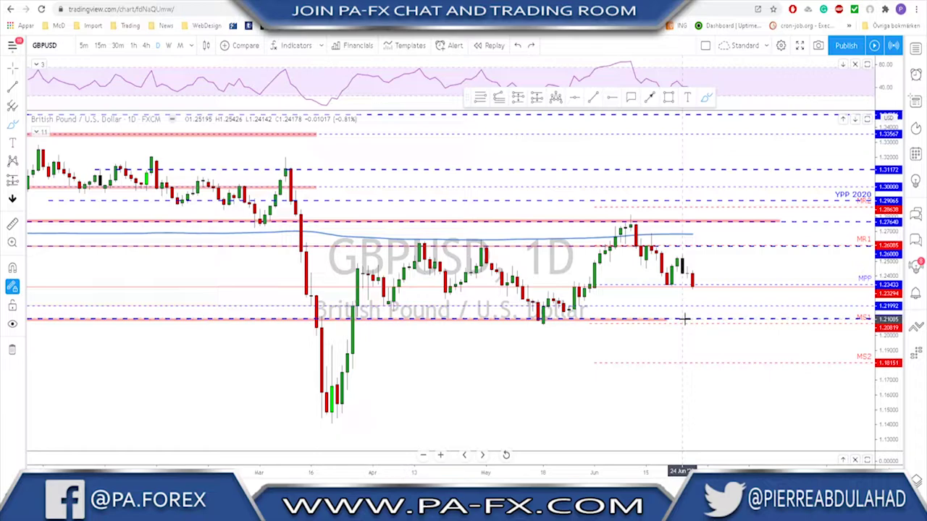
Step: On GBPUSD's 4-hour chart, sketch a fall to a circled target at 1.21124, extend the support zone there, and undo these changes
left_click(147, 45)
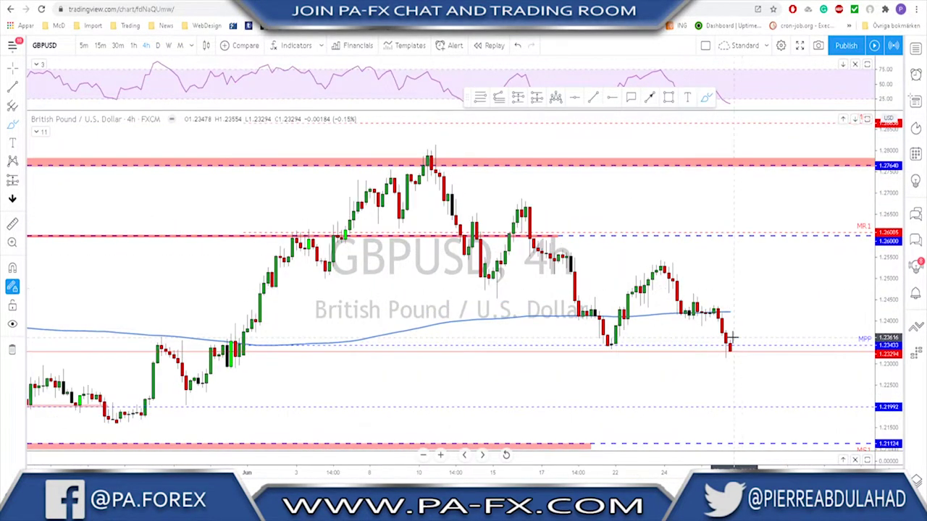
mouse_move(730, 339)
left_mouse_down()
mouse_move(739, 372)
mouse_move(753, 330)
mouse_move(811, 436)
mouse_move(804, 442)
left_mouse_up()
scroll(840, 368, "down", 3)
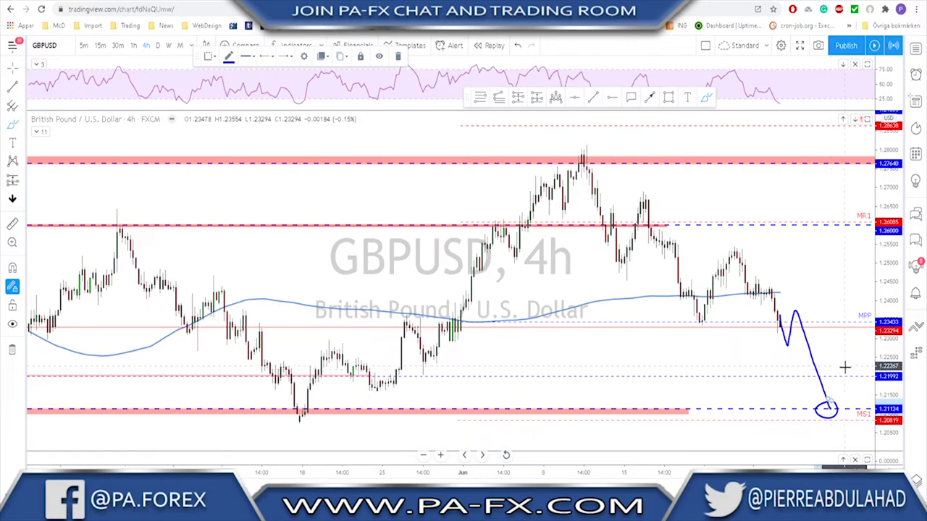
left_click_drag(689, 417, 861, 413)
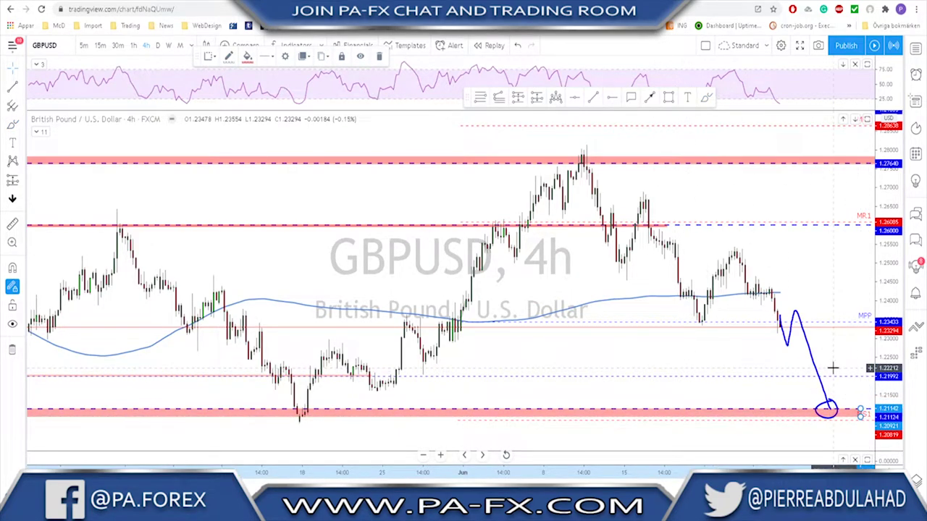
key("ctrl+z")
key("ctrl+z")
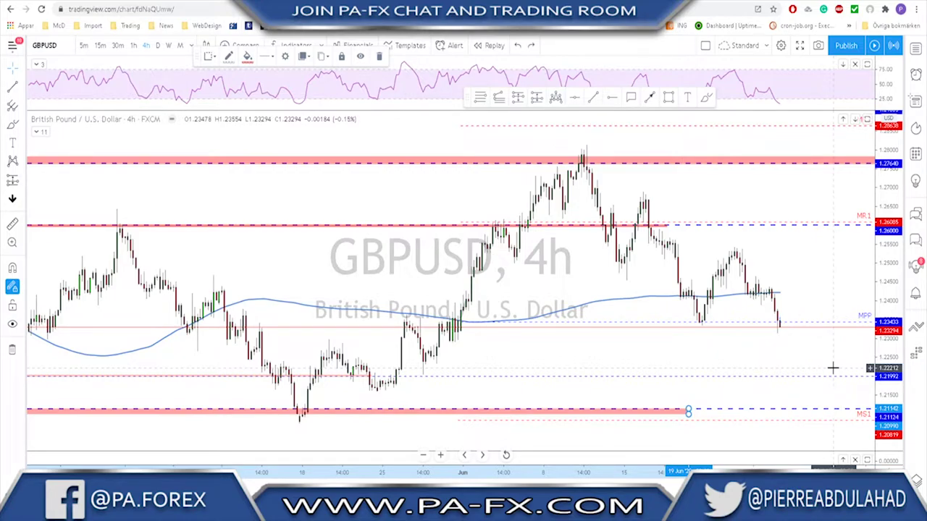
Step: Extend the red support zone at 1.21124 forward in time, well past the latest GBPUSD candles
right_click(739, 418)
left_click_drag(688, 414, 859, 412)
left_click(816, 351)
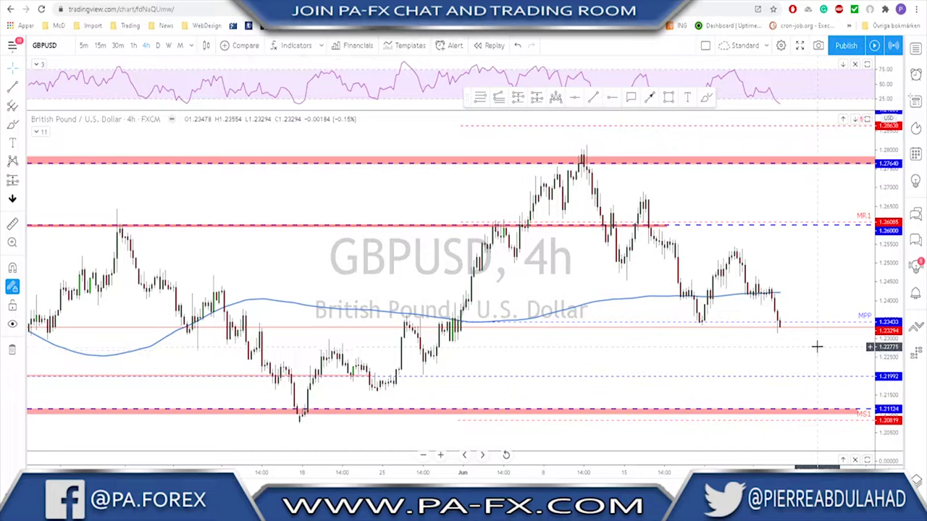
Step: Trace GBPUSD's descending swings from the 10 June high to the current price, circle the previous low, and undo both marks
left_click(706, 98)
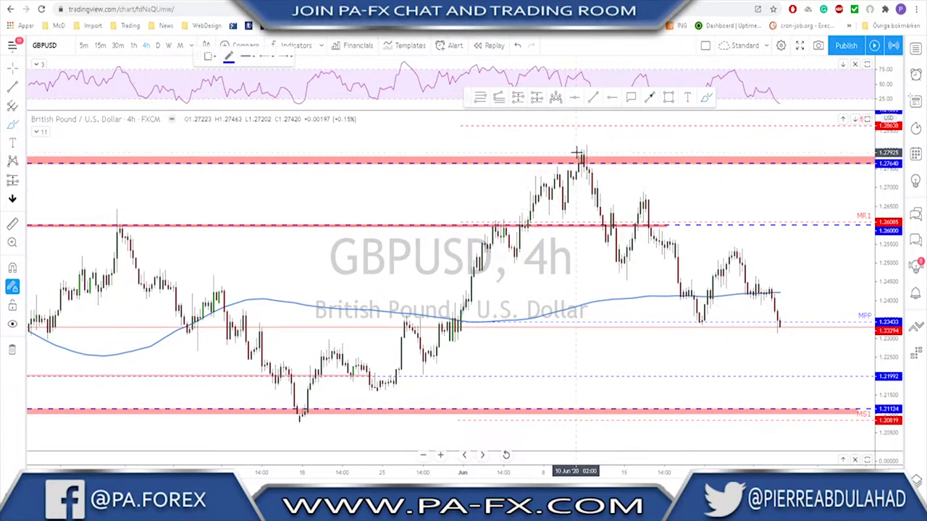
mouse_move(577, 153)
left_mouse_down()
mouse_move(621, 259)
mouse_move(651, 234)
mouse_move(698, 317)
mouse_move(733, 265)
mouse_move(780, 329)
left_mouse_up()
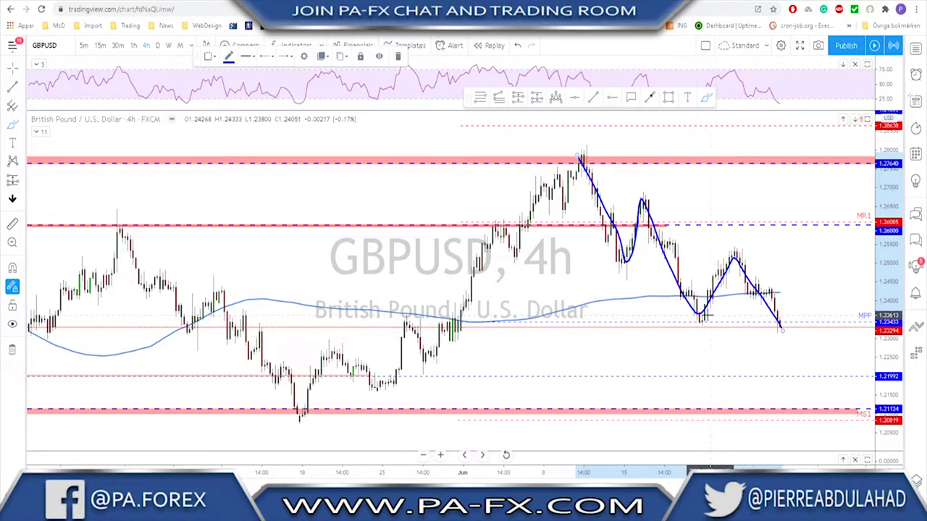
left_click_drag(704, 314, 700, 315)
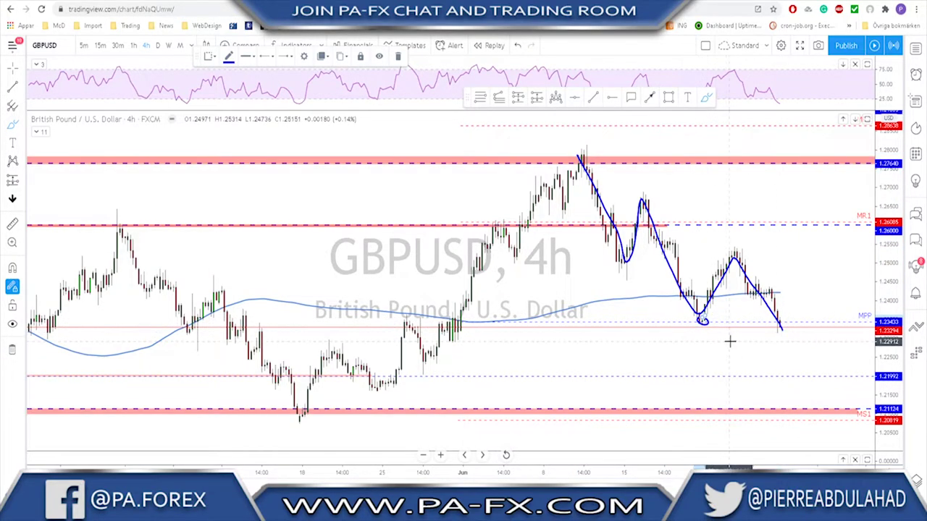
key("ctrl+z")
key("ctrl+z")
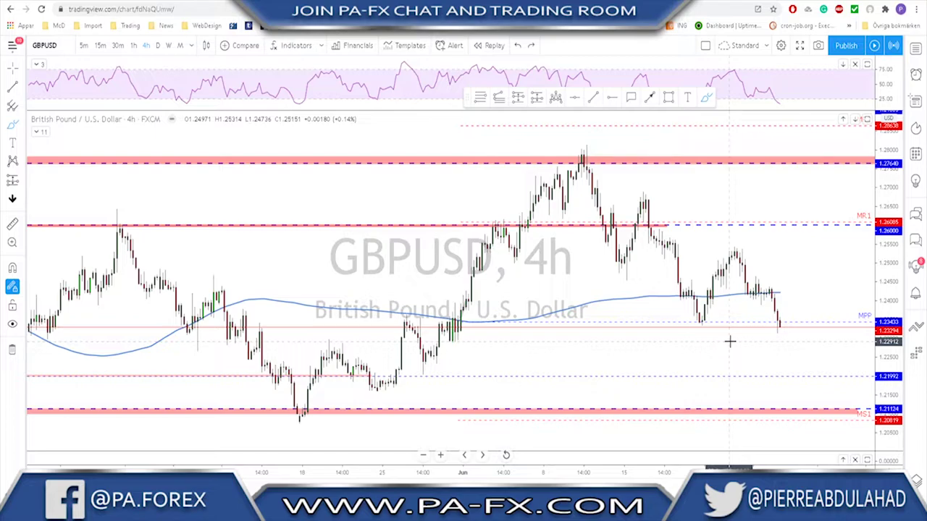
Step: Open the USDJPY chart on the daily timeframe and examine its recent price action around the 107.300 pivot
key("space")
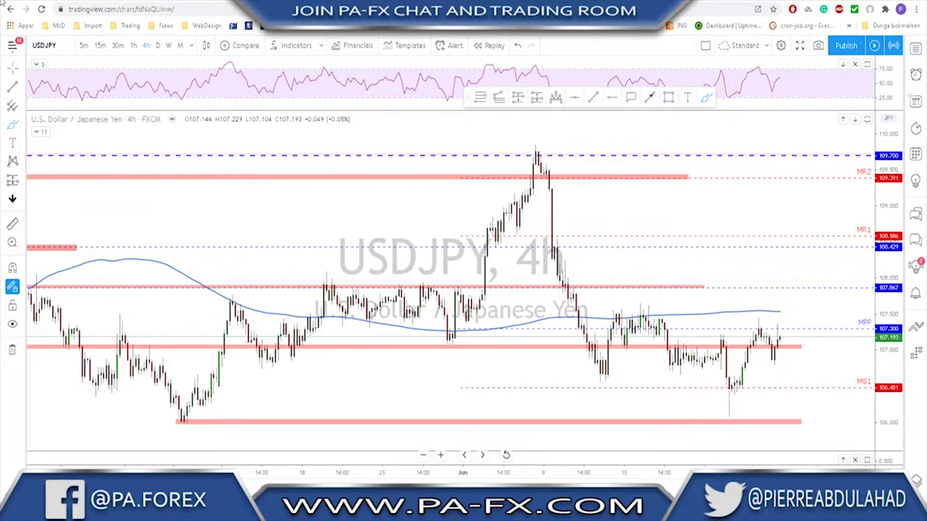
left_click(159, 46)
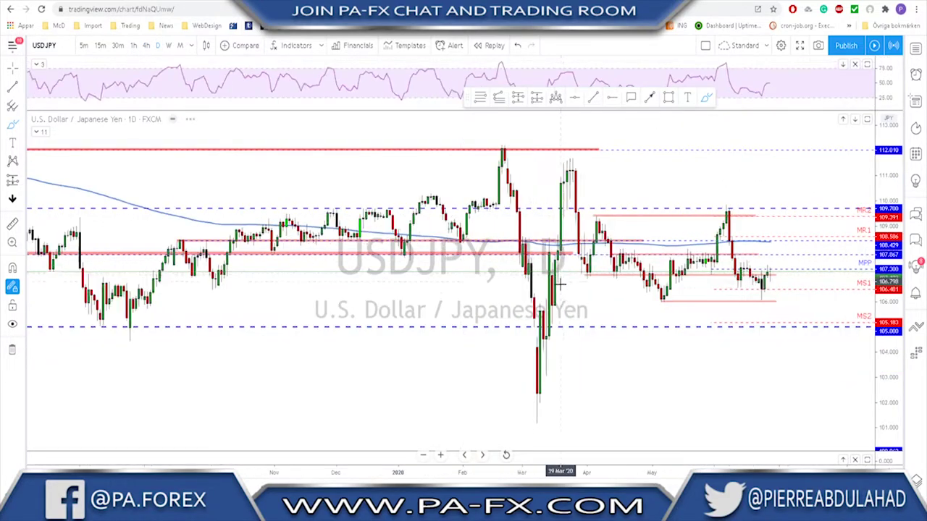
scroll(686, 296, "up", 1)
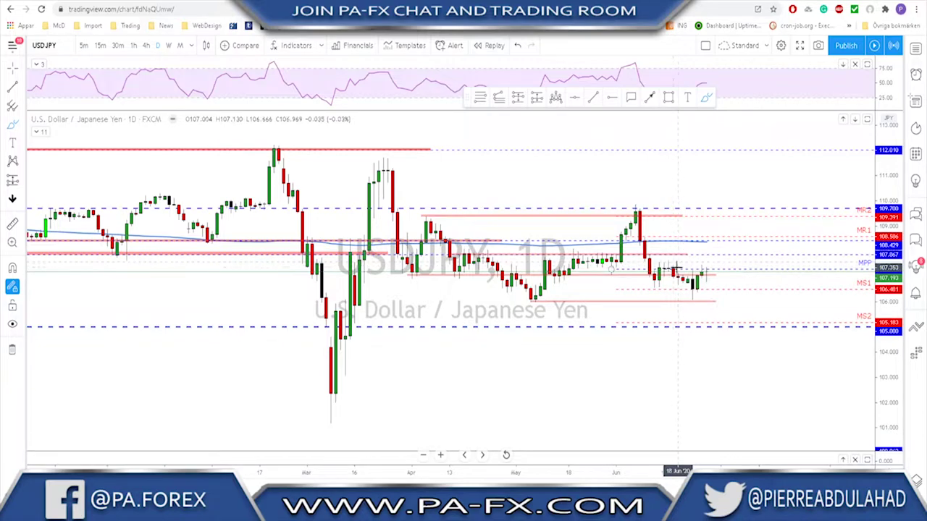
Step: Switch USDJPY to the 4-hour timeframe, mark the latest bounce low at the zone near 107.00, and clear the mark
left_click(145, 45)
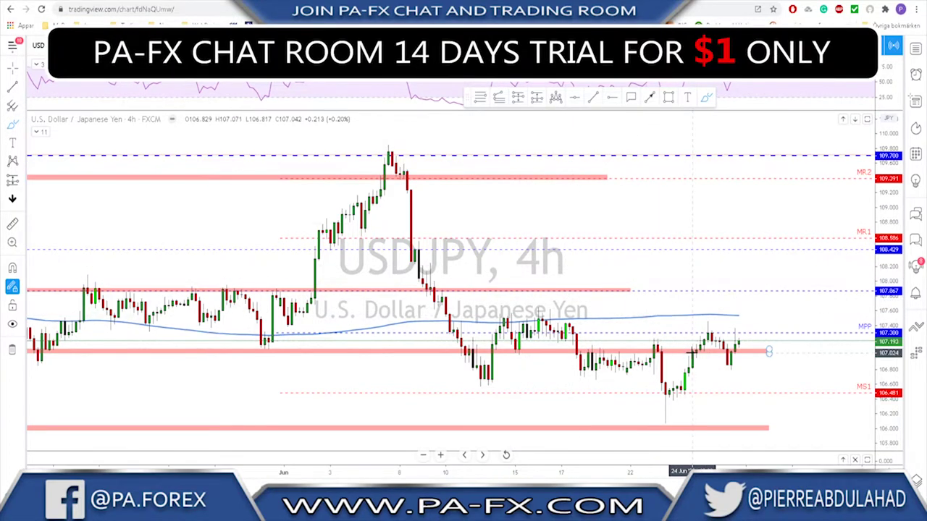
scroll(679, 355, "up", 1)
scroll(702, 357, "down", 5)
scroll(723, 353, "up", 3)
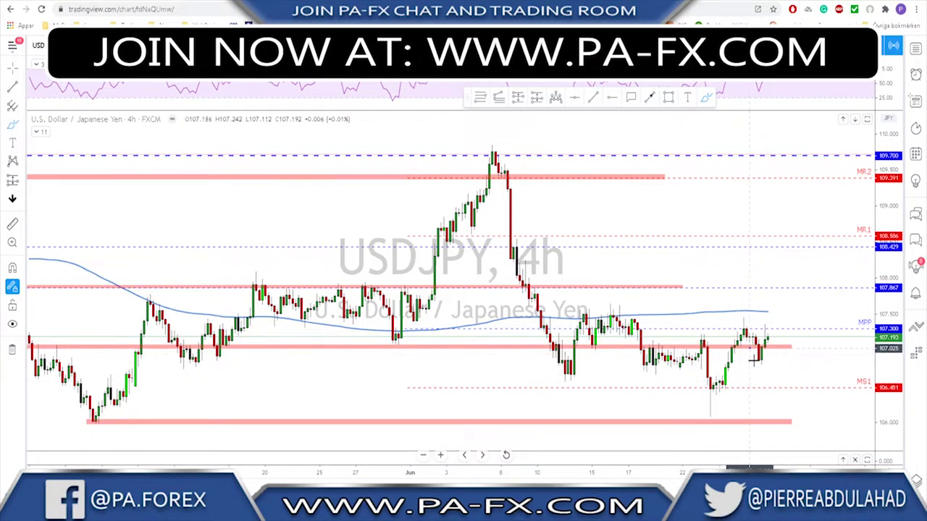
mouse_move(753, 359)
left_mouse_down()
mouse_move(774, 348)
mouse_move(765, 368)
mouse_move(775, 346)
left_mouse_up()
key("Delete")
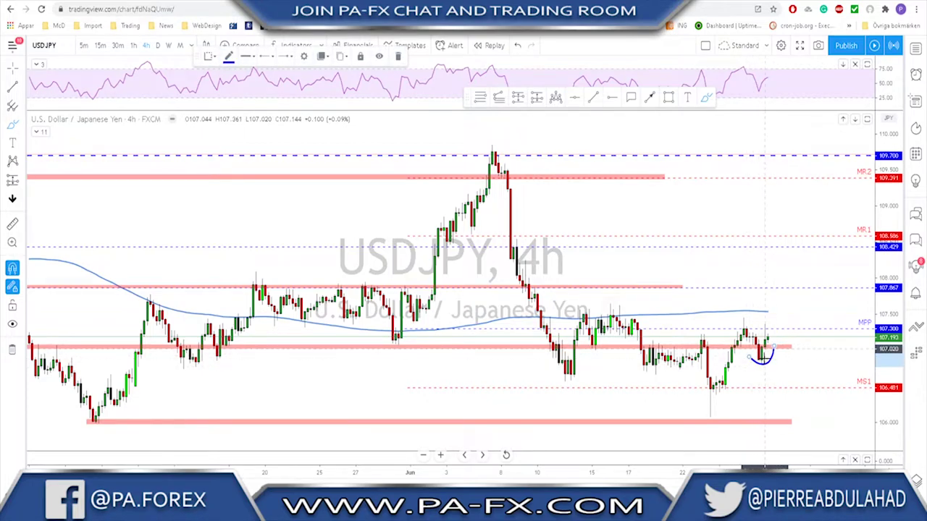
key("ctrl+z")
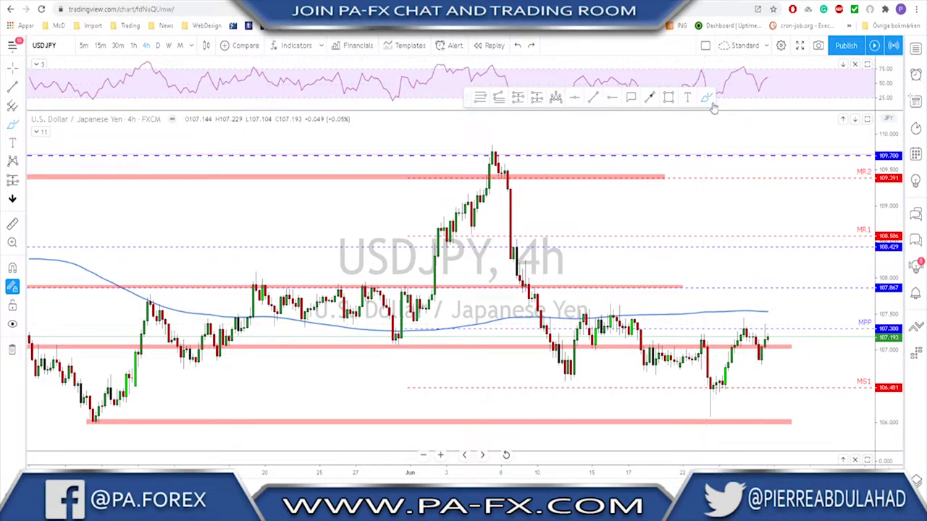
Step: Sketch a USDJPY path rising above the 107.300 pivot, retesting it and continuing higher, circle the retest, and undo the marks
left_click_drag(766, 338, 775, 303)
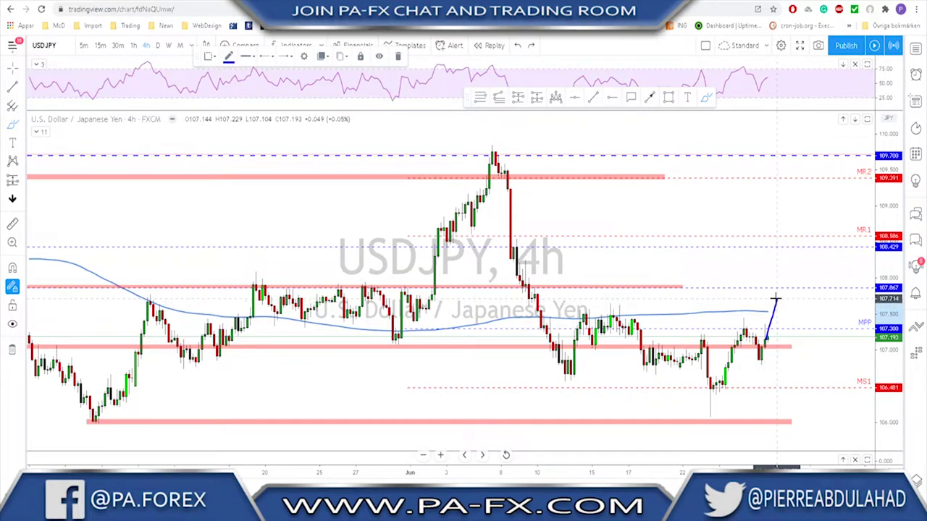
mouse_move(782, 315)
left_mouse_down()
mouse_move(788, 325)
mouse_move(803, 265)
mouse_move(799, 320)
left_mouse_up()
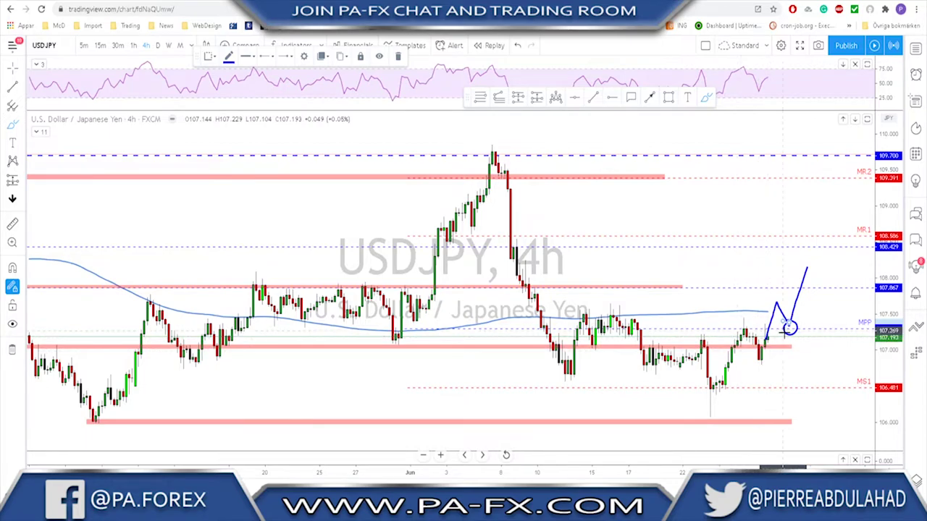
key("ctrl+z")
key("ctrl+z")
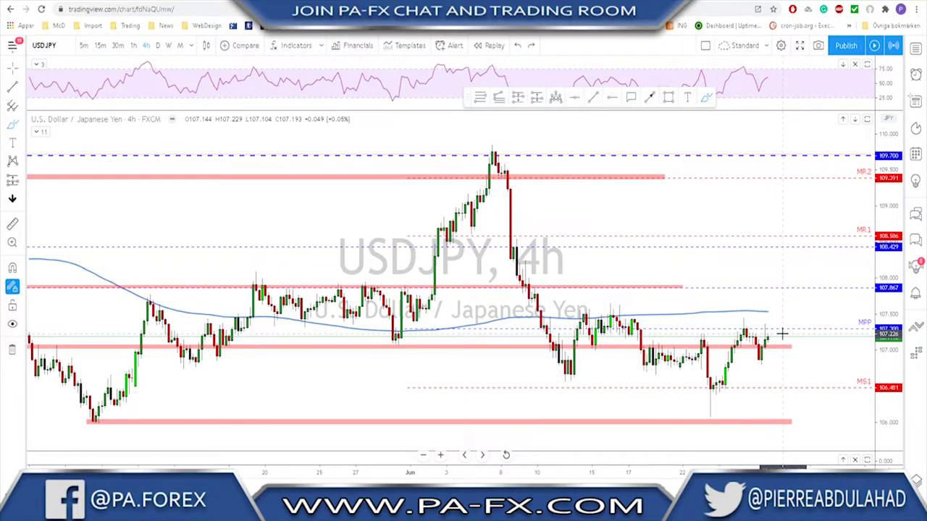
Step: Open the USDCHF chart on the daily timeframe, circle the June consolidation below 0.95410, and delete the circle
key("Down")
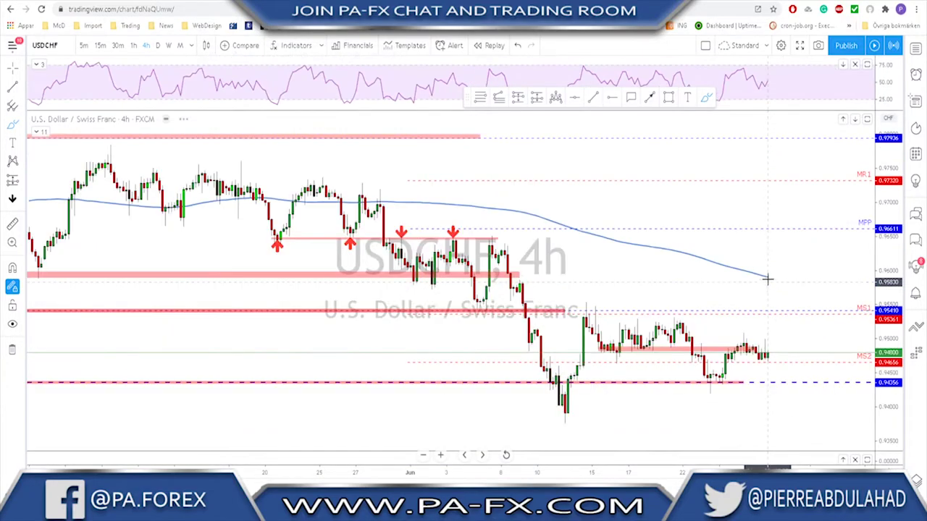
left_click(158, 46)
left_click(737, 305)
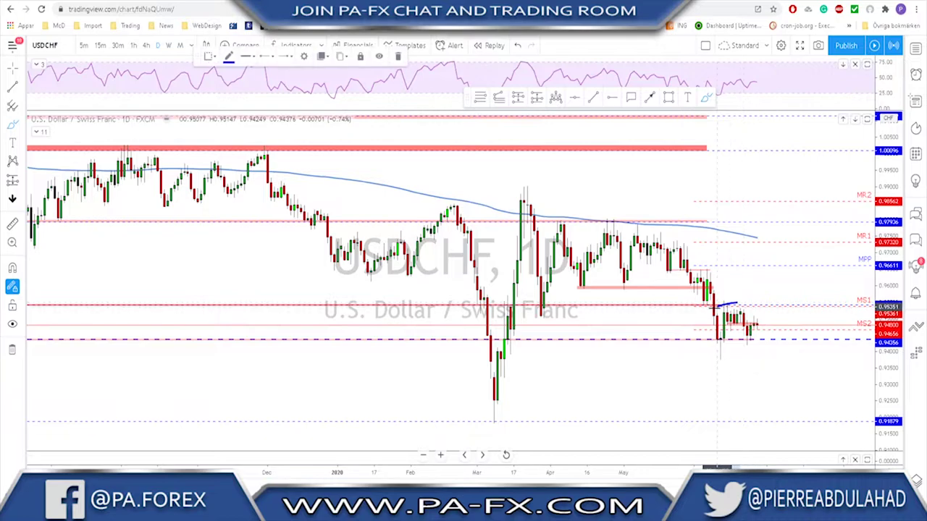
mouse_move(717, 306)
left_mouse_down()
mouse_move(753, 342)
mouse_move(734, 308)
left_mouse_up()
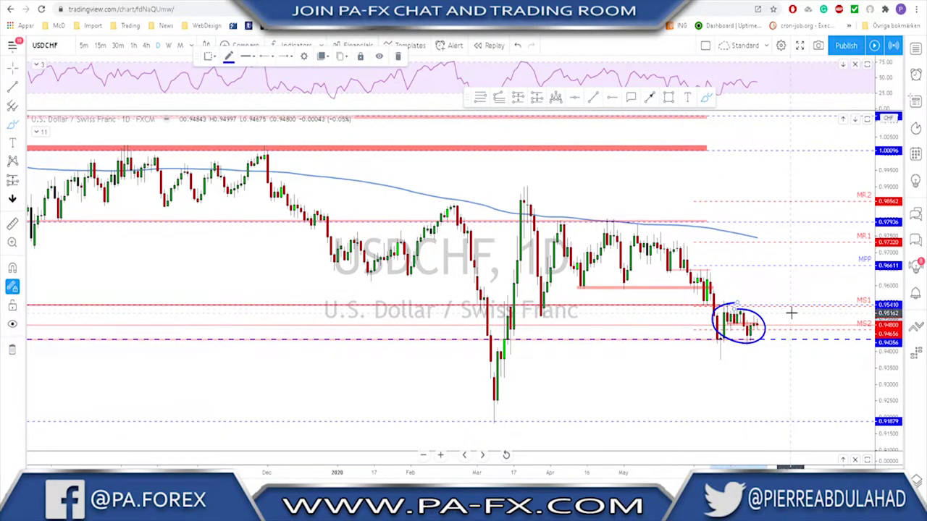
key("Delete")
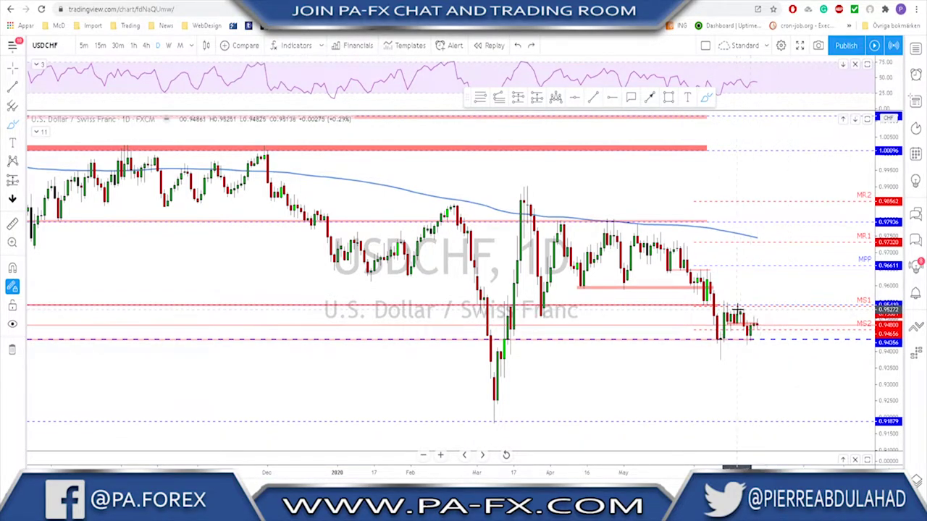
Step: Switch USDCHF to the weekly timeframe, circle the 2016, 2017 and latest lows at the 0.94356 support, and undo the circles
scroll(737, 310, "up", 2)
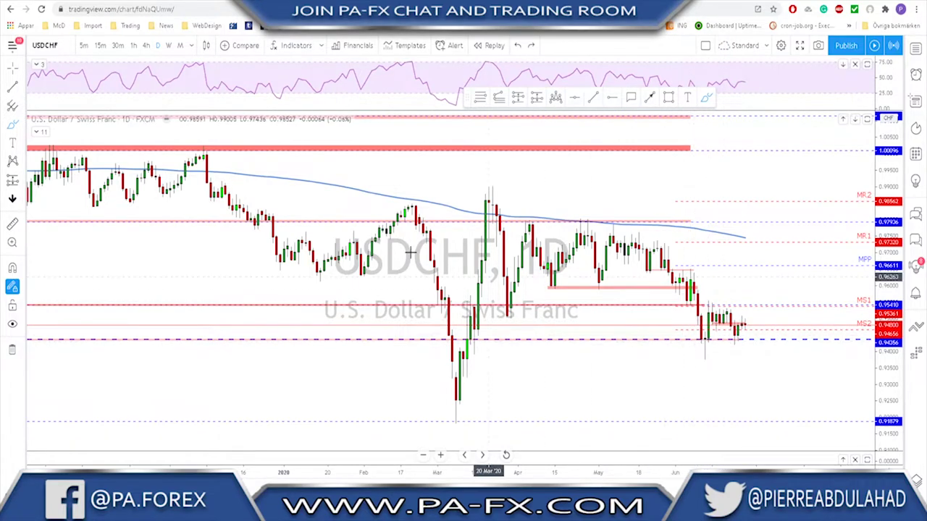
left_click(170, 46)
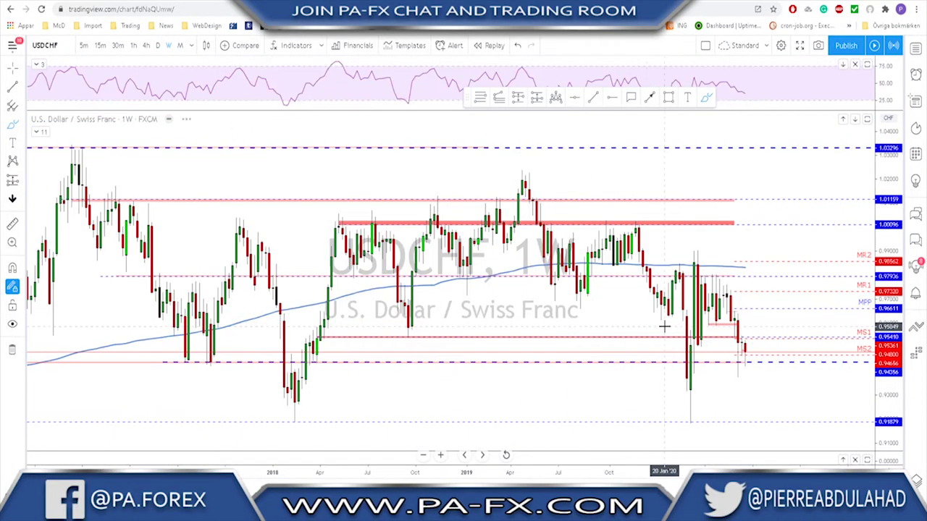
scroll(166, 351, "down", 1)
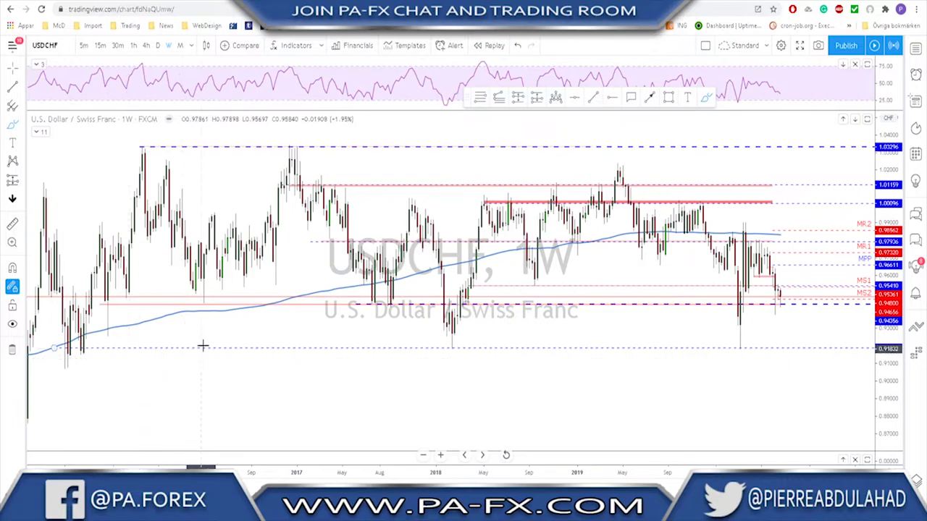
left_click_drag(208, 297, 210, 298)
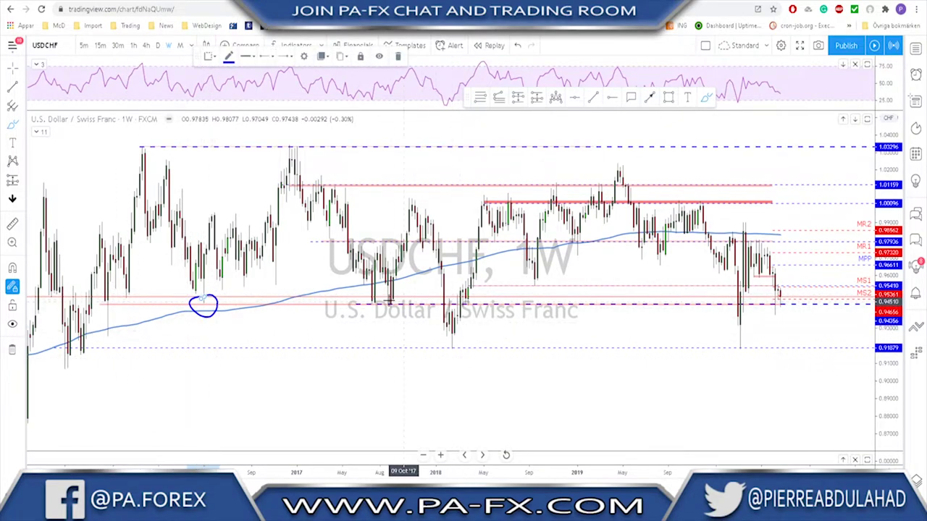
mouse_move(394, 296)
left_mouse_down()
mouse_move(379, 293)
mouse_move(391, 304)
left_mouse_up()
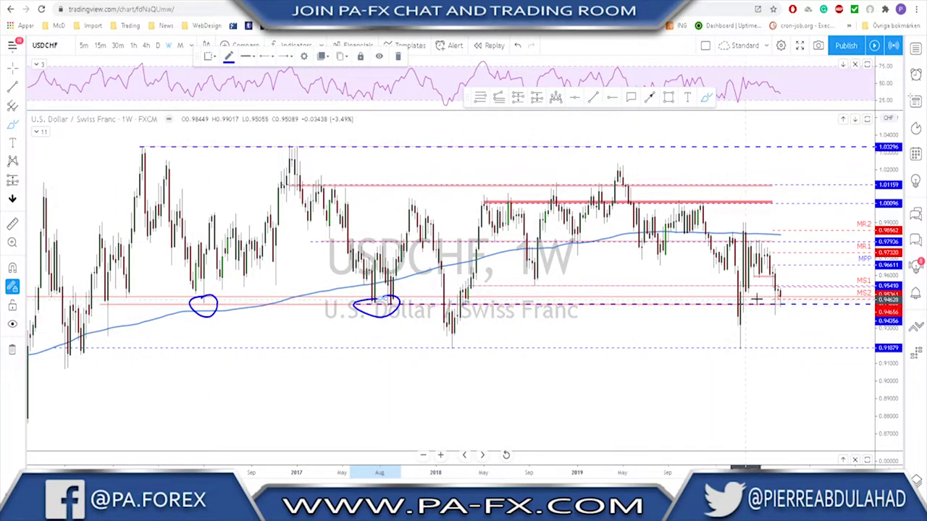
mouse_move(781, 298)
left_mouse_down()
mouse_move(770, 312)
mouse_move(782, 299)
left_mouse_up()
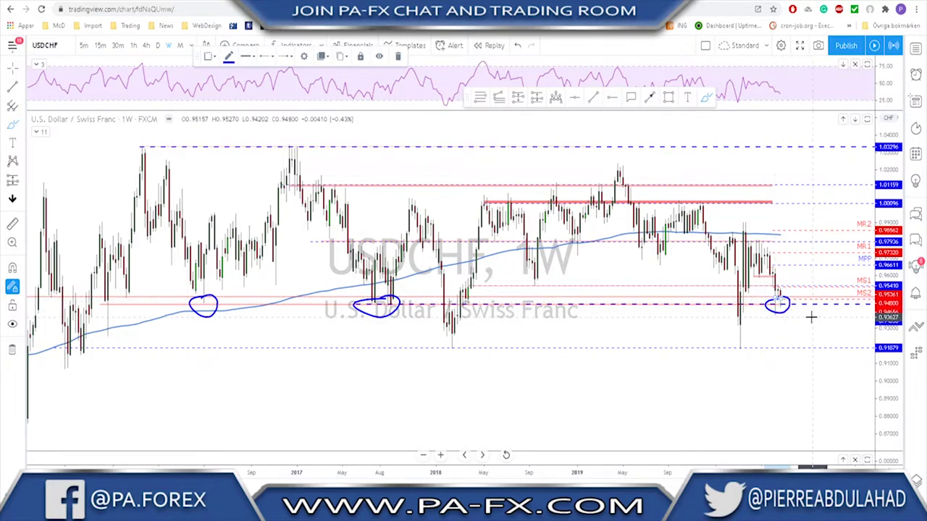
key("ctrl+z")
key("ctrl+z")
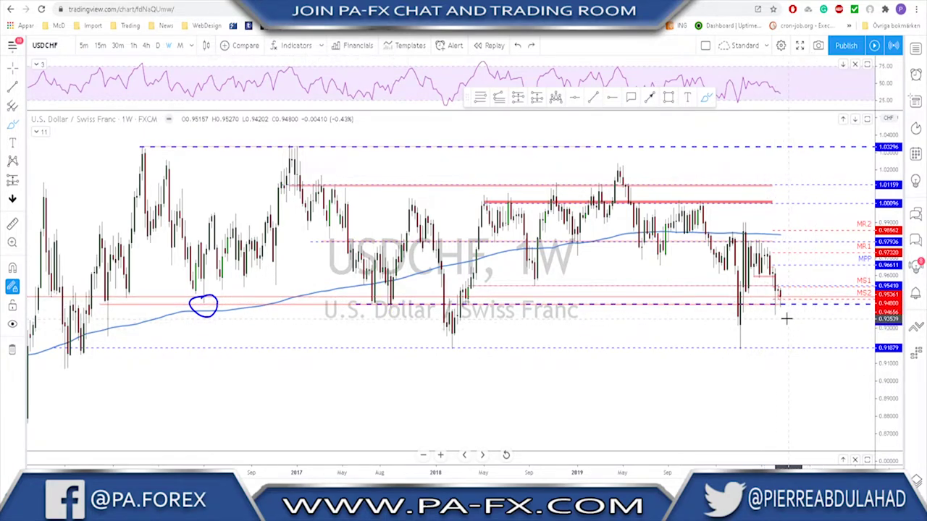
key("ctrl+z")
Step: Trace the lower wicks of the latest weekly USDCHF candles around the 0.94356 support and undo the marks
scroll(753, 348, "up", 3)
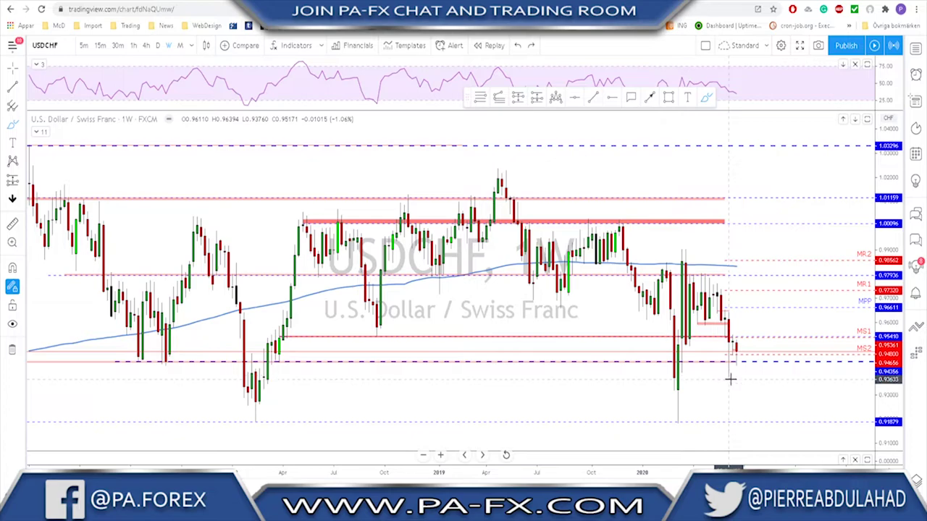
left_click_drag(730, 379, 728, 350)
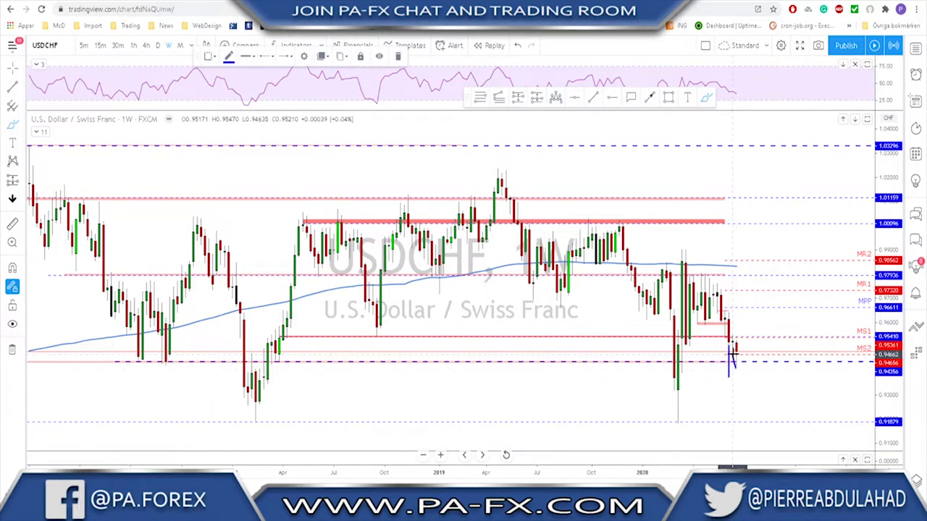
key("ctrl+z")
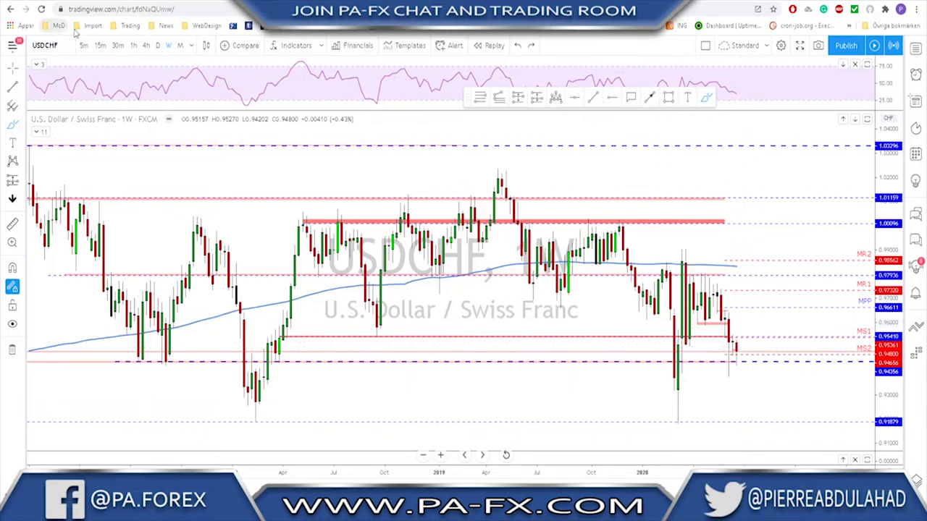
Step: Return USDCHF to the daily timeframe, circle the latest low at the 0.94356 support, and undo the circle
left_click(158, 46)
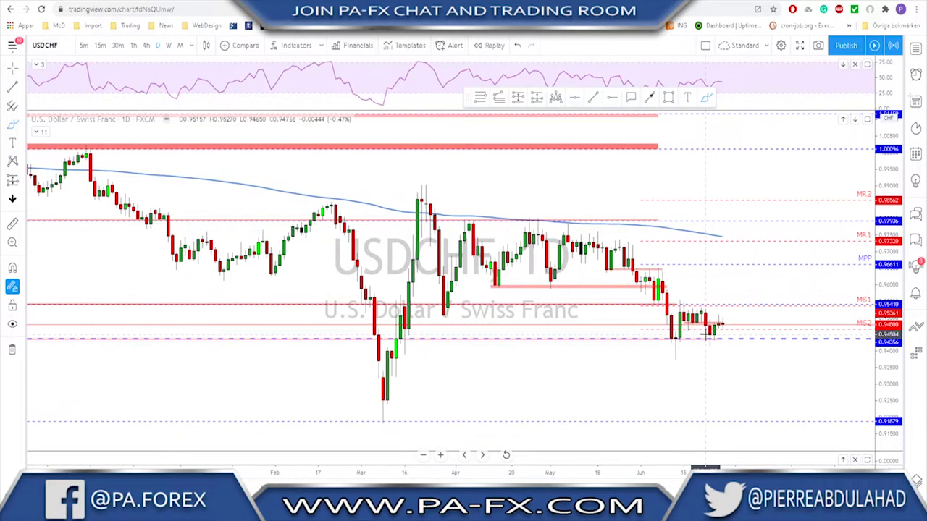
scroll(687, 338, "up", 1)
left_click_drag(683, 323, 676, 335)
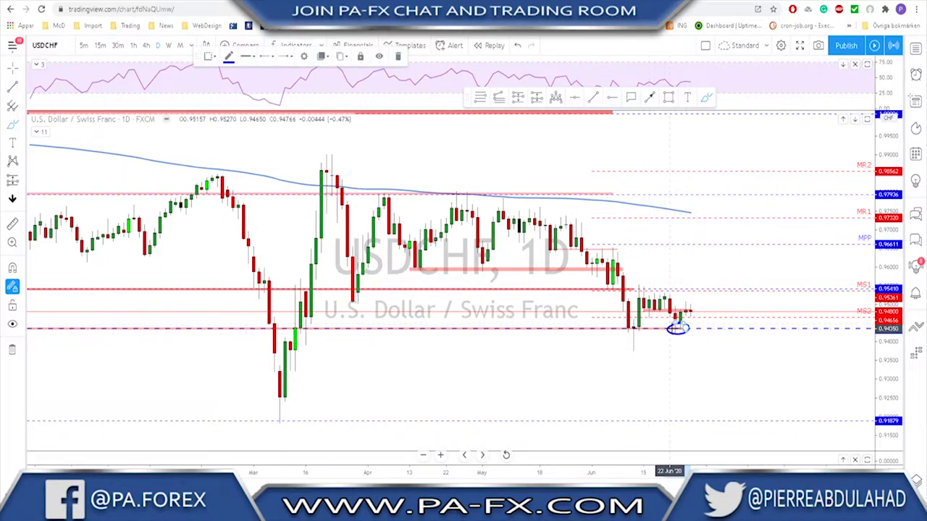
key("ctrl+z")
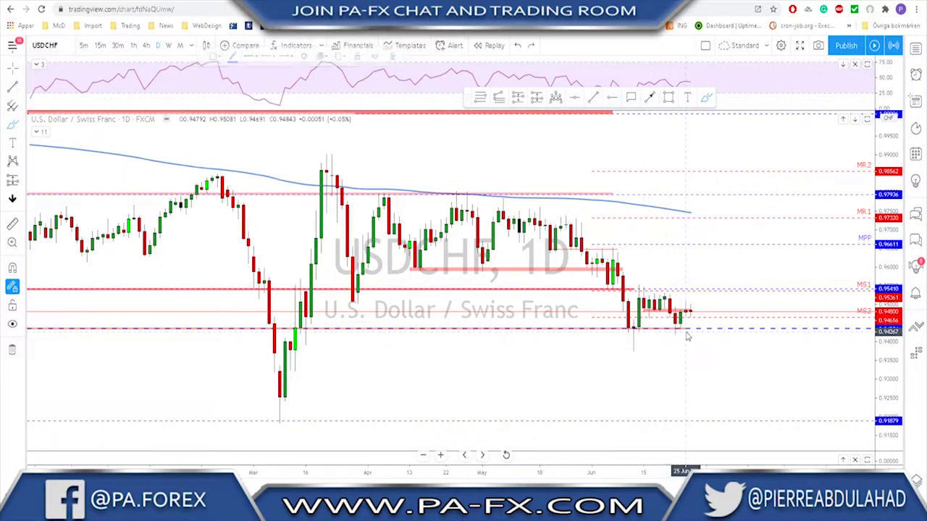
Step: On the USDCHF 4-hour chart, draw a red range box from 0.94356 up to about 0.9539, spanning 12 June to just past the latest candle
left_click(145, 45)
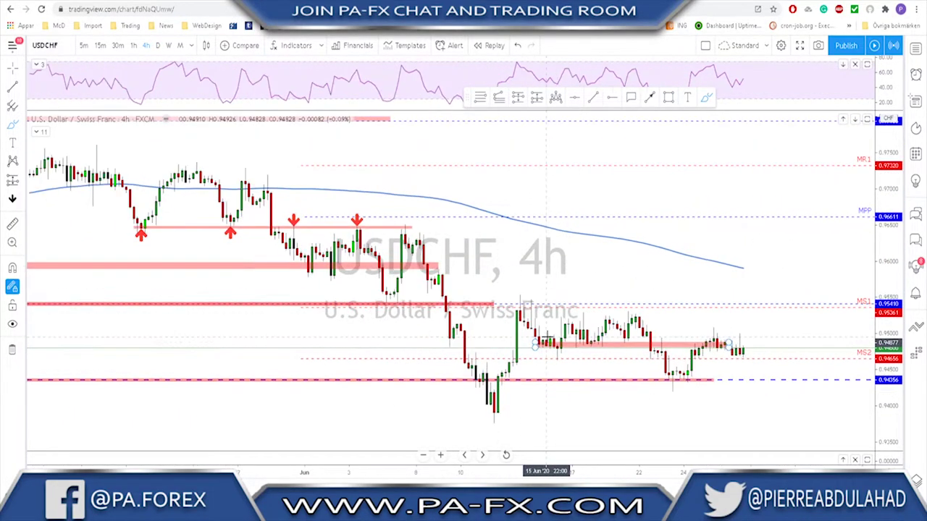
left_click(530, 380)
left_click_drag(531, 342, 511, 311)
left_click_drag(729, 310, 757, 305)
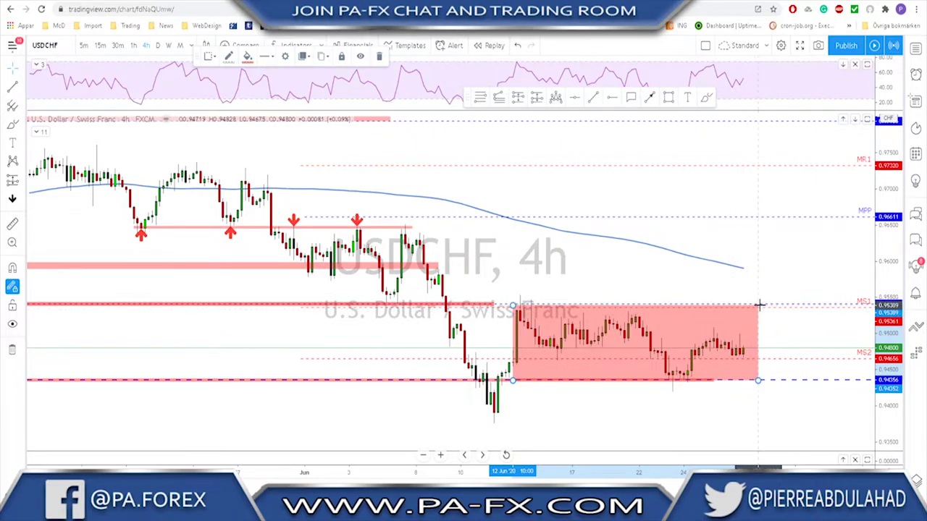
Step: Circle the 11 June low and the 23 June low with the brush, cross out the first, and undo all the marks
left_click(706, 99)
left_click_drag(500, 391, 505, 394)
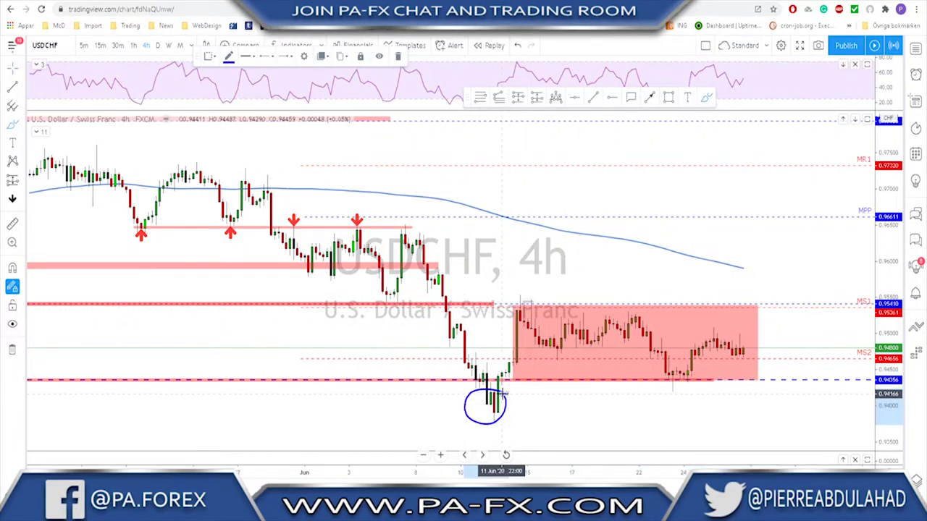
mouse_move(673, 377)
left_mouse_down()
mouse_move(694, 371)
mouse_move(681, 390)
mouse_move(666, 370)
left_mouse_up()
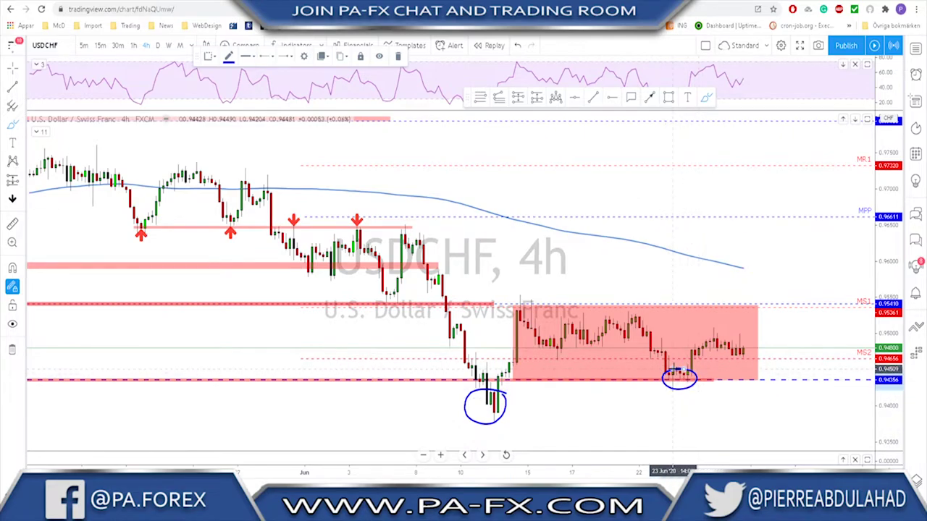
mouse_move(506, 387)
left_mouse_down()
mouse_move(467, 417)
mouse_move(515, 424)
left_mouse_up()
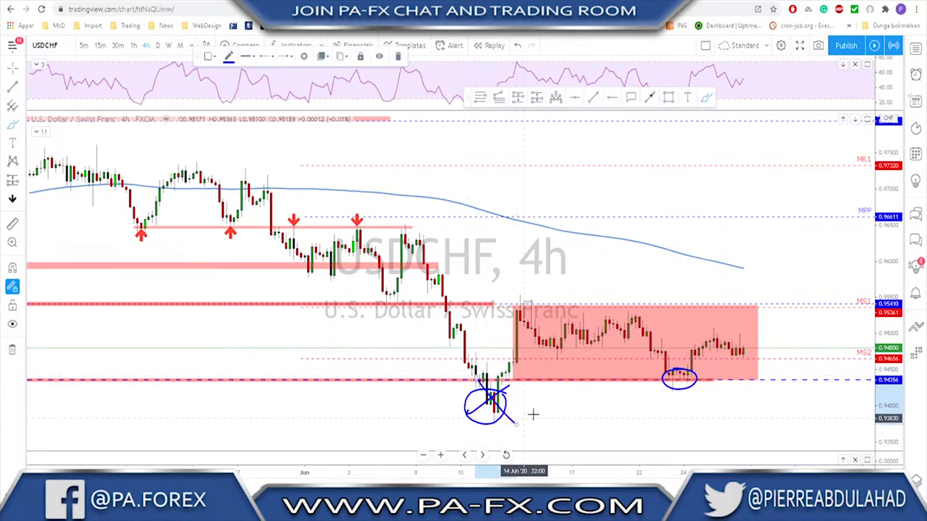
key("ctrl+z")
key("ctrl+z")
key("ctrl+z")
key("ctrl+z")
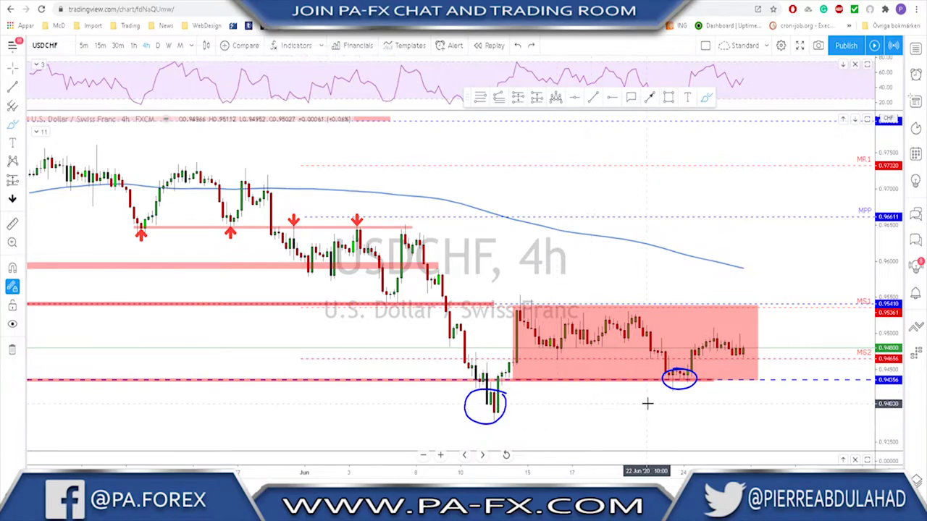
mouse_move(682, 372)
left_mouse_down()
mouse_move(691, 378)
mouse_move(678, 372)
left_mouse_up()
key("ctrl+z")
Step: Sketch a USDCHF path bouncing from 0.94356, breaking above 0.95410 and rising to 0.96611, circle the bounce, and undo the drawing
mouse_move(741, 349)
left_mouse_down()
mouse_move(742, 365)
mouse_move(753, 364)
mouse_move(760, 312)
left_mouse_up()
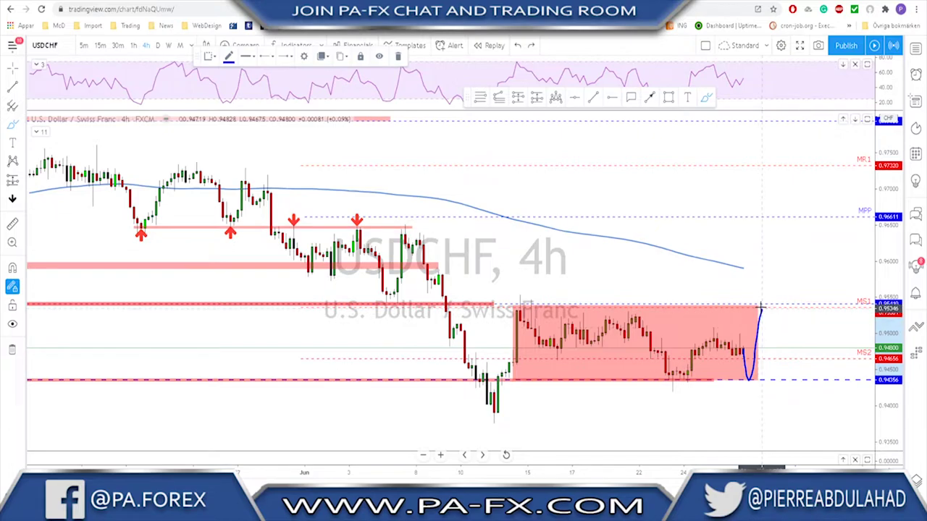
mouse_move(750, 373)
left_mouse_down()
mouse_move(761, 313)
mouse_move(805, 210)
left_mouse_up()
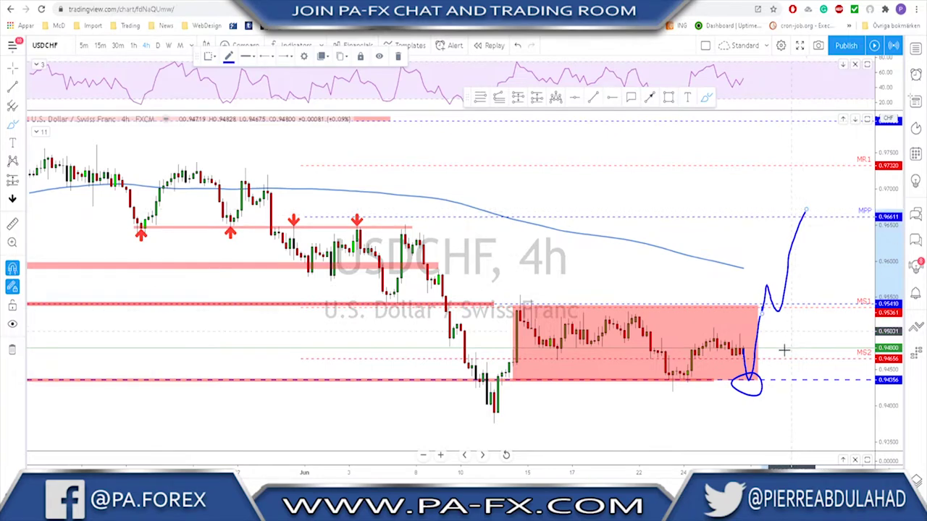
key("ctrl+z")
Step: On the USDCHF daily chart, sketch a bearish path breaking 0.94356, retesting it and falling towards 0.91879, and undo it
scroll(782, 356, "down", 5)
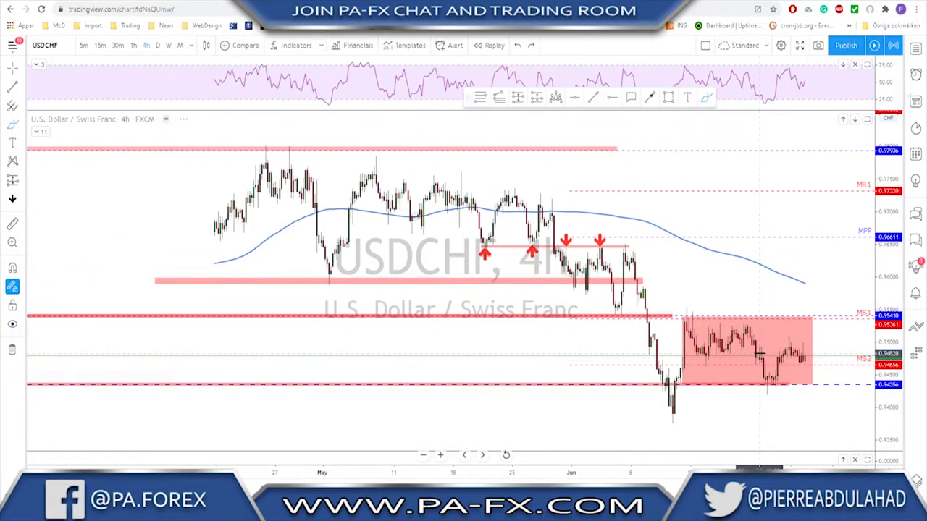
left_click(157, 45)
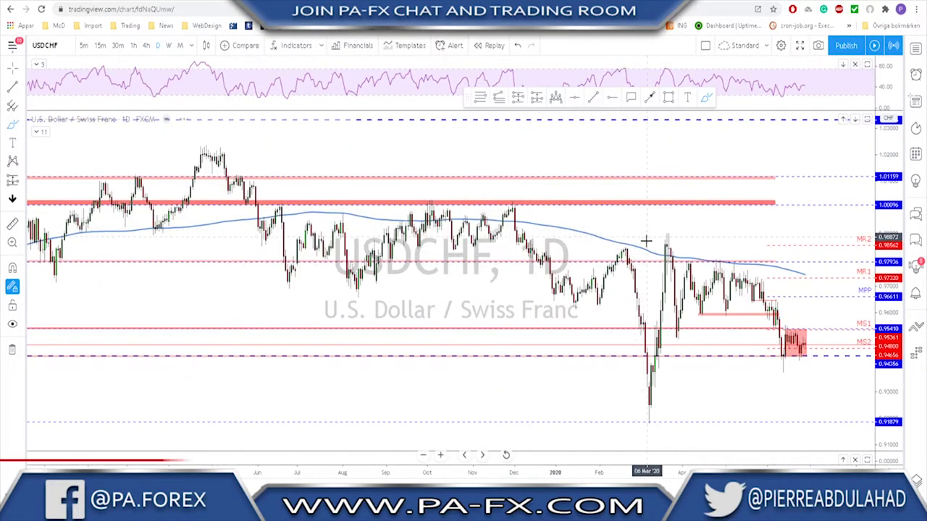
mouse_move(772, 325)
left_mouse_down()
mouse_move(789, 371)
mouse_move(797, 340)
mouse_move(828, 416)
left_mouse_up()
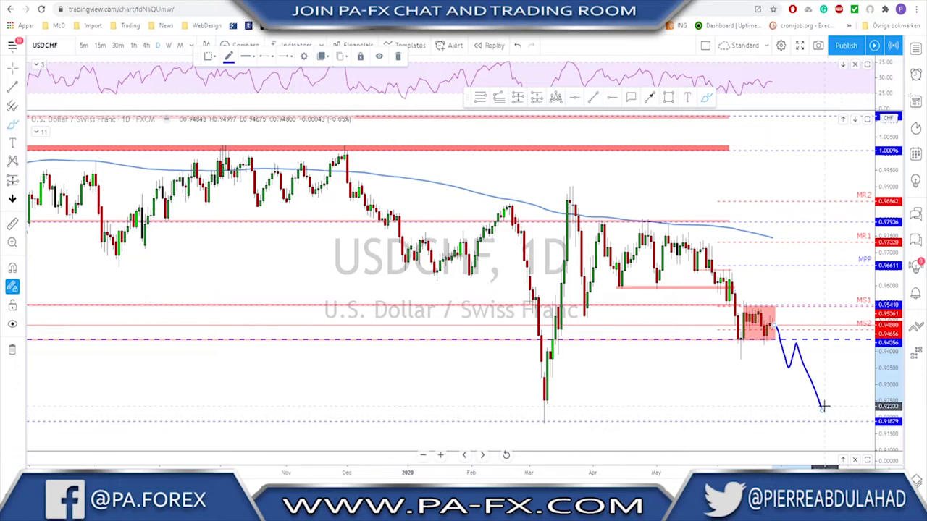
key("ctrl+z")
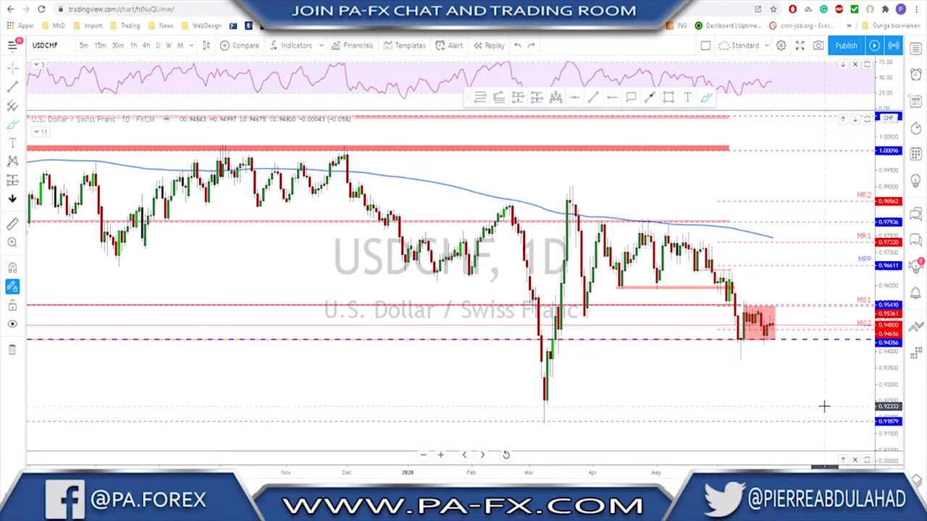
Step: Open the USDCAD chart on the daily timeframe and examine its recent price action around the moving average and 1.33660 support
key("Down")
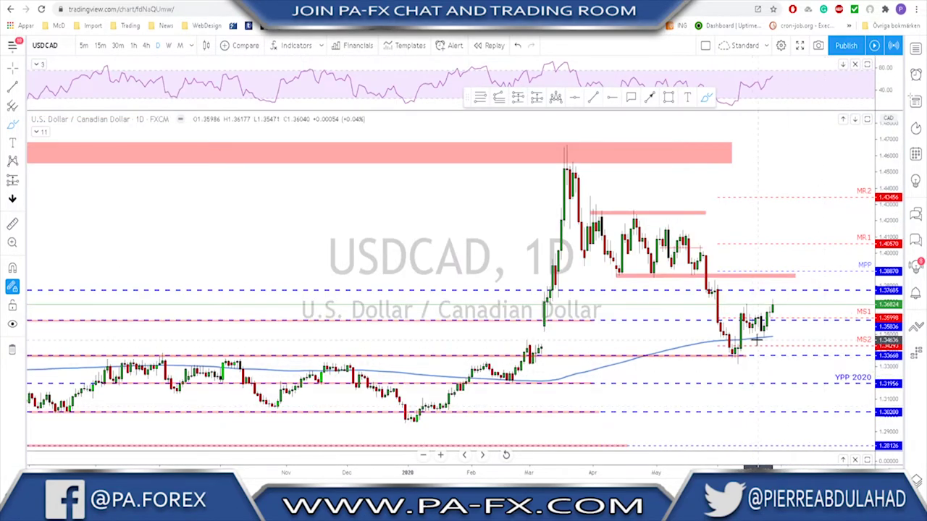
scroll(739, 354, "up", 1)
scroll(738, 354, "up", 1)
scroll(707, 361, "up", 1)
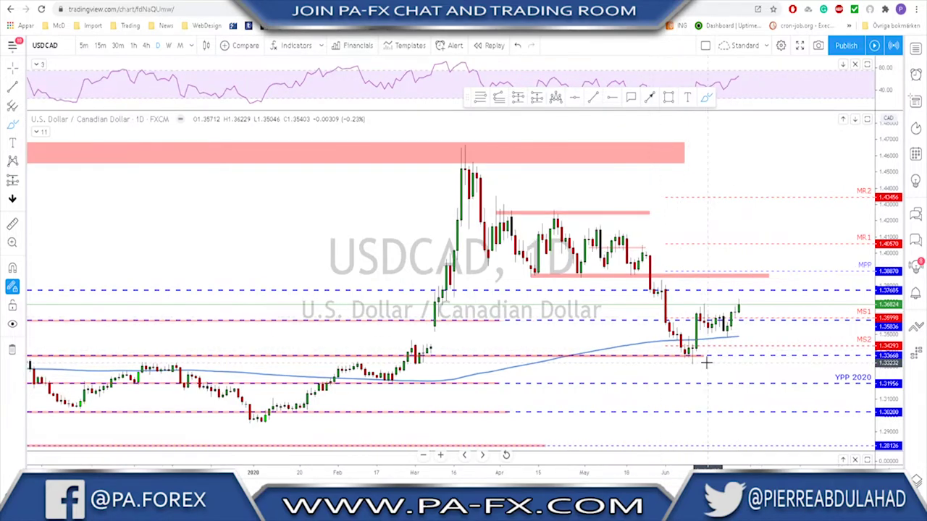
scroll(693, 358, "down", 1)
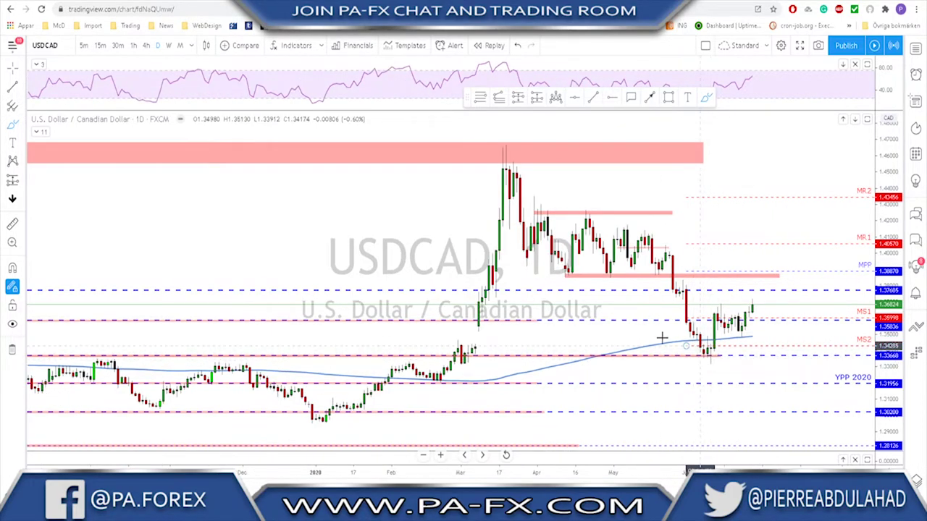
Step: On the USDCAD weekly chart, brush a support line from August 2019 at about 1.336 and mark the mid-March 2020 area, undoing each mark
left_click(168, 45)
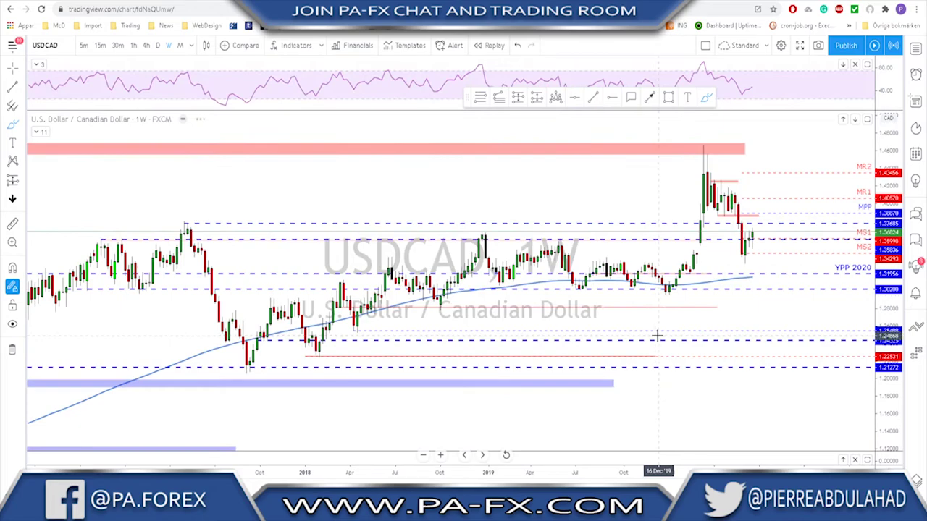
scroll(657, 335, "up", 1)
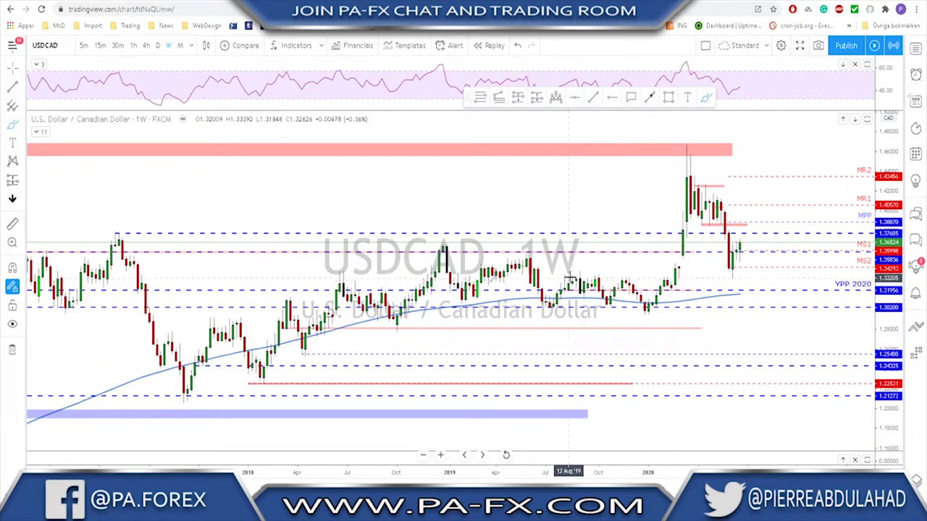
left_click_drag(569, 277, 762, 274)
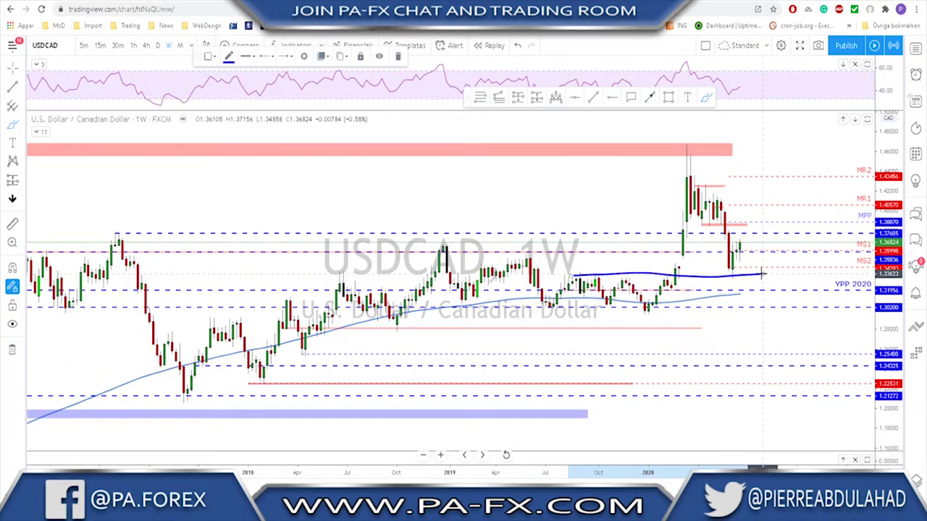
key("ctrl+z")
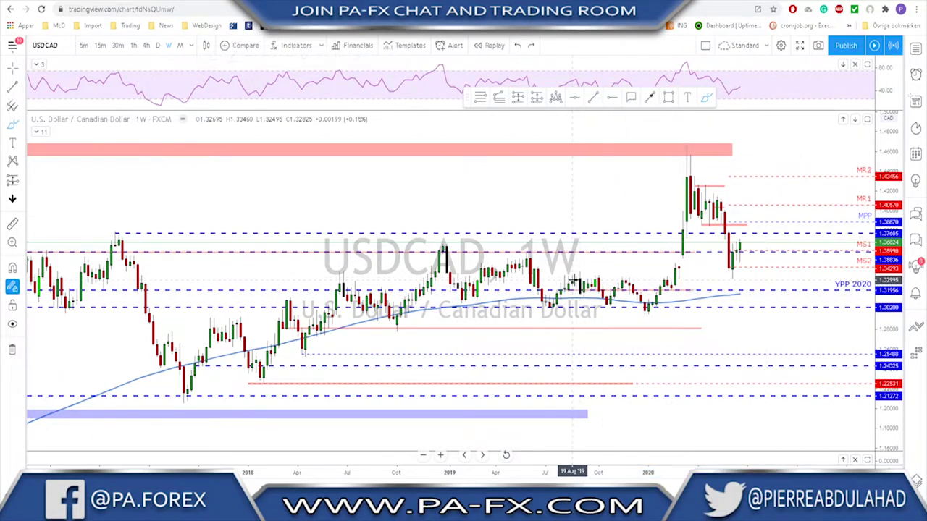
left_click_drag(571, 275, 738, 273)
key("ctrl+z")
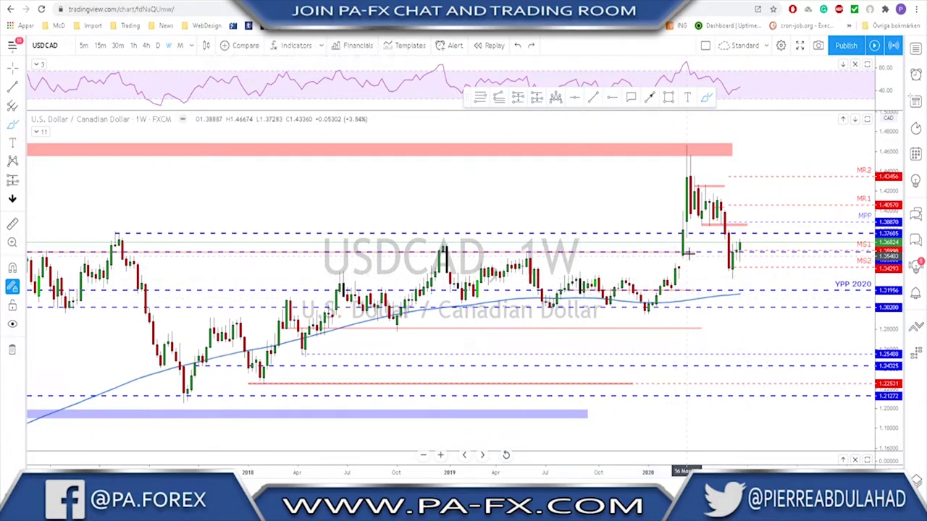
mouse_move(687, 254)
left_mouse_down()
mouse_move(666, 269)
mouse_move(702, 261)
left_mouse_up()
key("ctrl+z")
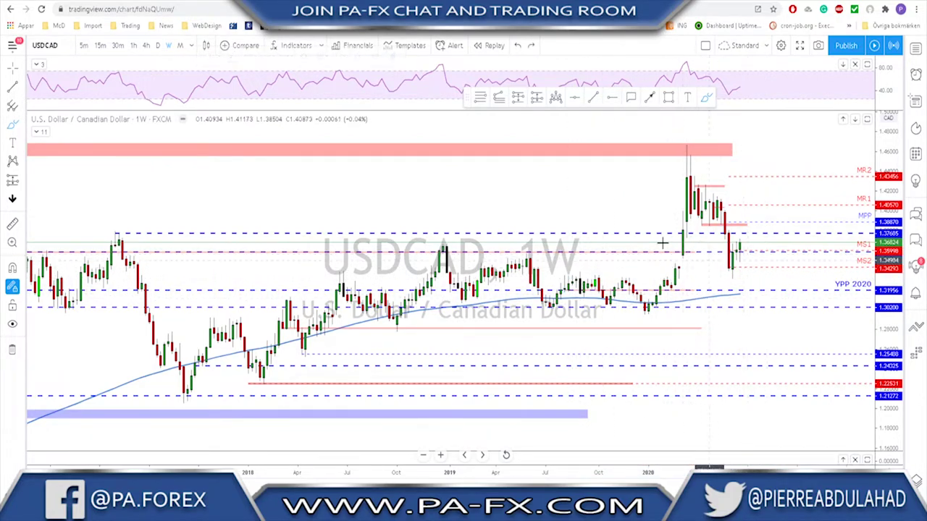
Step: On the USDCAD daily chart, trace the rise from 1.33660 and pullback to the moving average, mark the minor high, and undo the strokes
left_click(157, 46)
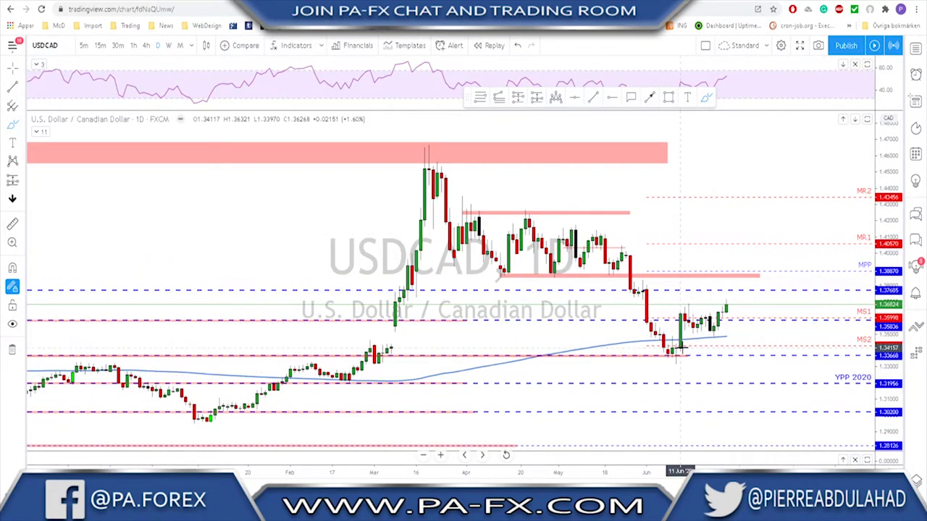
mouse_move(677, 355)
left_mouse_down()
mouse_move(684, 307)
mouse_move(711, 340)
left_mouse_up()
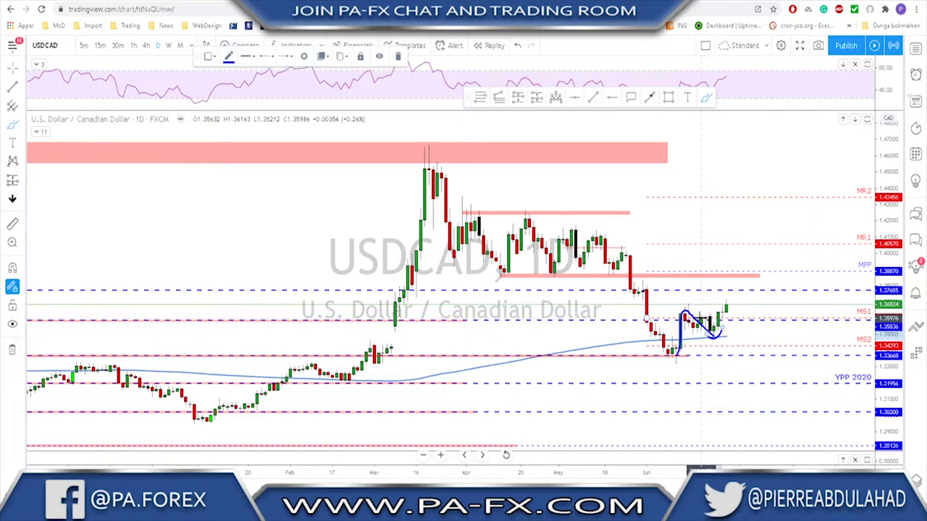
left_click_drag(720, 328, 728, 314)
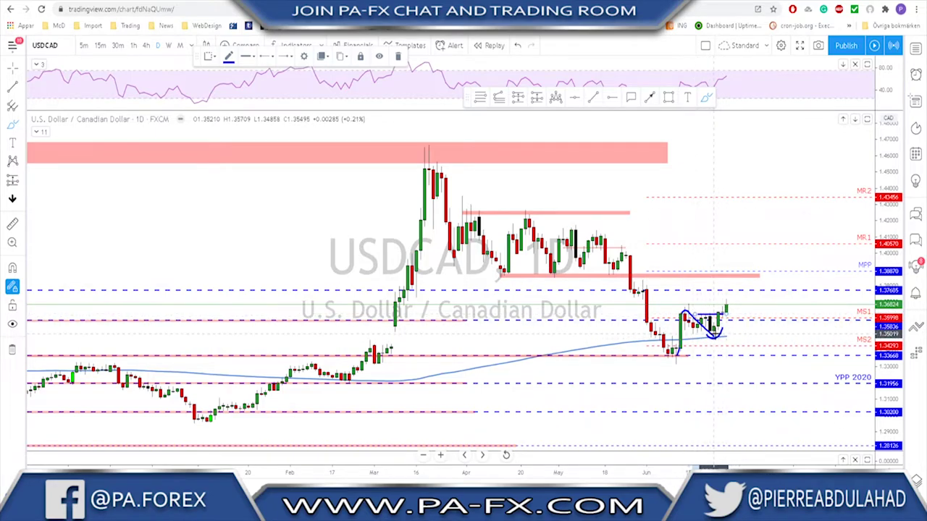
key("ctrl+z")
key("ctrl+z")
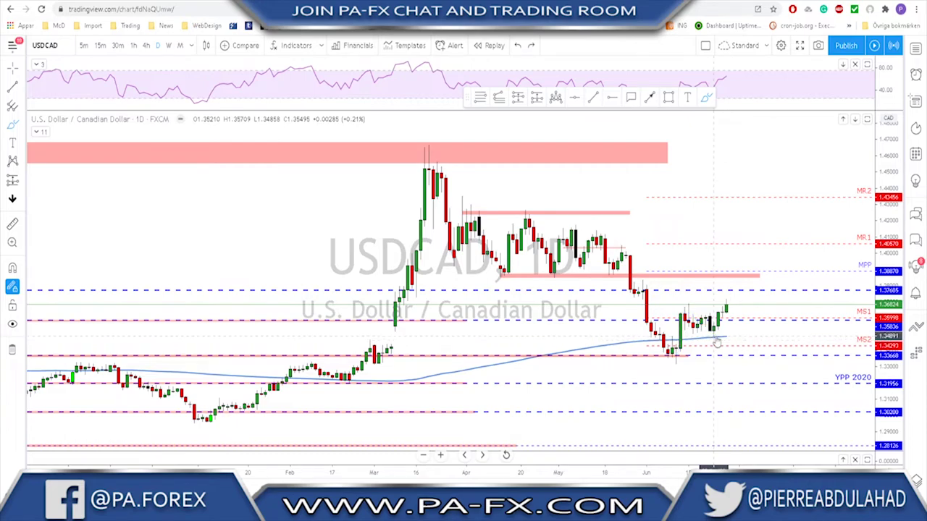
Step: Sketch a bullish USDCAD path from the June low up to the resistance zone below 1.38870, circle and underline the zone, and undo the marks
mouse_move(667, 366)
left_mouse_down()
mouse_move(689, 313)
mouse_move(709, 325)
mouse_move(738, 271)
left_mouse_up()
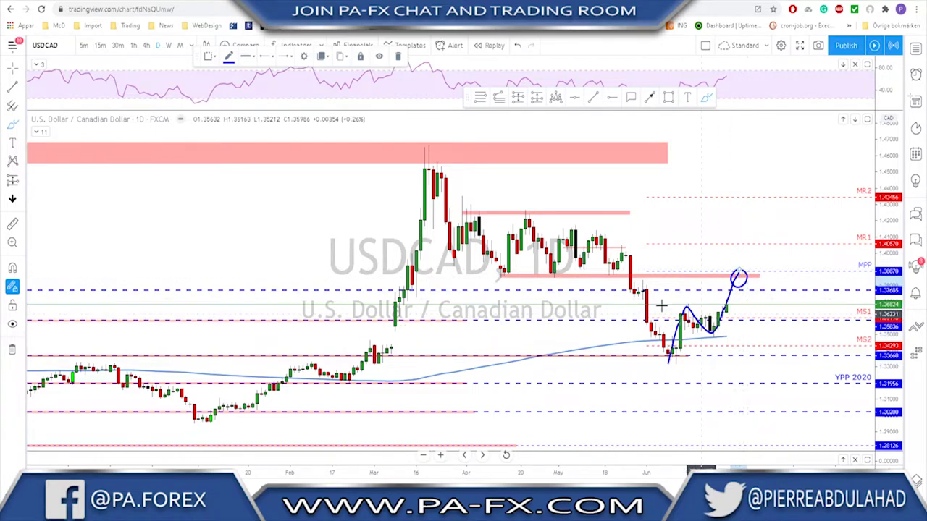
left_click_drag(498, 276, 777, 275)
key("ctrl+z")
key("ctrl+z")
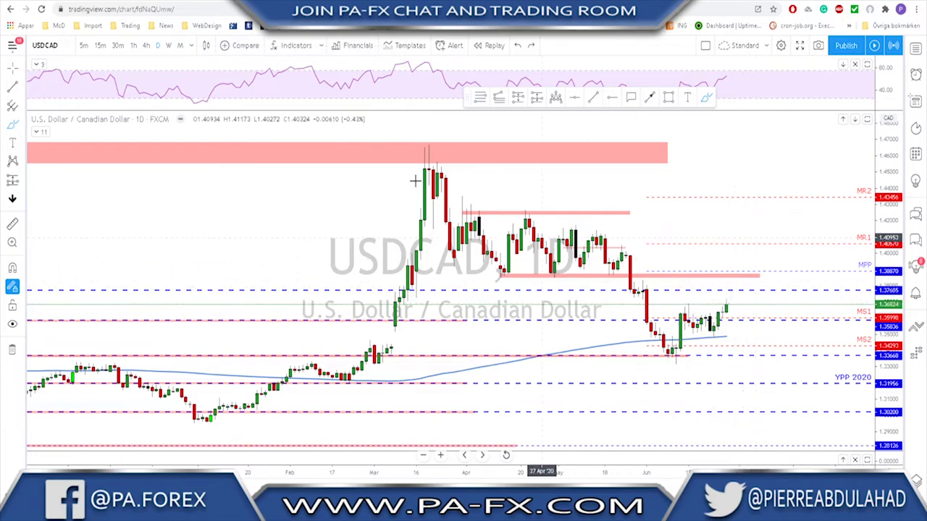
Step: On the USDCAD 4-hour chart, draw a thin resistance rectangle from the 11 June high past the latest candles, between about 1.36735 and 1.36878
left_click(147, 45)
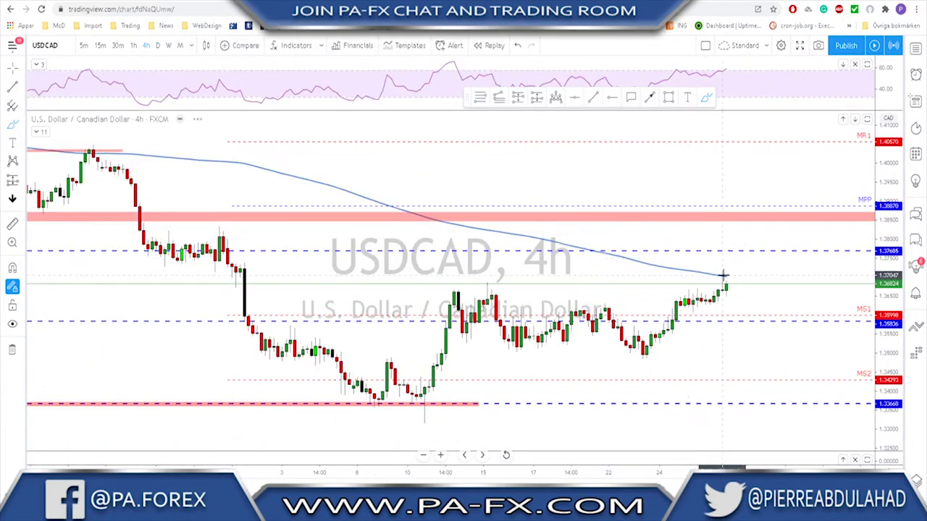
scroll(748, 289, "down", 3)
scroll(635, 188, "up", 2)
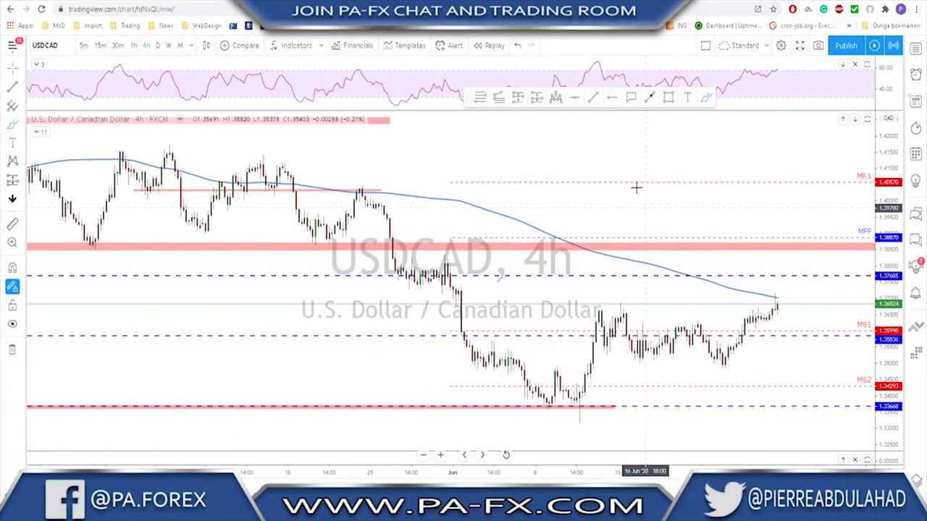
left_click(670, 97)
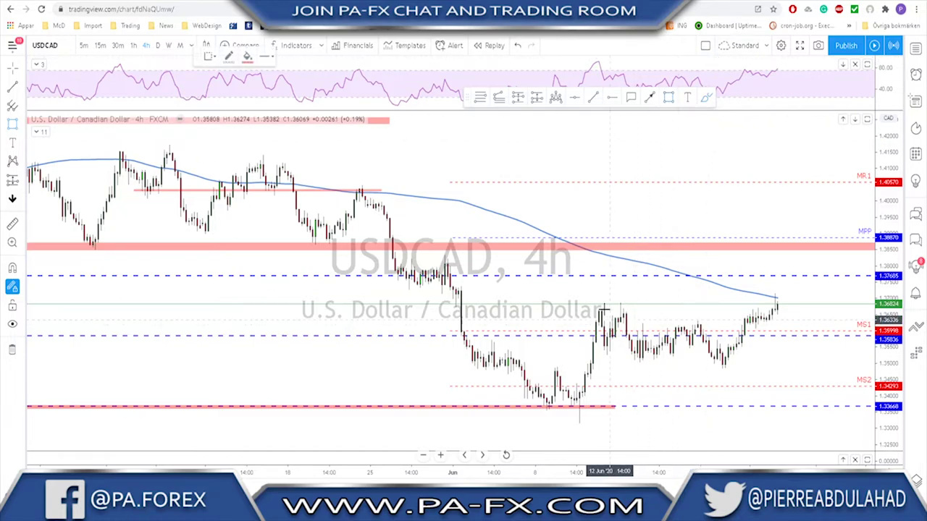
left_click_drag(595, 303, 825, 308)
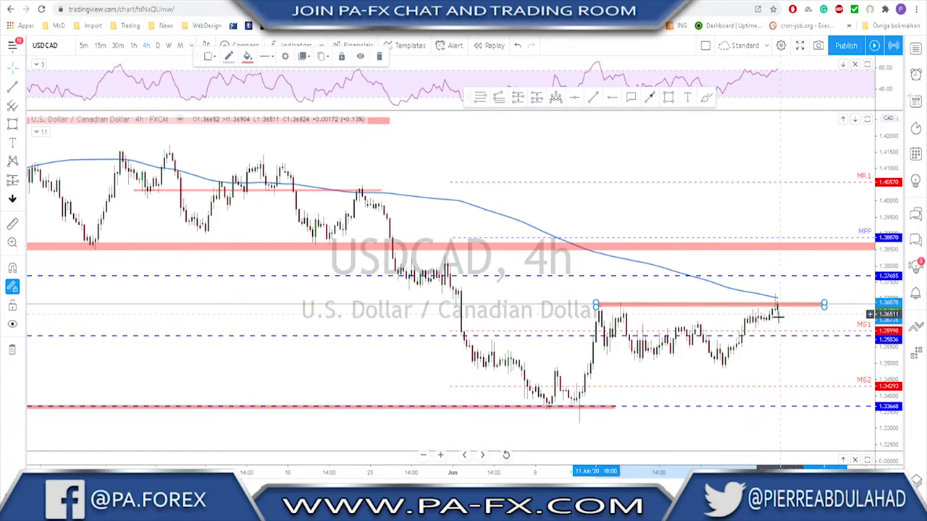
Step: Circle the 15 June high, sketch a USDCAD path breaking the new resistance, retesting it and rising to 1.38870, and undo the drawing
scroll(744, 294, "down", 2)
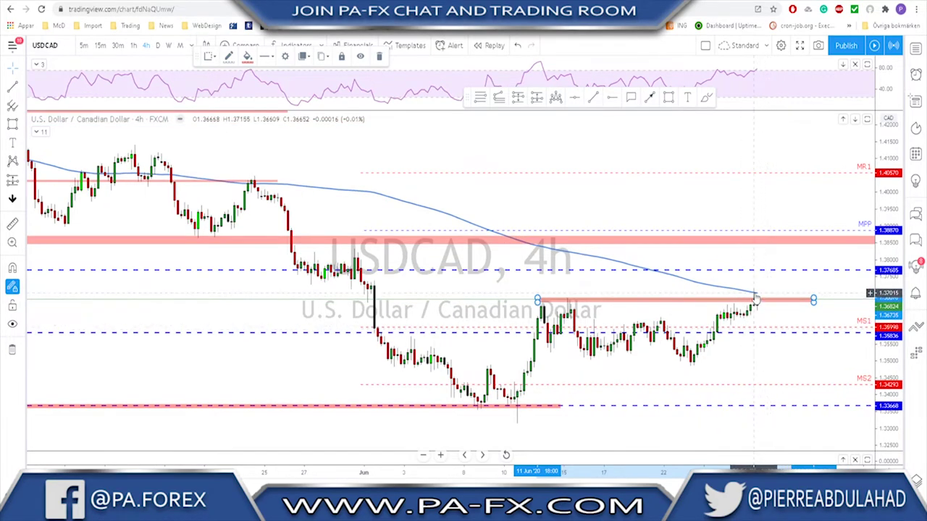
left_click(706, 98)
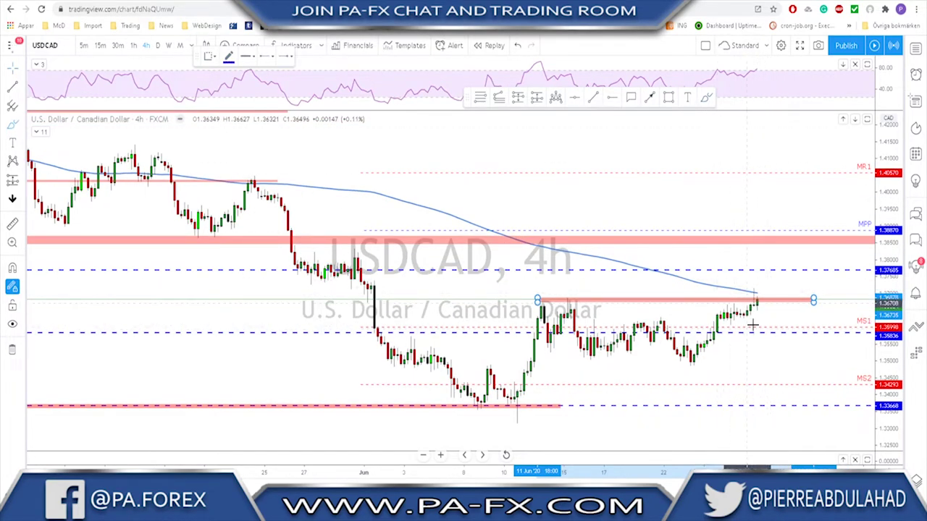
left_click_drag(752, 310, 757, 282)
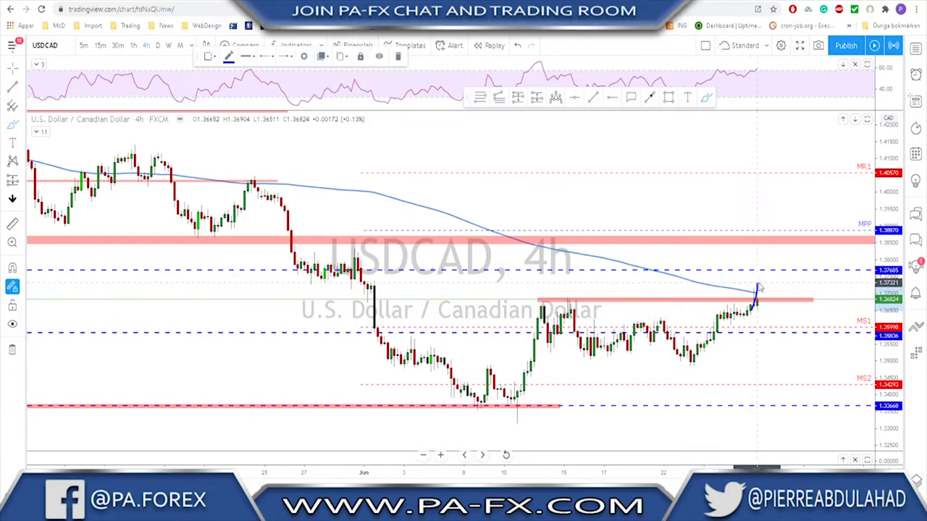
left_click_drag(564, 294, 565, 295)
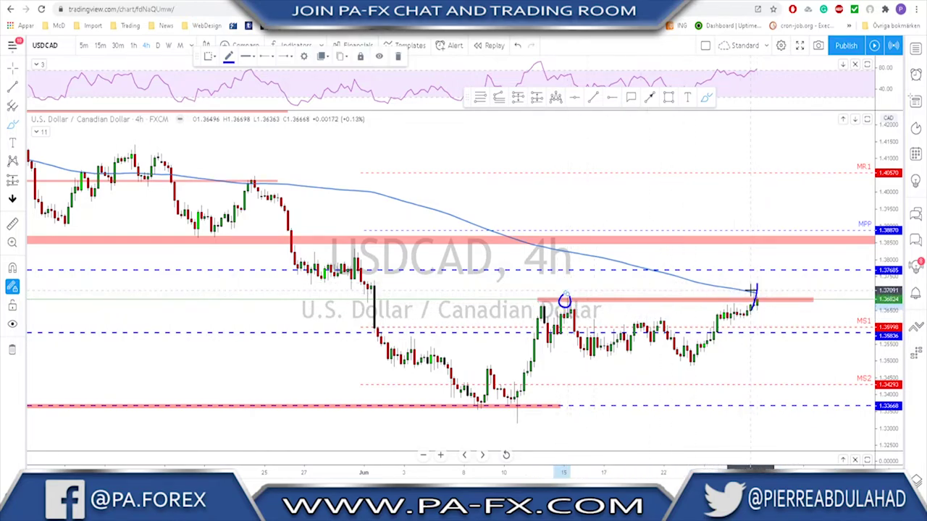
mouse_move(755, 292)
left_mouse_down()
mouse_move(760, 279)
mouse_move(768, 297)
mouse_move(792, 227)
left_mouse_up()
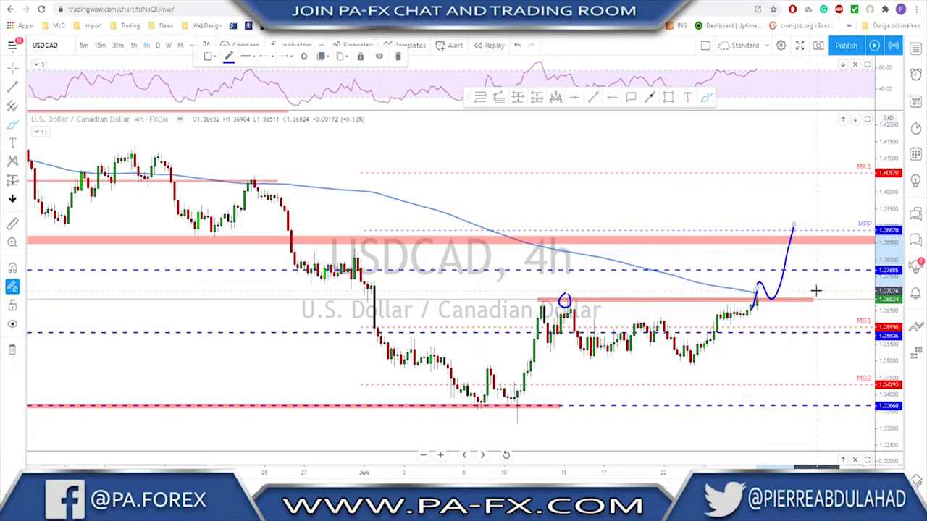
key("ctrl+z")
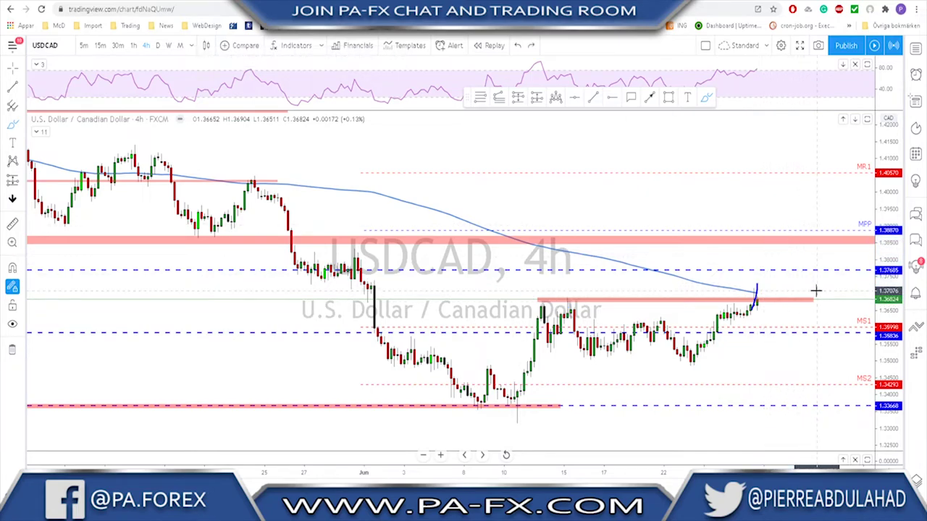
Step: Open the AUDUSD 4-hour chart and extend the range rectangle past the latest candles, with its lower edge at about 0.67949
key("Down")
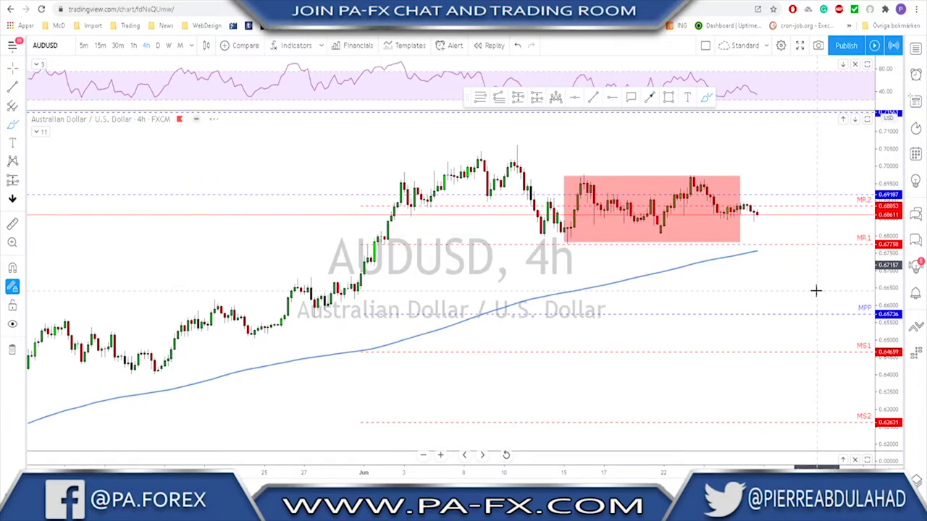
left_click_drag(737, 242, 791, 236)
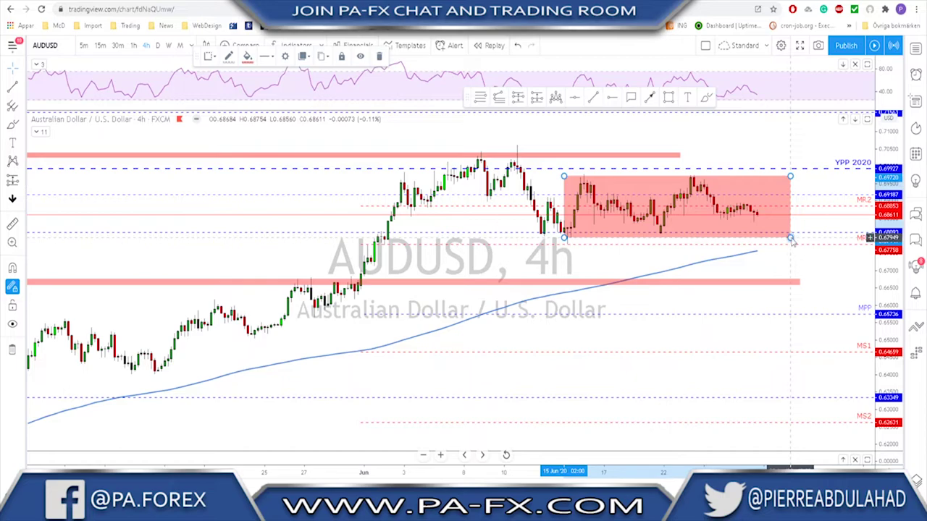
Step: On the AUDUSD hourly chart, circle the 23 June high and the 22 June low of the range, and undo the circles
left_click(135, 46)
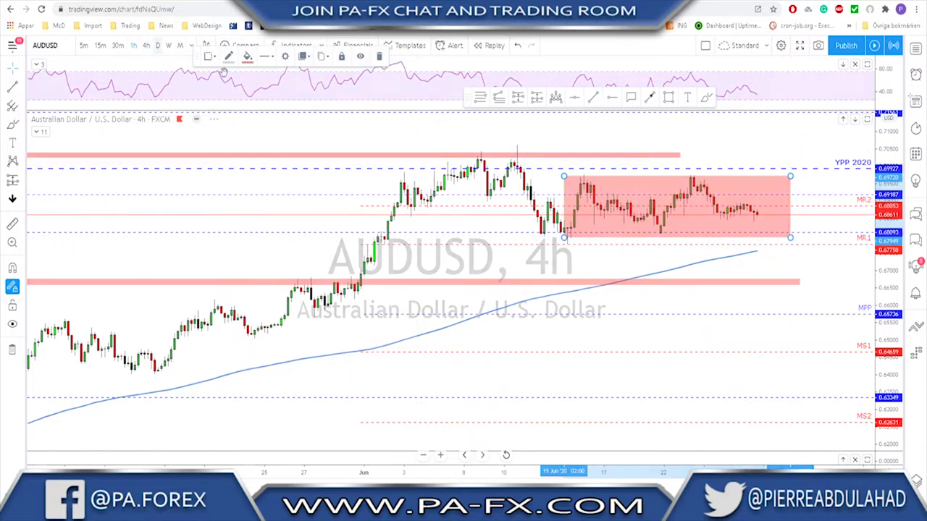
right_click(762, 208)
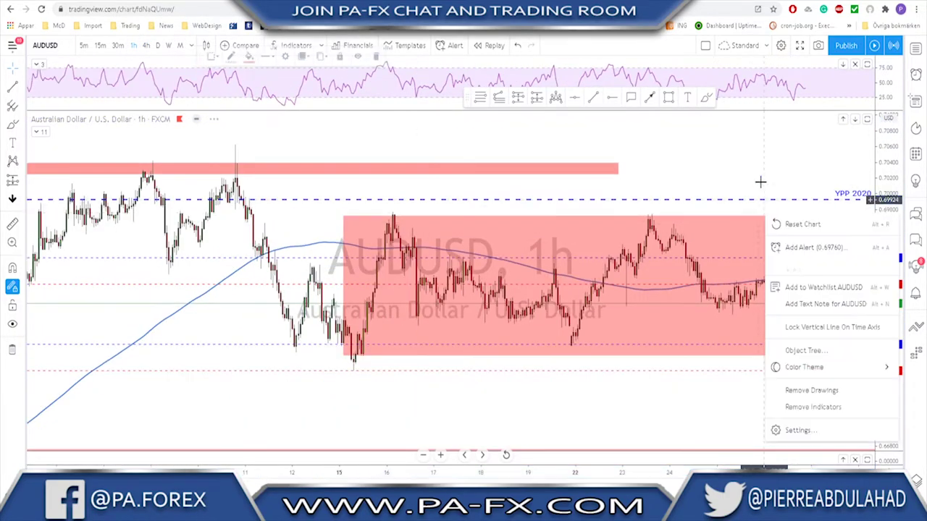
left_click_drag(757, 178, 638, 176)
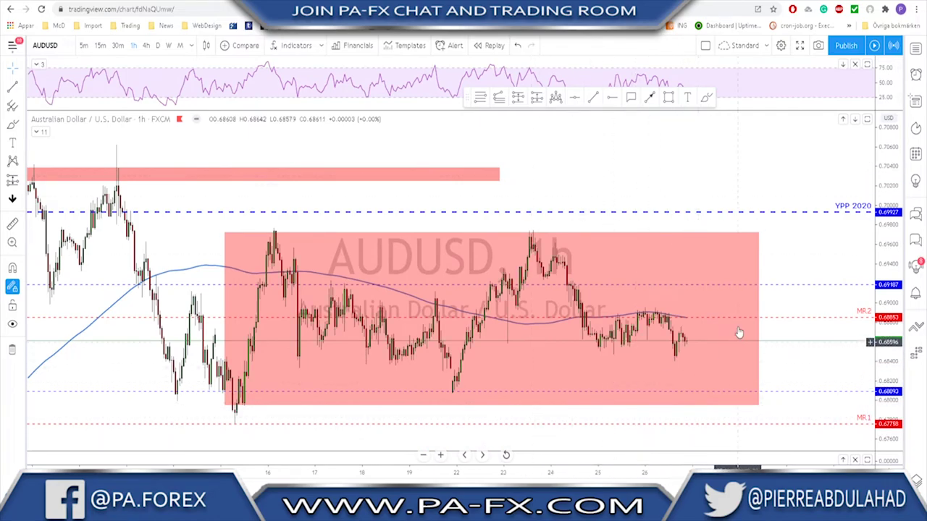
left_click(706, 97)
left_click_drag(527, 221, 533, 225)
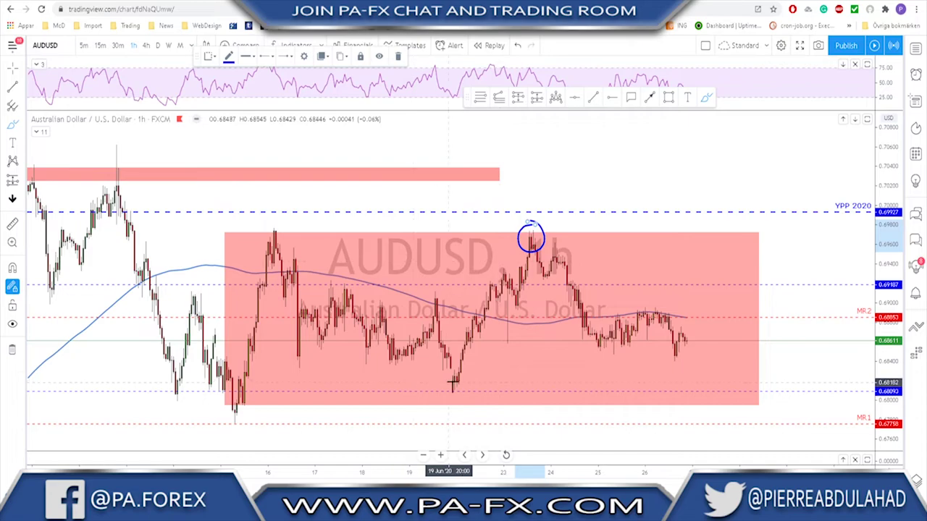
left_click_drag(454, 380, 456, 381)
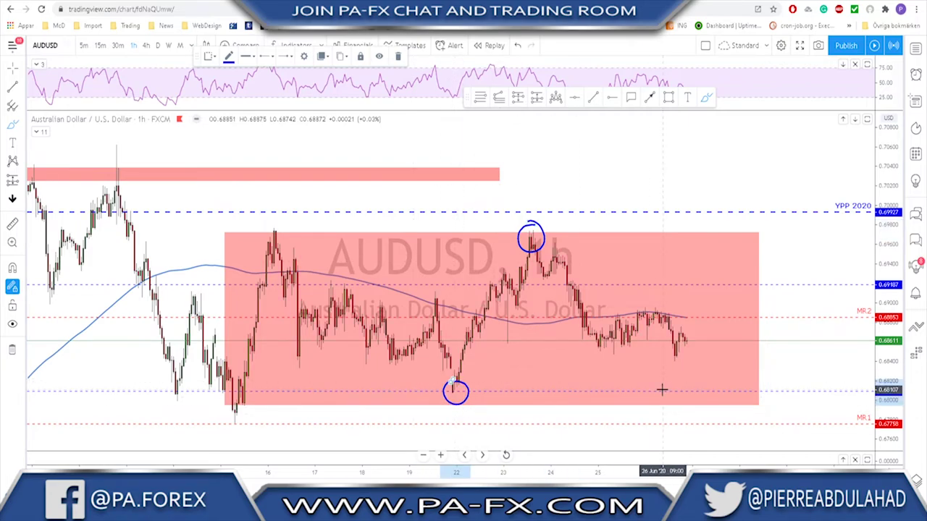
key("ctrl+z")
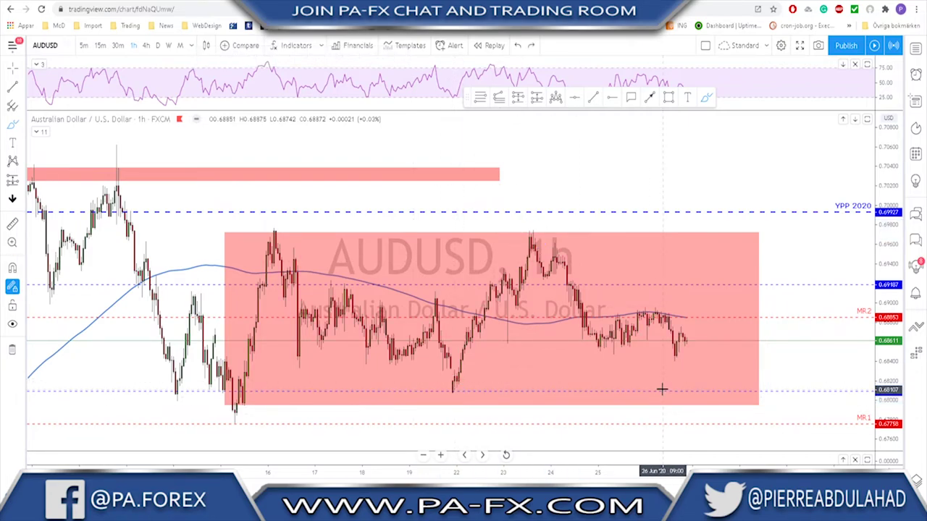
Step: On the AUDUSD 4-hour chart, trace the swings from the 10 June high through the range down to the support zone near 0.667, and undo it
left_click(146, 45)
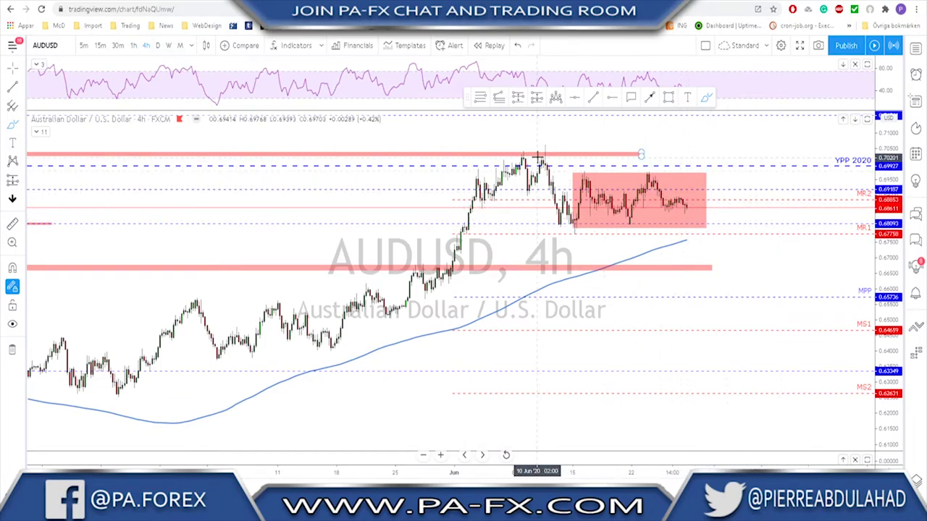
mouse_move(536, 154)
left_mouse_down()
mouse_move(577, 230)
mouse_move(586, 175)
mouse_move(619, 217)
mouse_move(652, 168)
mouse_move(665, 204)
mouse_move(673, 197)
mouse_move(693, 235)
mouse_move(707, 267)
mouse_move(699, 265)
mouse_move(713, 269)
left_mouse_up()
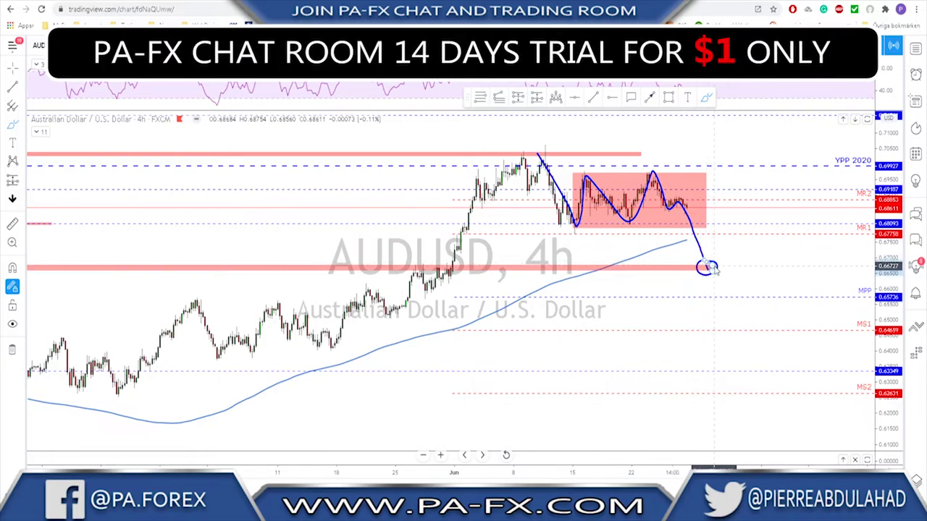
key("ctrl+z")
key("ctrl+z")
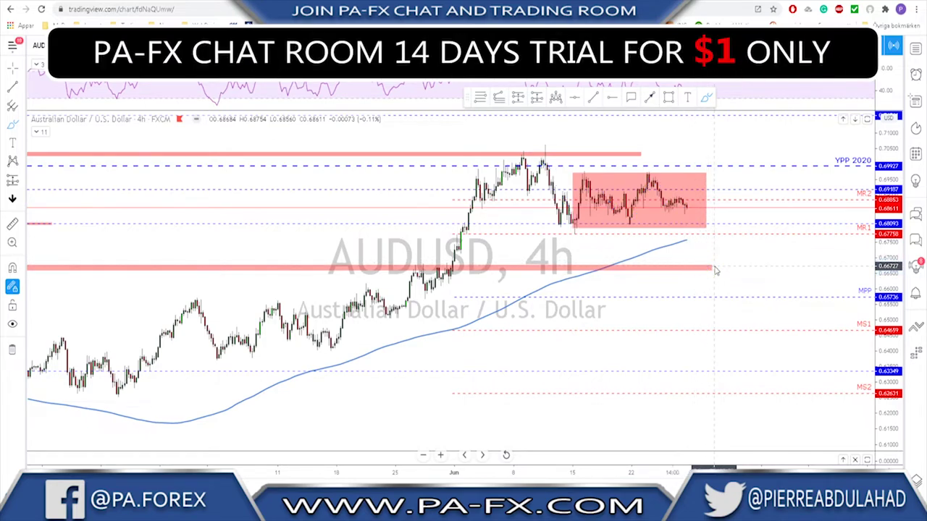
Step: Open the NZDUSD 4-hour chart and extend the range rectangle past the latest candles, with its lower edge at about 0.63873
key("Down")
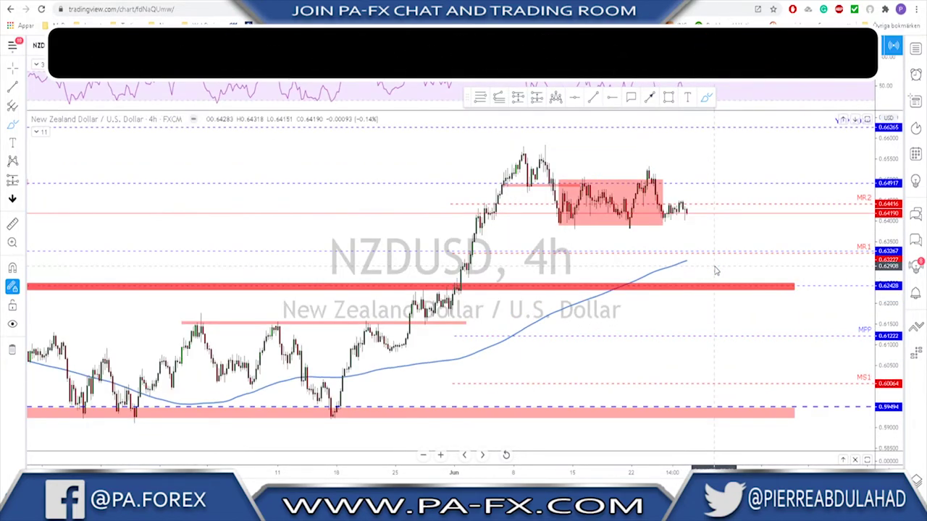
left_click_drag(662, 228, 714, 226)
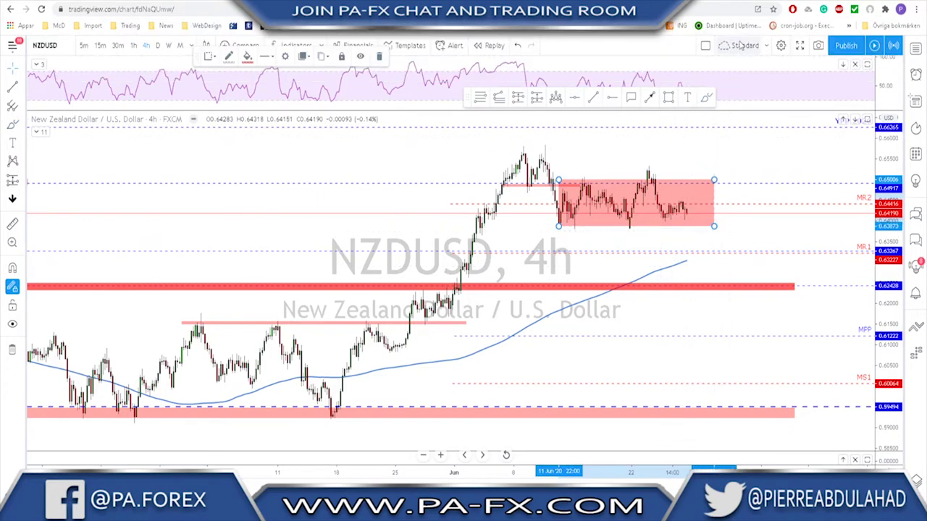
Step: On the NZDUSD 4-hour chart, trace the swings from the June highs through the range, with projected drops to the circled support near 0.62428, and undo them
left_click(706, 98)
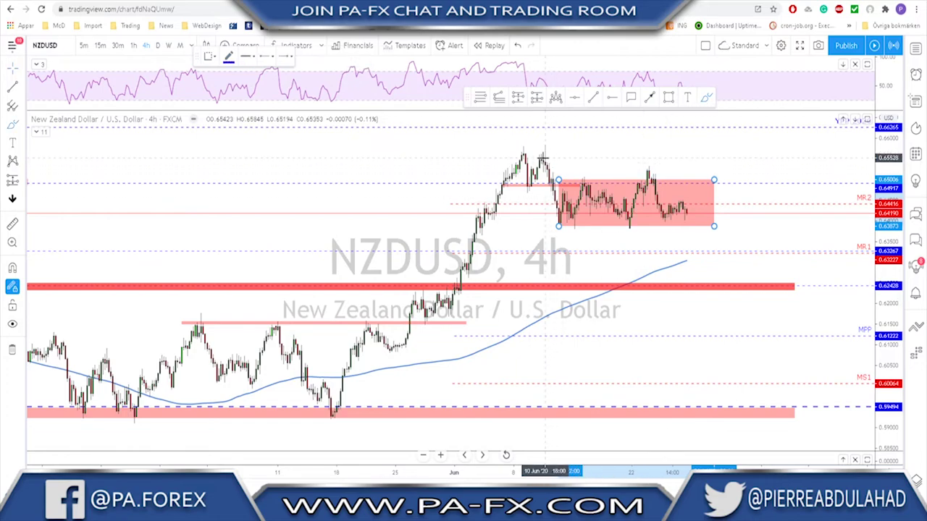
mouse_move(516, 157)
left_mouse_down()
mouse_move(542, 157)
mouse_move(562, 214)
mouse_move(585, 176)
mouse_move(631, 223)
mouse_move(654, 174)
mouse_move(672, 218)
mouse_move(693, 194)
left_mouse_up()
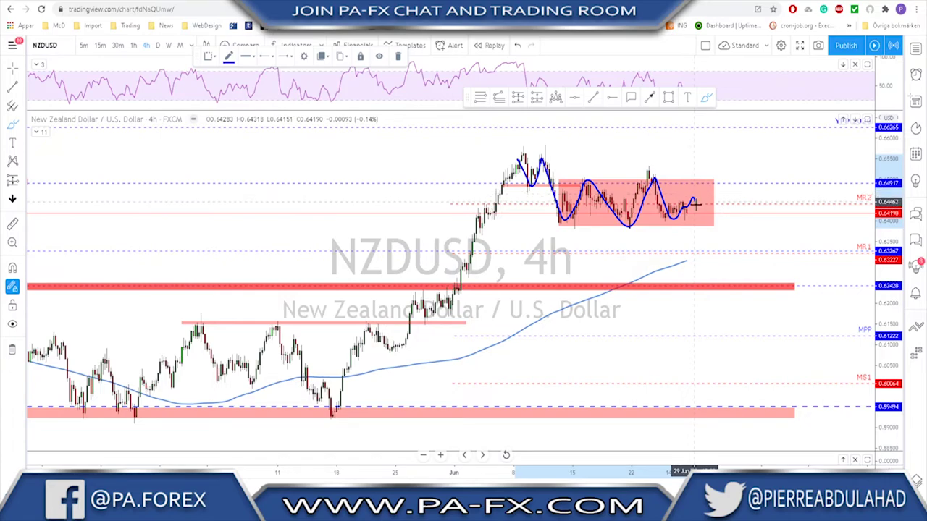
mouse_move(695, 205)
left_mouse_down()
mouse_move(716, 286)
mouse_move(733, 284)
mouse_move(730, 297)
mouse_move(724, 284)
left_mouse_up()
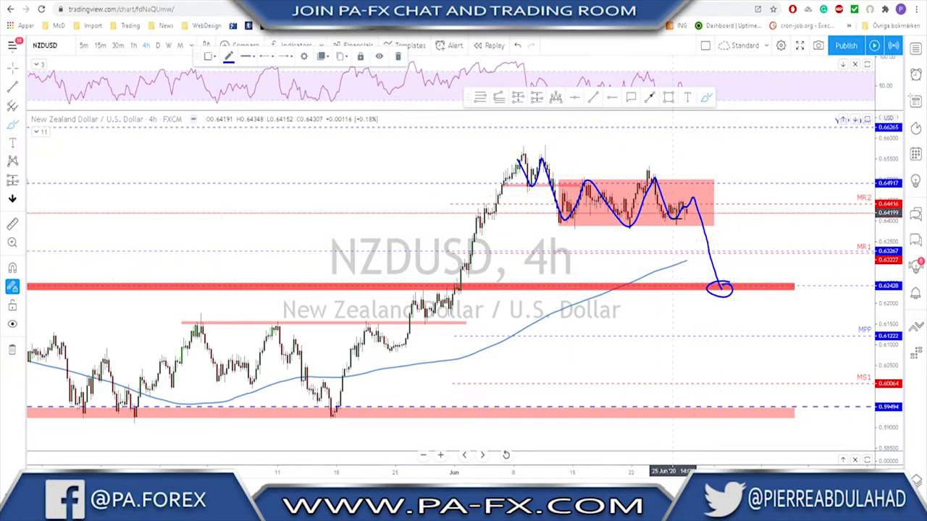
mouse_move(680, 214)
left_mouse_down()
mouse_move(692, 240)
mouse_move(697, 225)
mouse_move(718, 286)
mouse_move(730, 289)
mouse_move(722, 294)
mouse_move(719, 280)
left_mouse_up()
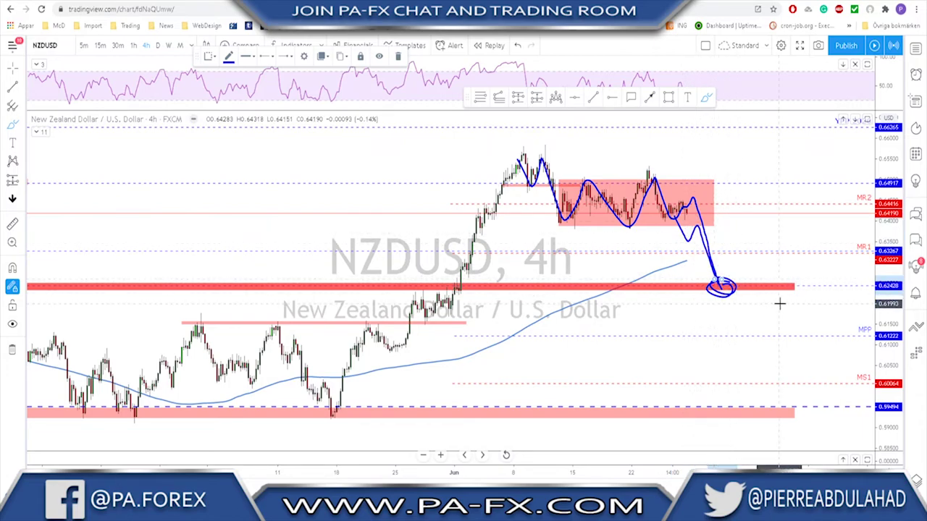
key("ctrl+z")
key("ctrl+z")
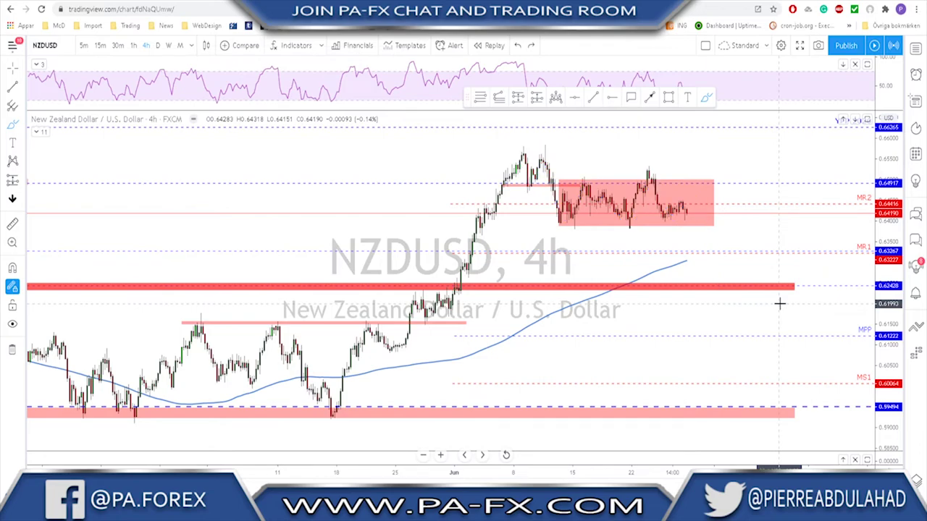
Step: Open the NZDJPY 4-hour chart and extend the range rectangle past the latest candles to 1 July, with its lower edge at about 68.169
key("Down")
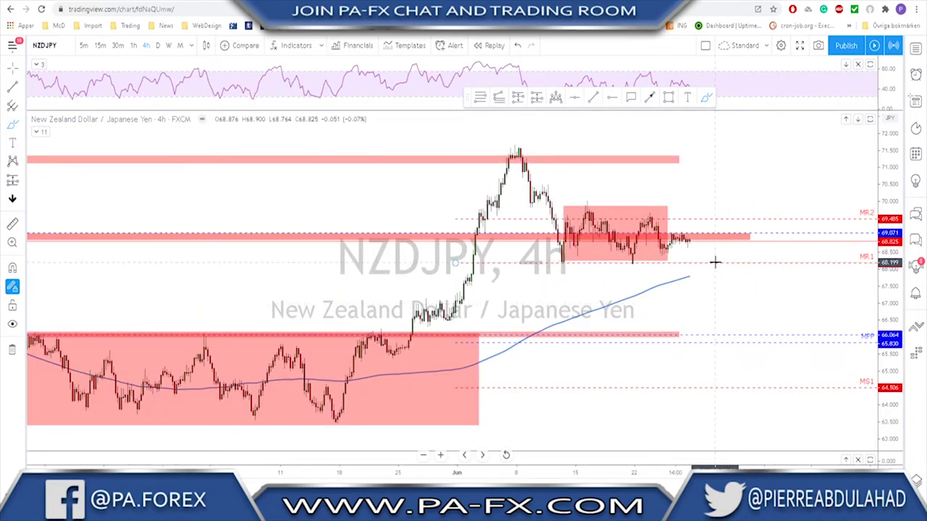
left_click_drag(667, 261, 722, 265)
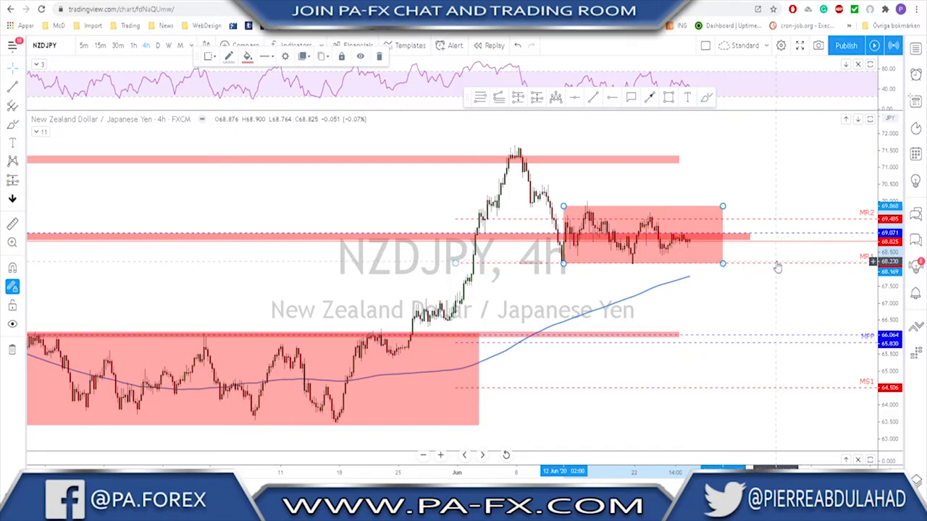
left_click(915, 49)
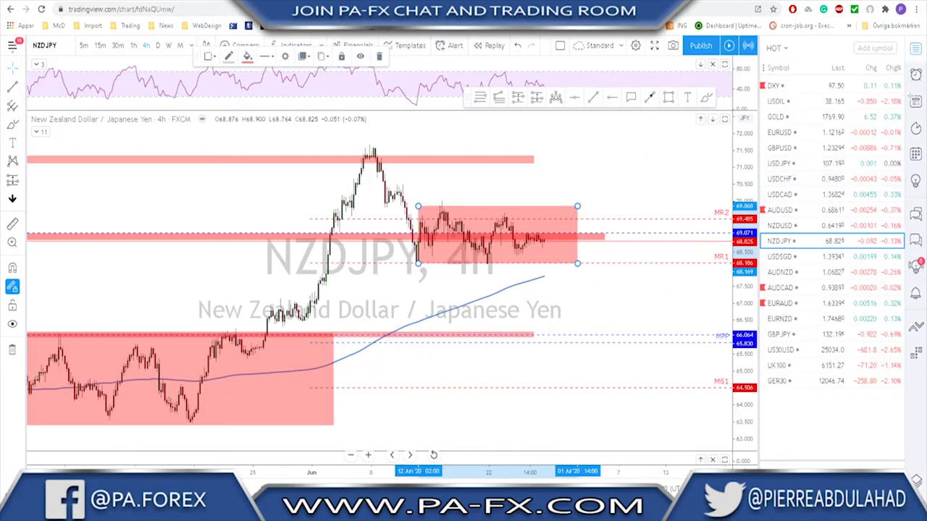
left_click(915, 48)
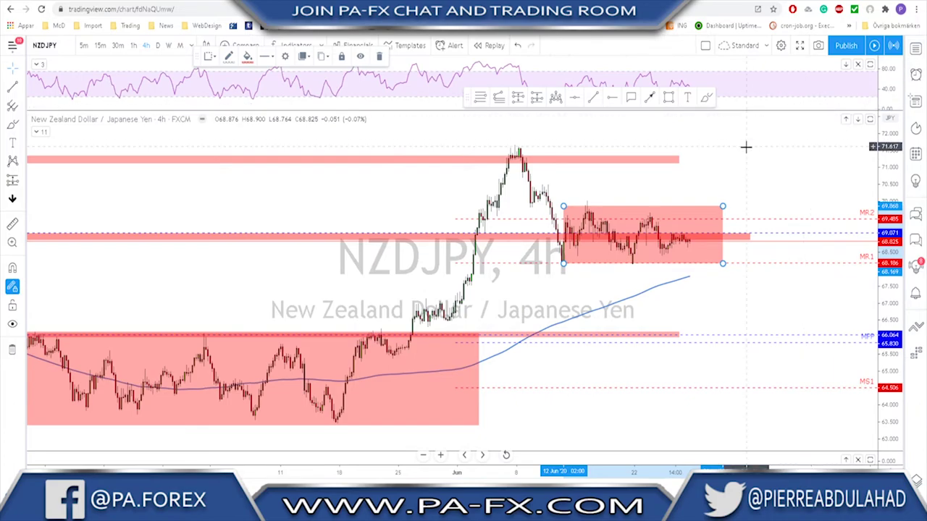
right_click(714, 151)
key("Escape")
scroll(714, 154, "down", 2)
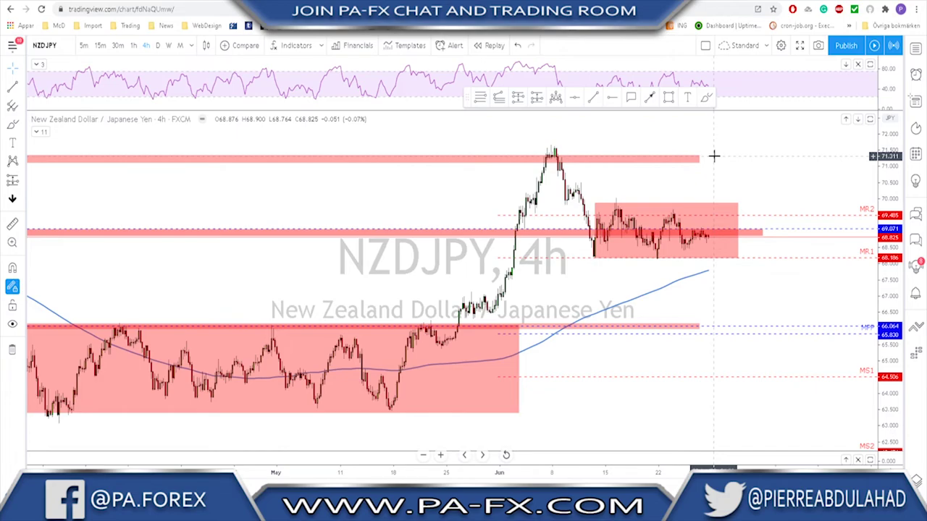
left_click(650, 97)
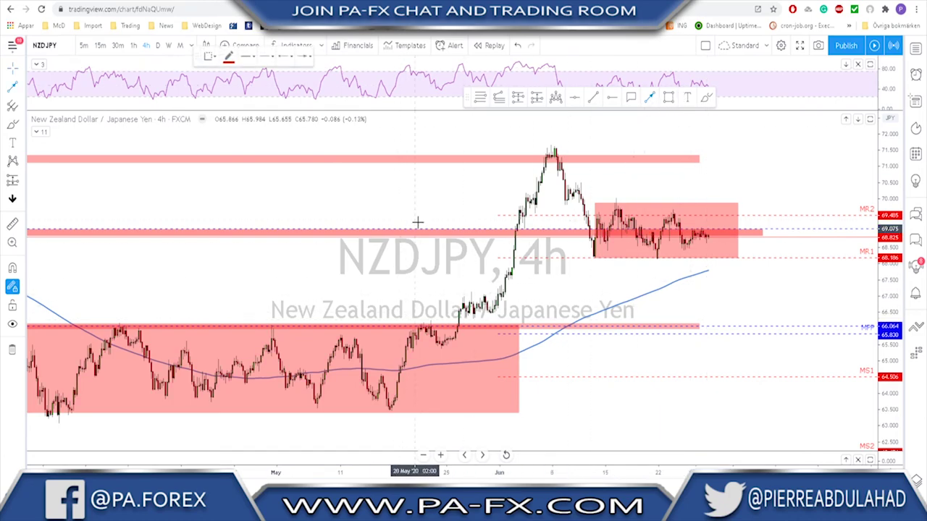
left_click(441, 193)
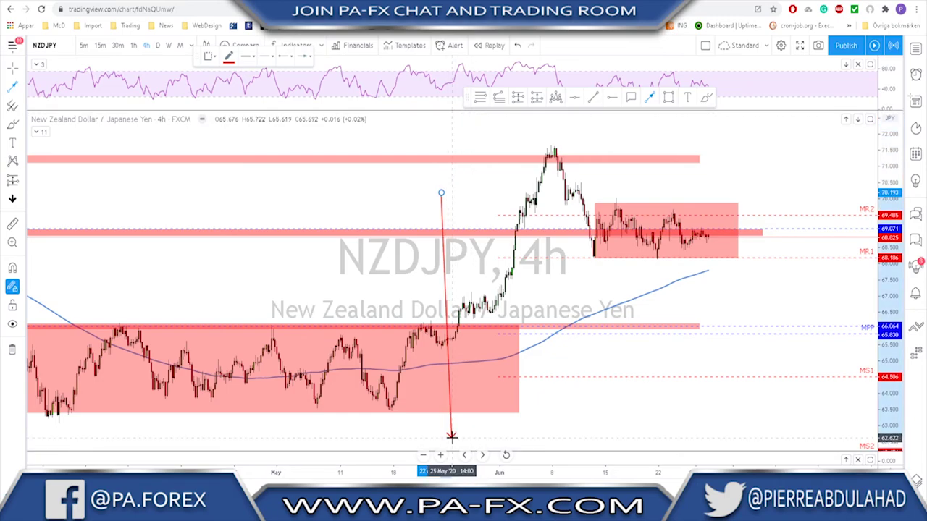
key("Escape")
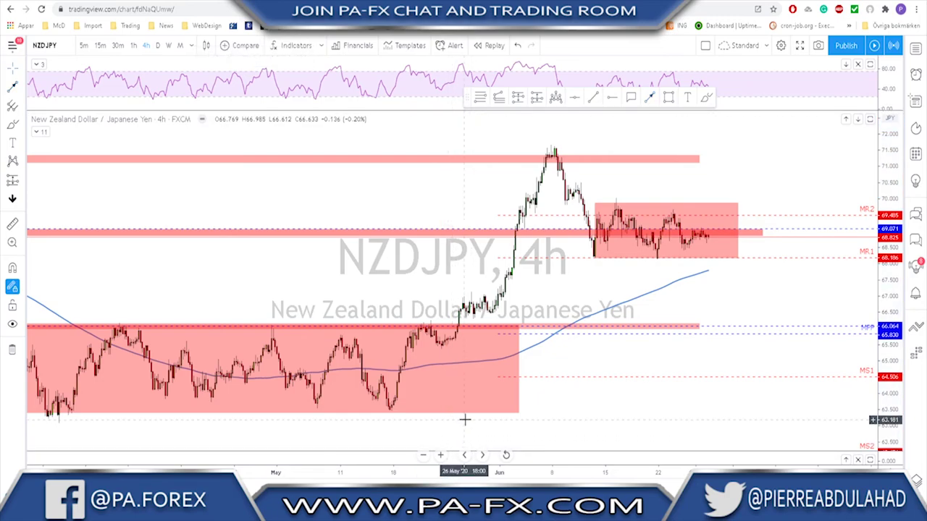